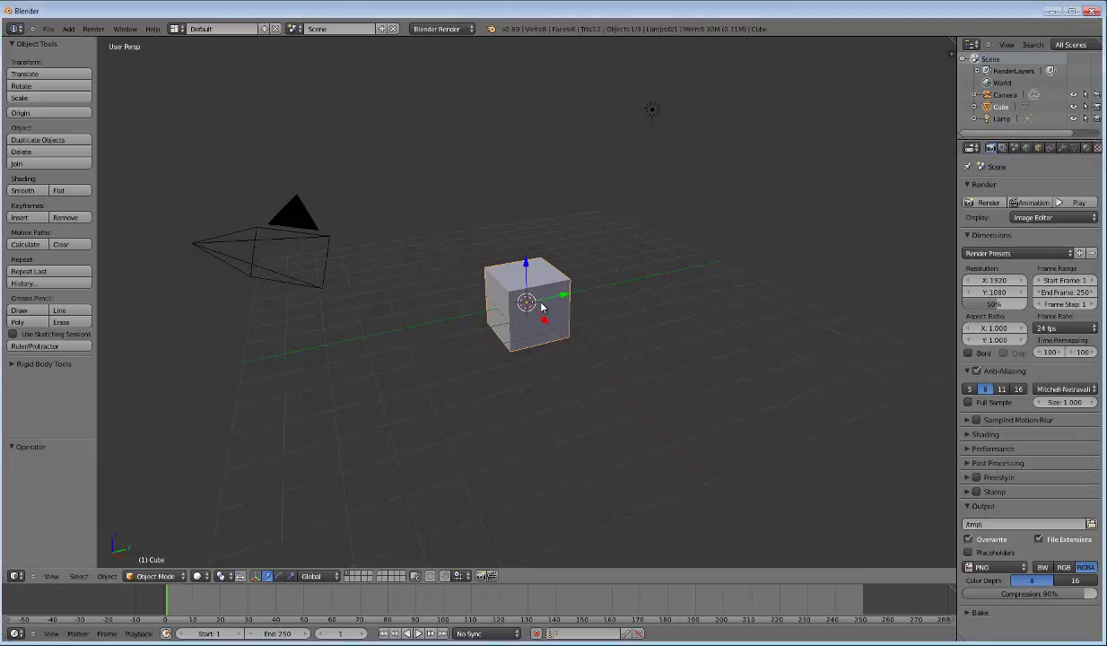
Step: Delete the default cube, add a 32-vertex cylinder, and start rotating it 90° about X
key(x)
click(541, 307)
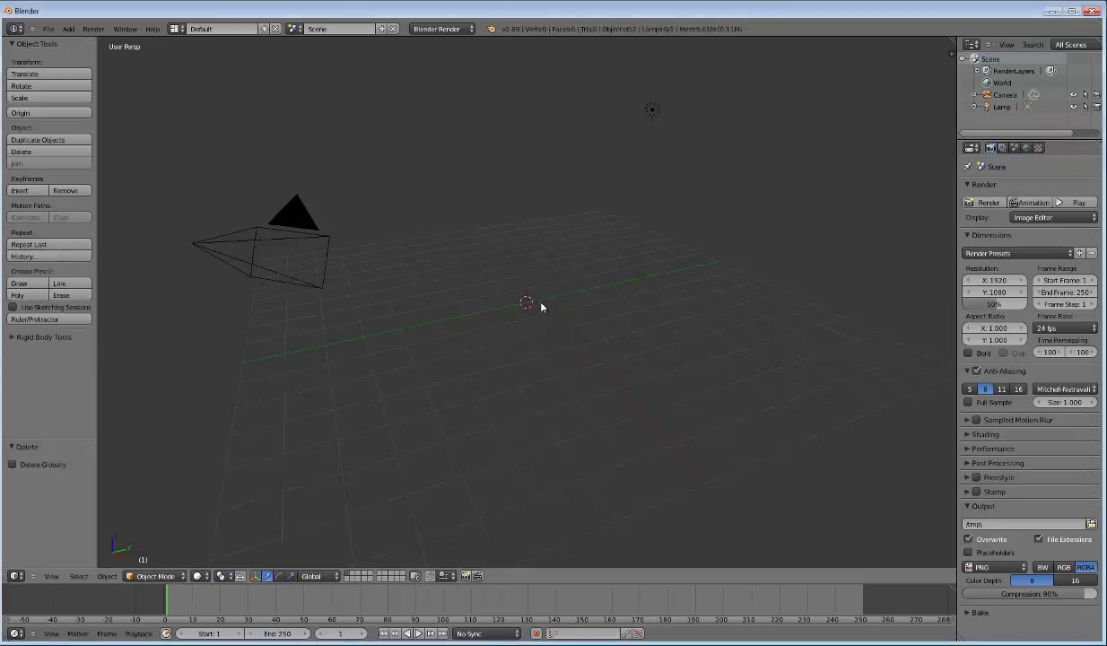
key(shift+a)
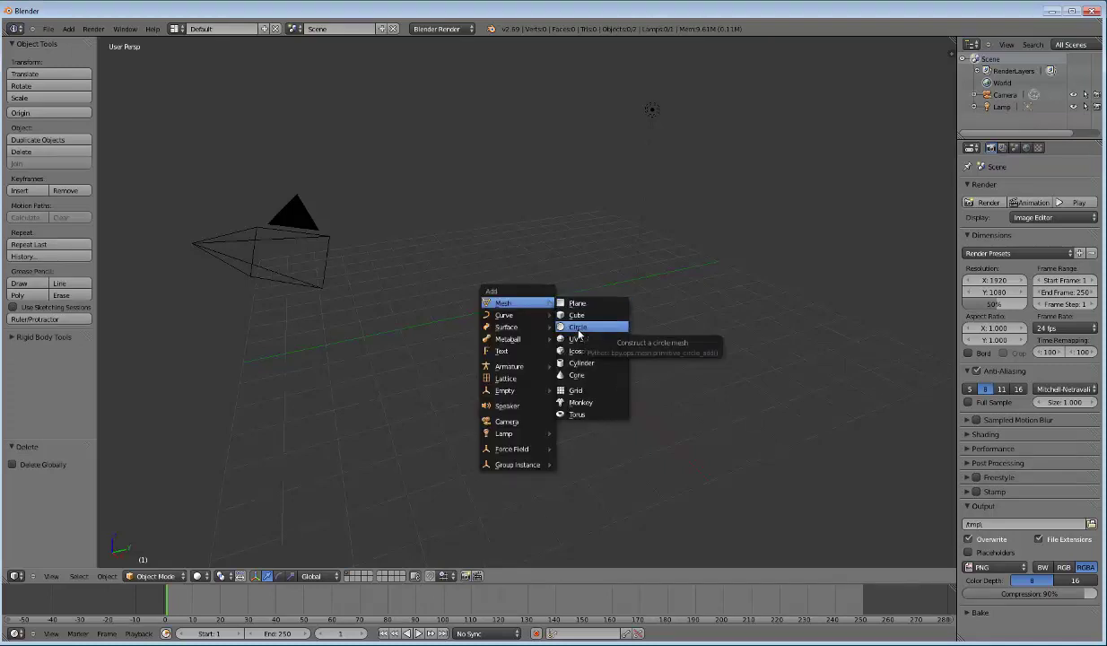
click(600, 366)
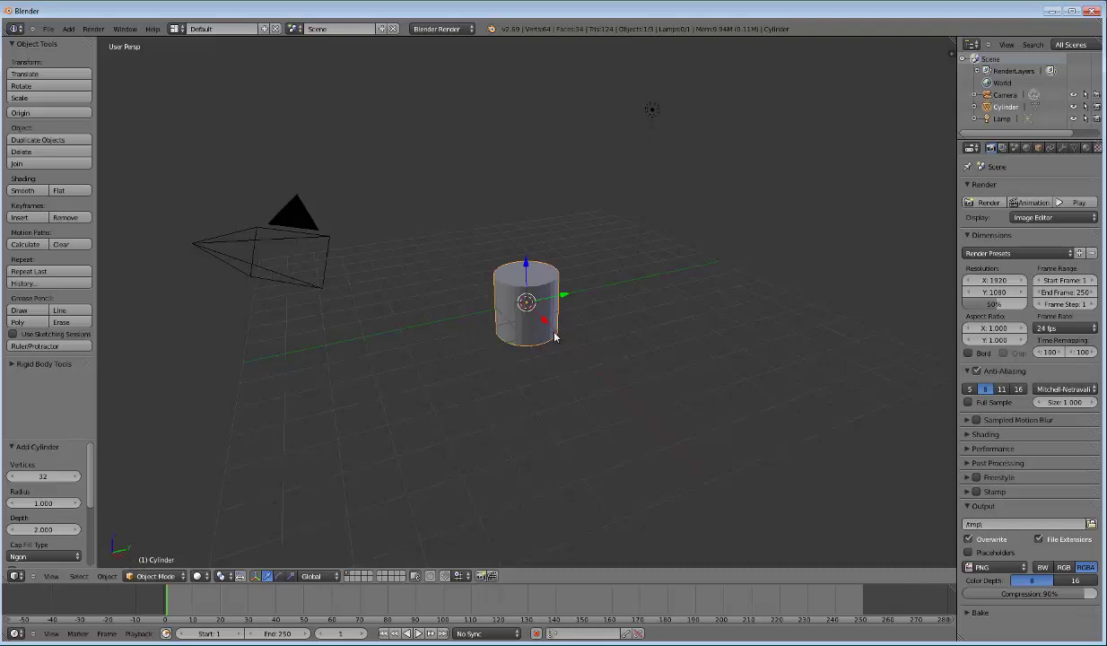
text(rx)
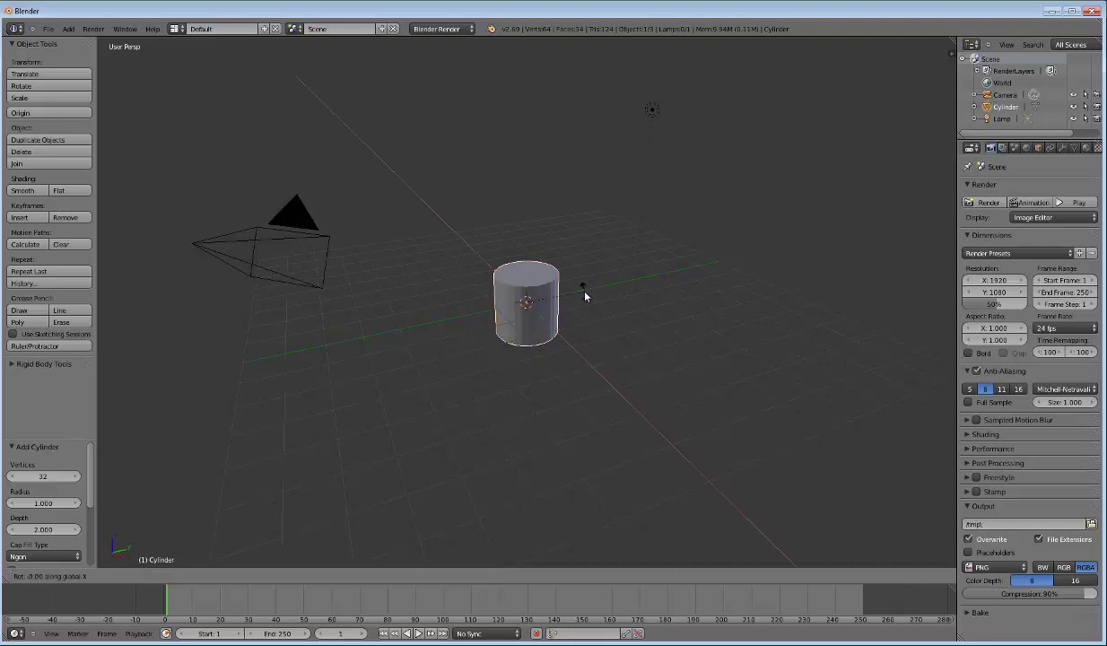
text(90)
Step: Finish the 90° X rotation, stretch the cylinder along Y into a long rod, and enter Edit Mode
key(Return)
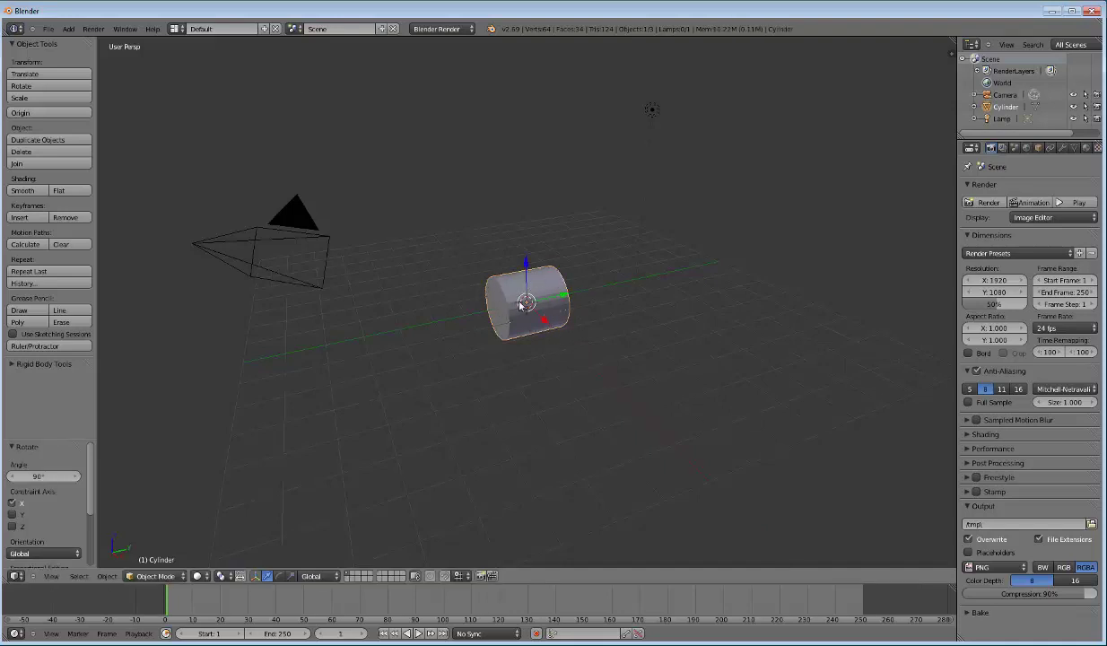
key(s)
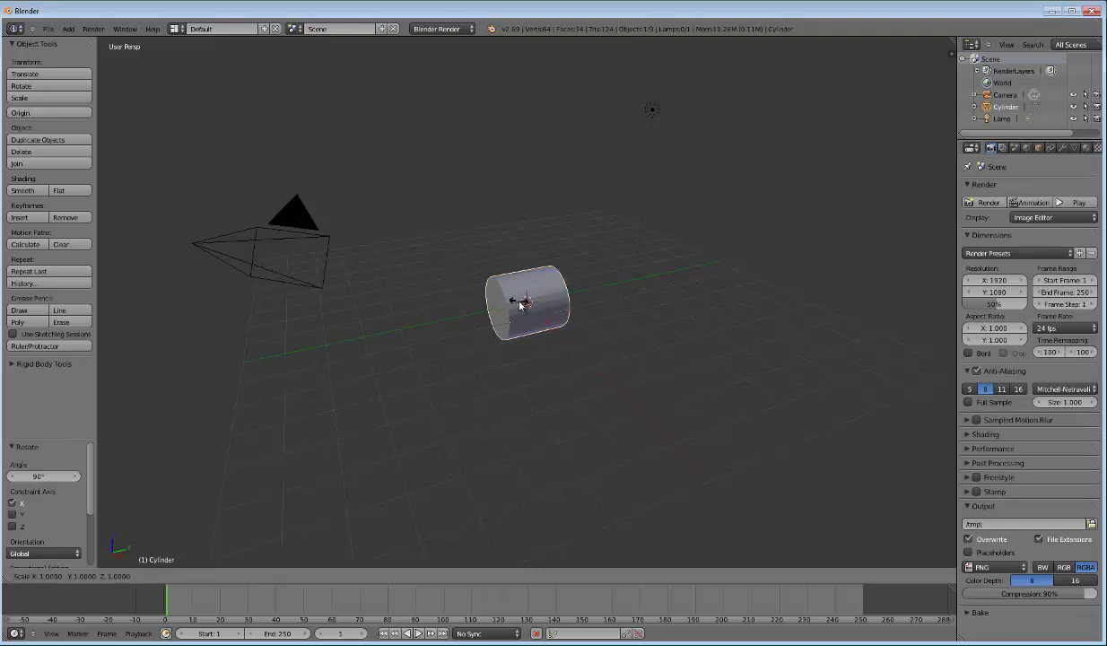
key(y)
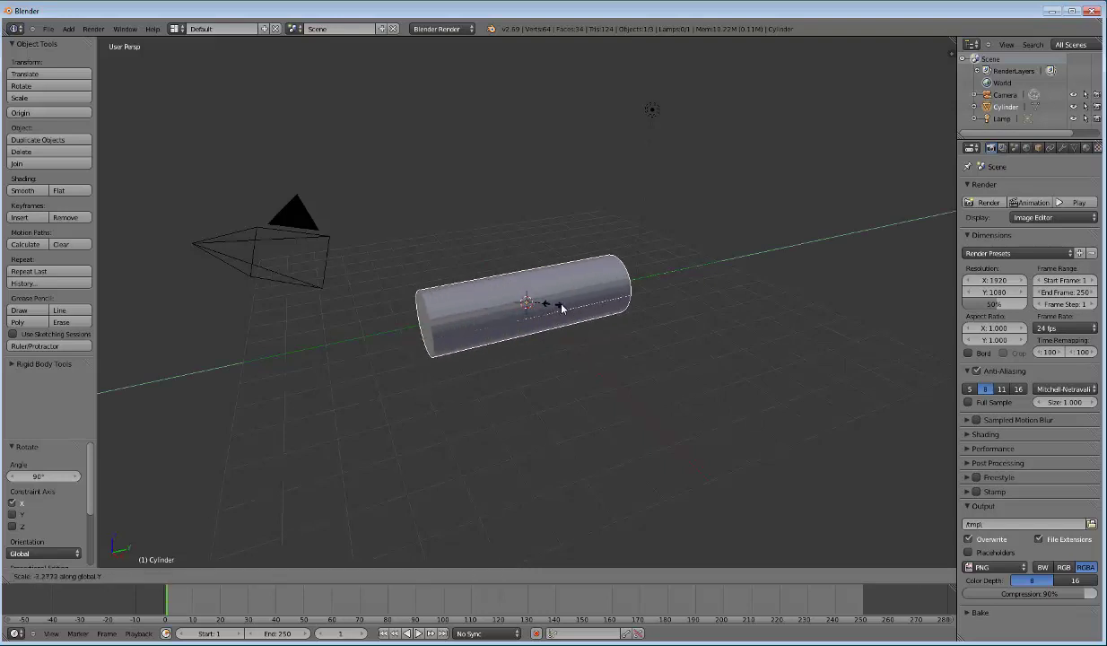
click(537, 323)
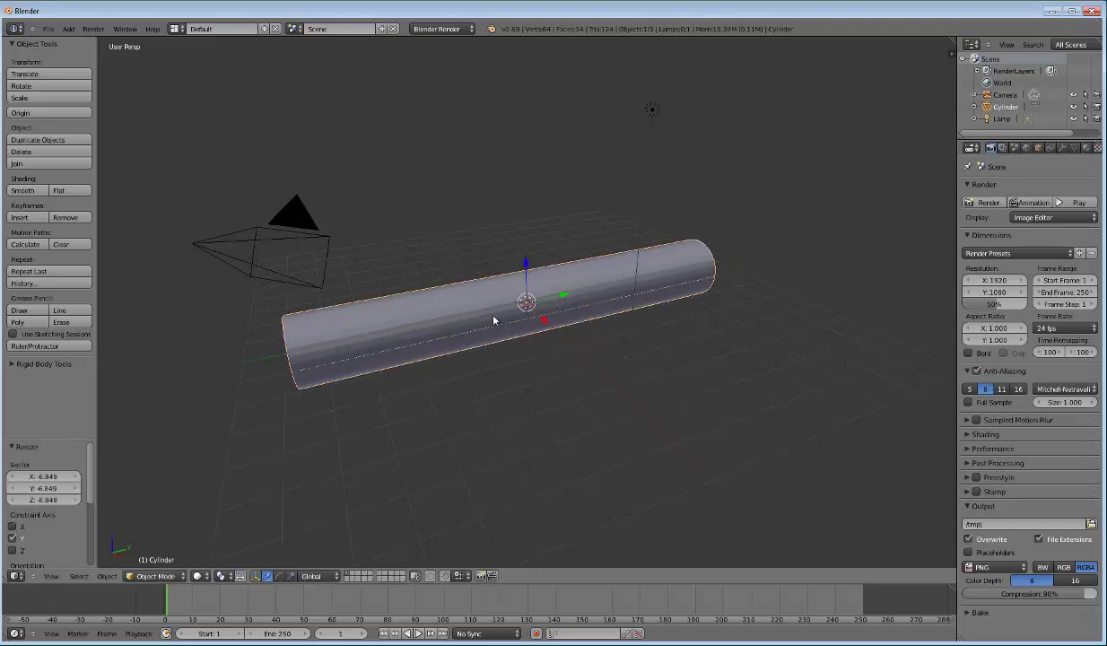
key(Tab)
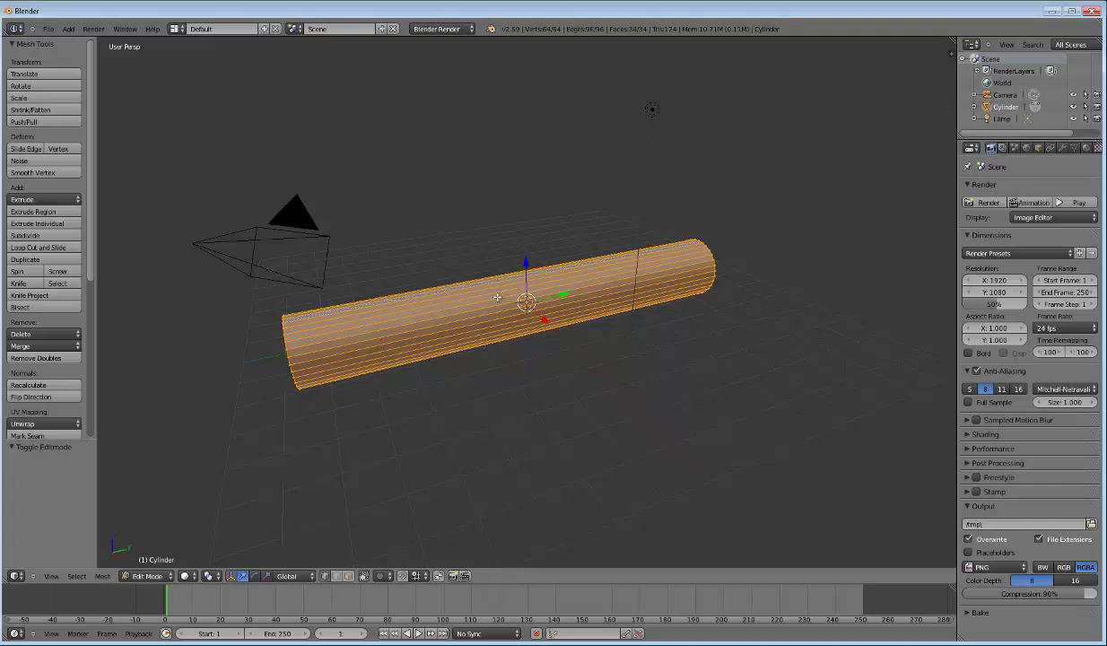
Step: Add 39 evenly spaced loop cuts along the rod, then return to Object Mode
key(ctrl+r)
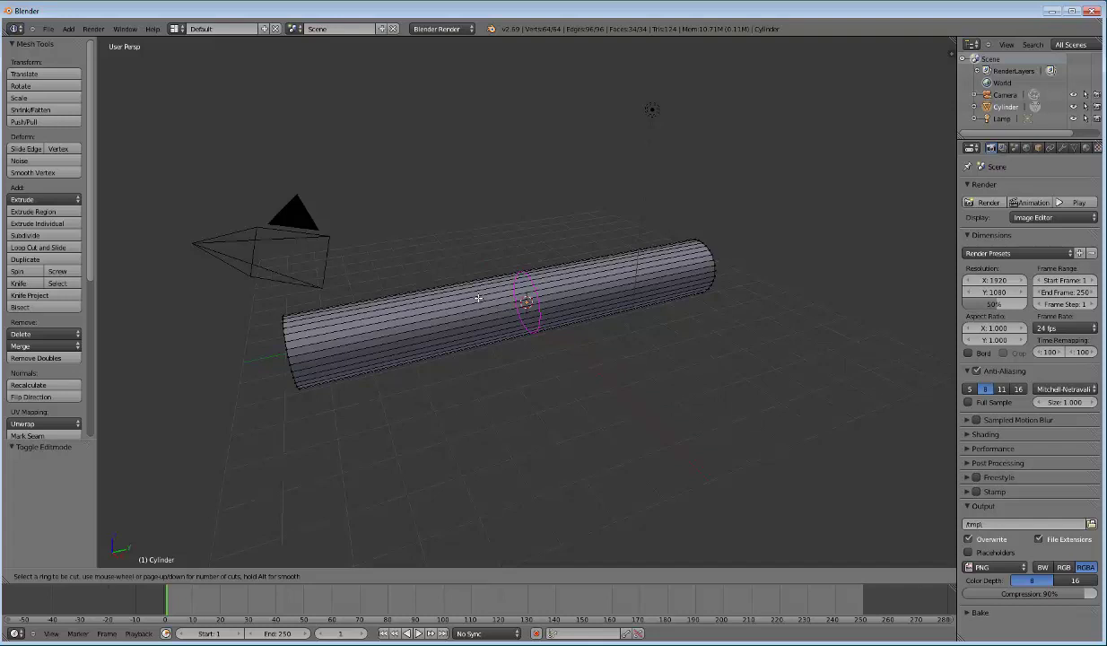
scroll(478, 297, up, 1)
scroll(479, 298, up, 7)
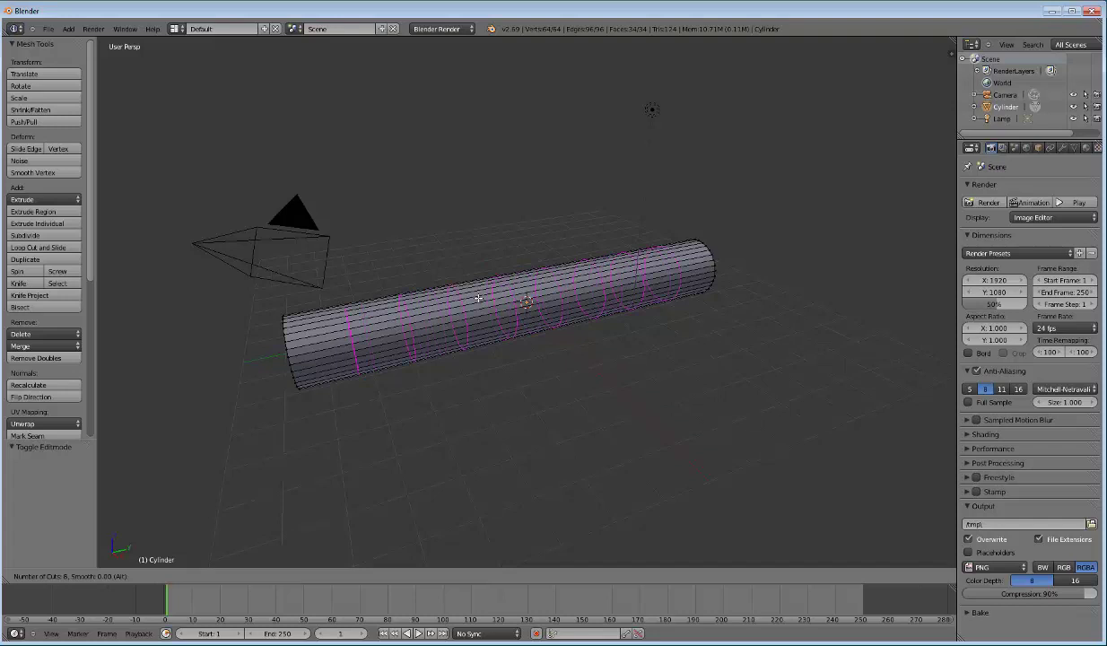
scroll(478, 297, up, 8)
scroll(479, 298, up, 8)
scroll(478, 298, up, 8)
scroll(478, 298, up, 1)
scroll(478, 298, up, 1)
scroll(478, 298, up, 1)
scroll(478, 297, up, 1)
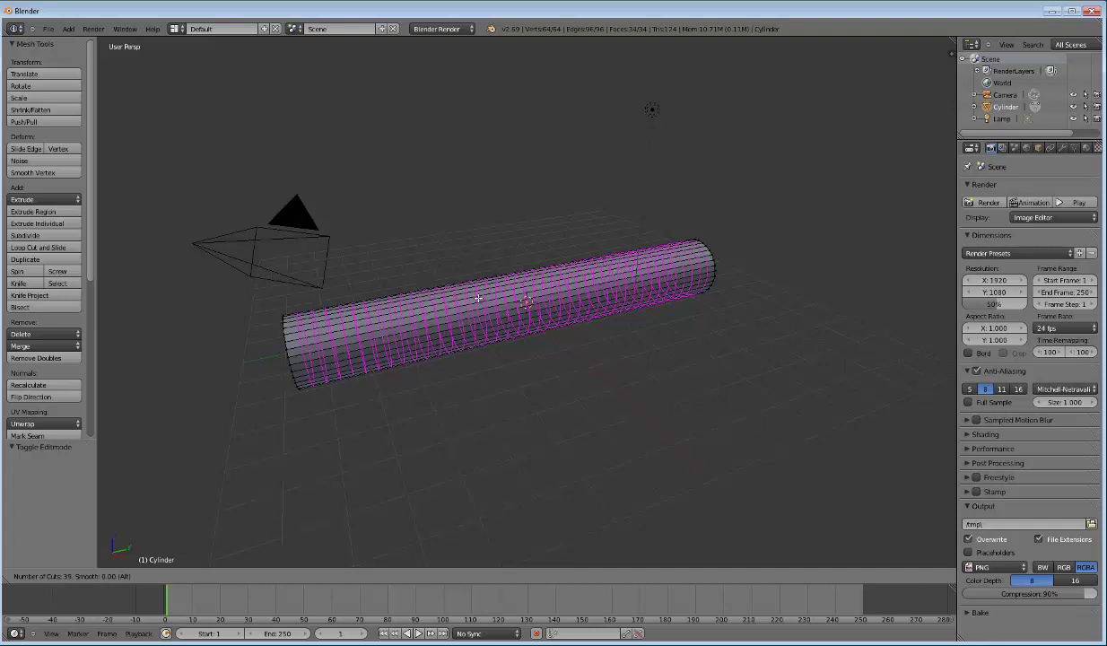
click(479, 298)
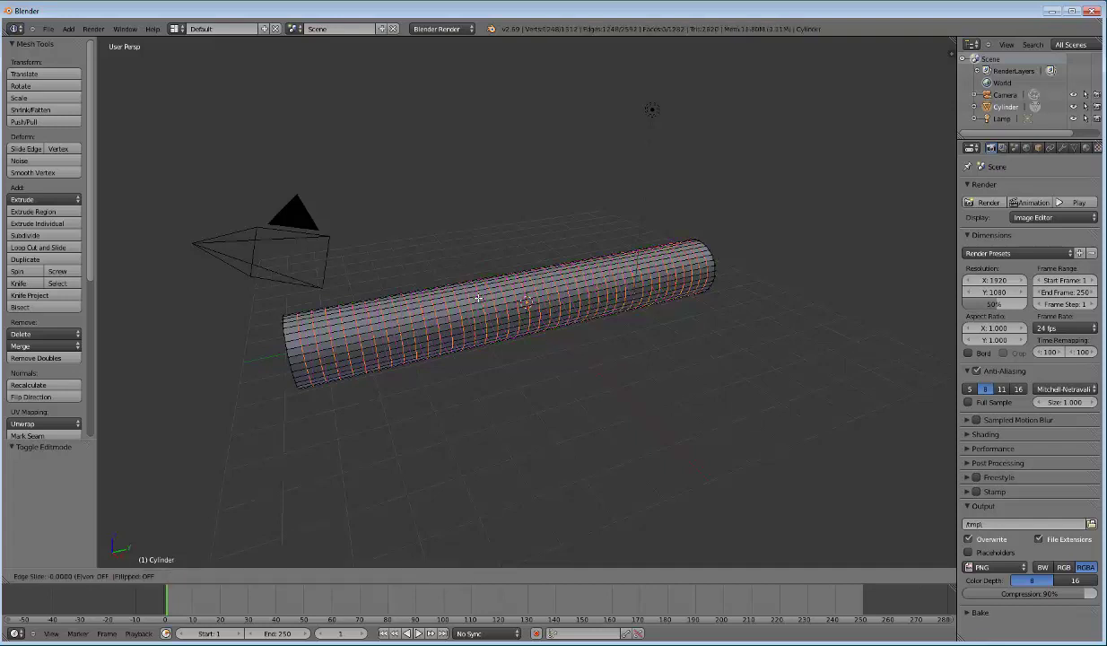
right_click(478, 298)
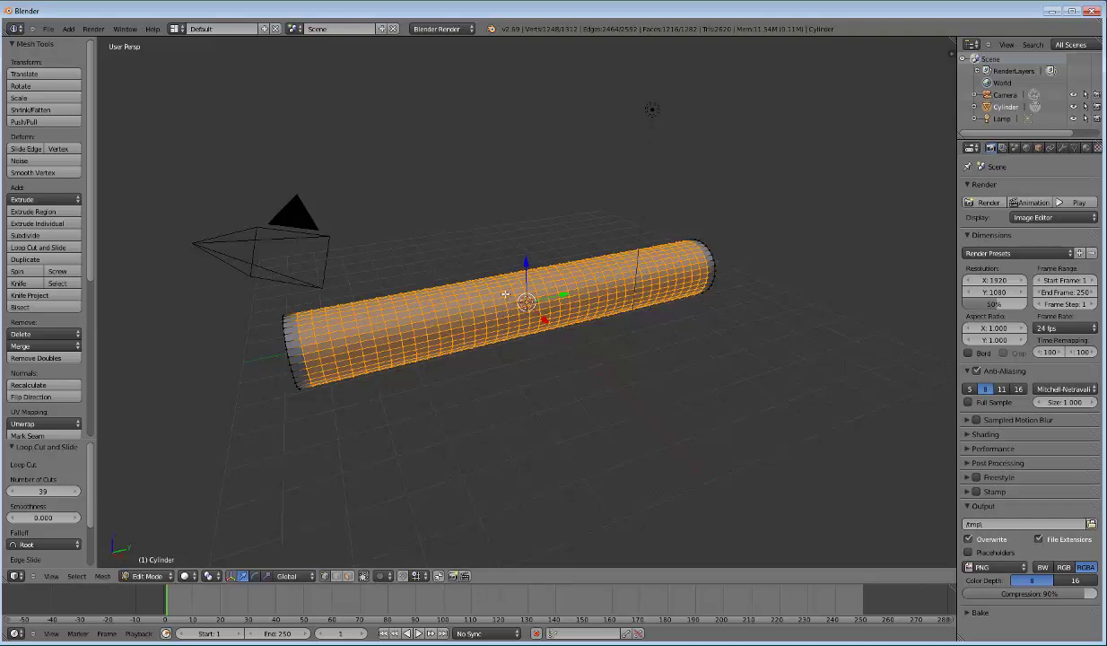
key(Tab)
mouse_move(483, 301)
middle_down()
mouse_move(464, 266)
mouse_move(489, 314)
middle_up()
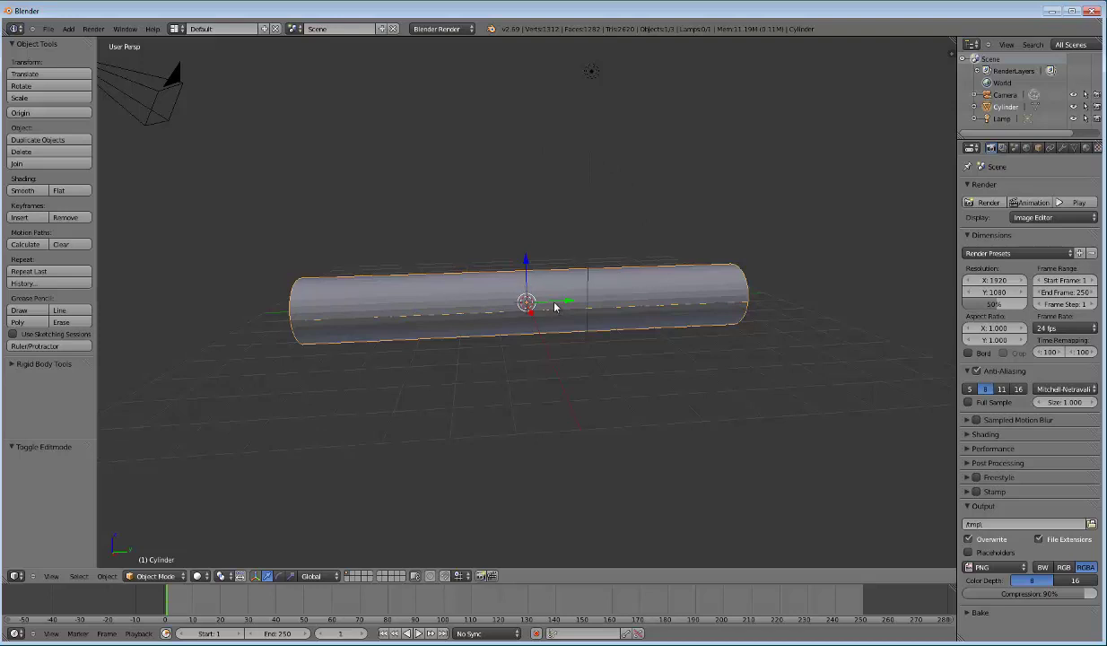
Step: Switch to Right Ortho view, zoom in, and add a single-bone armature at the origin
key(KP_1)
key(KP_3)
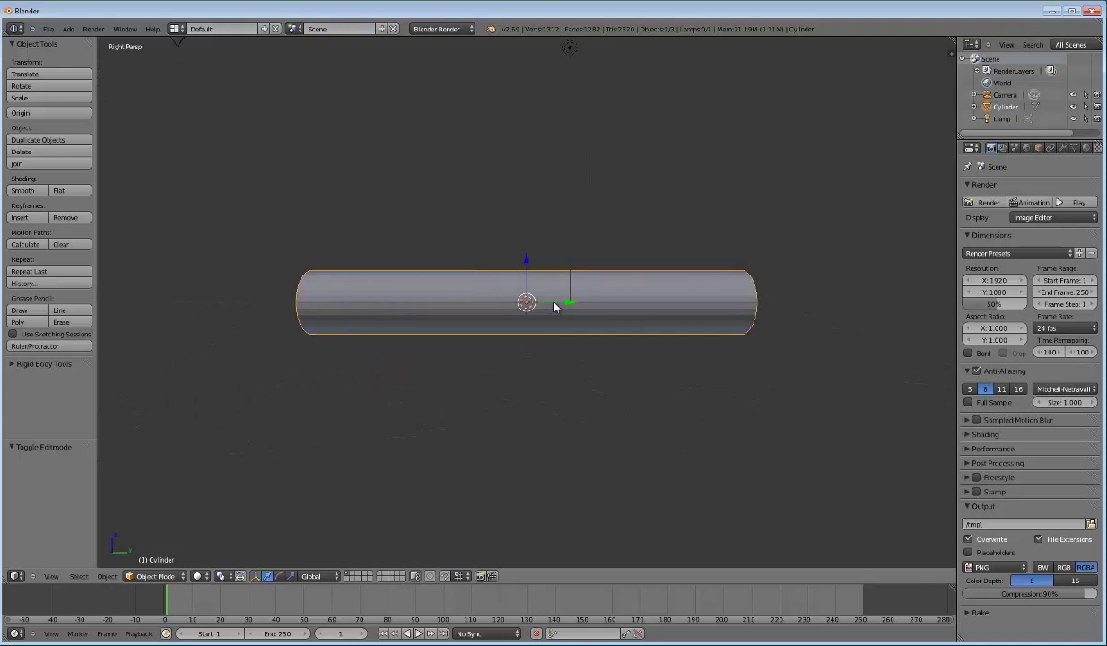
key(KP_5)
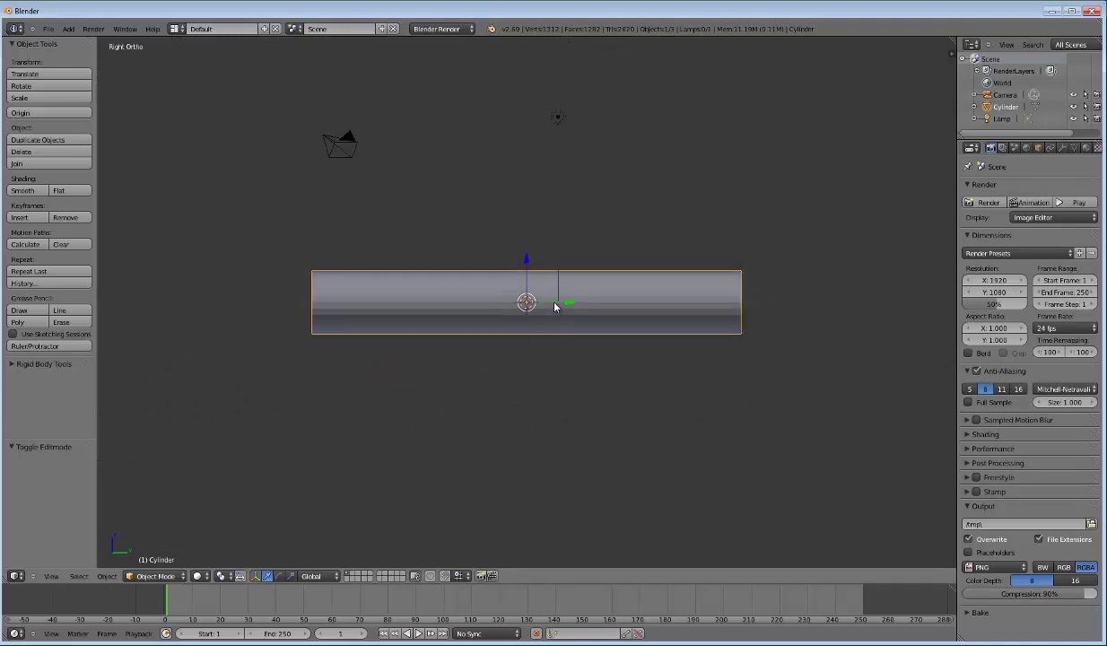
scroll(554, 307, up, 2)
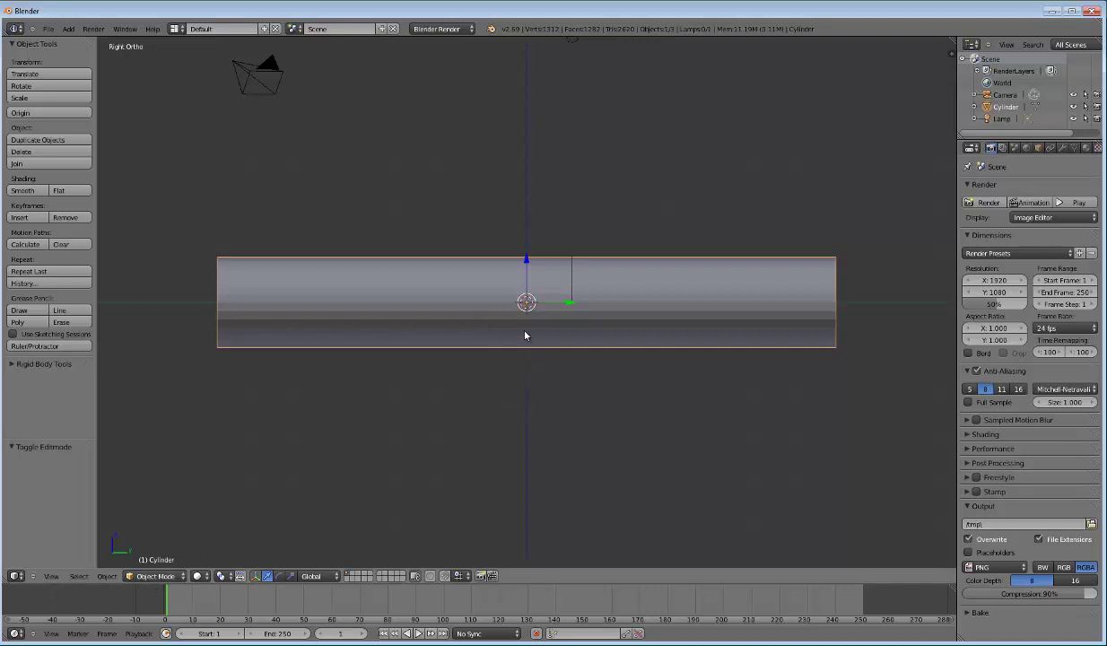
key(shift+a)
mouse_move(493, 395)
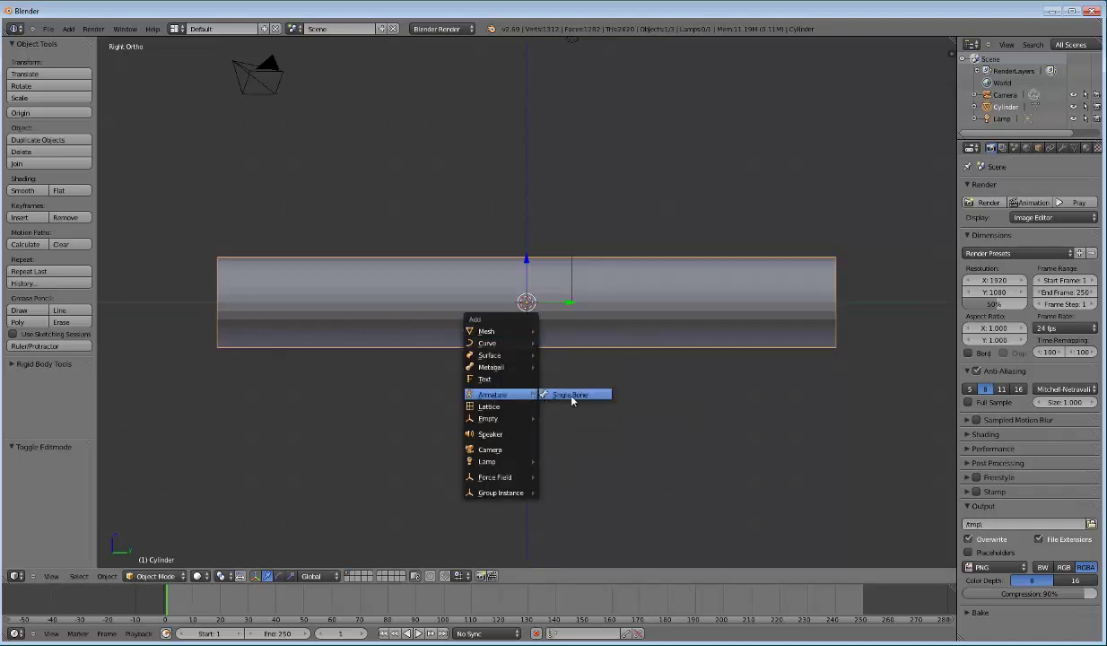
click(571, 396)
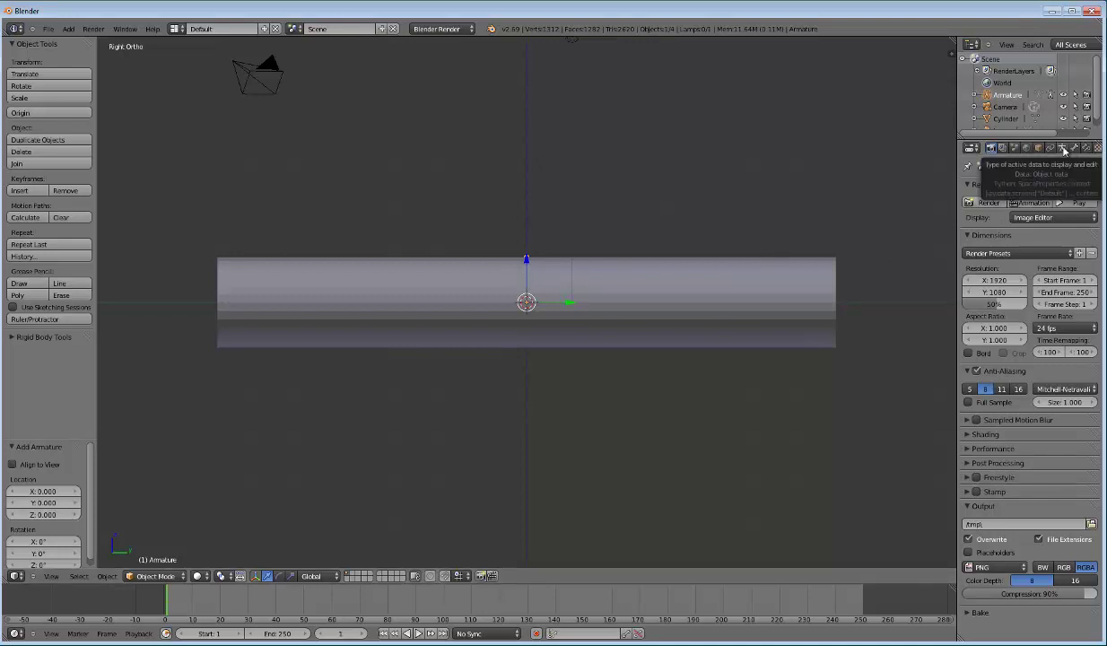
Step: Enable X-Ray in the armature's Display settings so the bone shows through the tube
click(1062, 149)
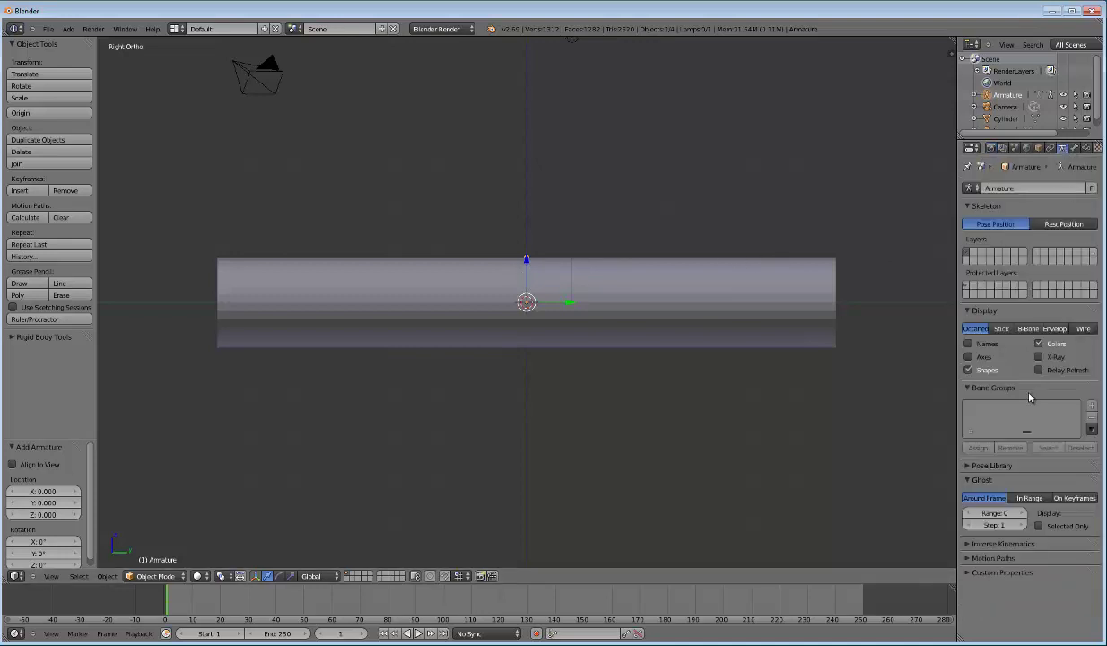
click(1039, 357)
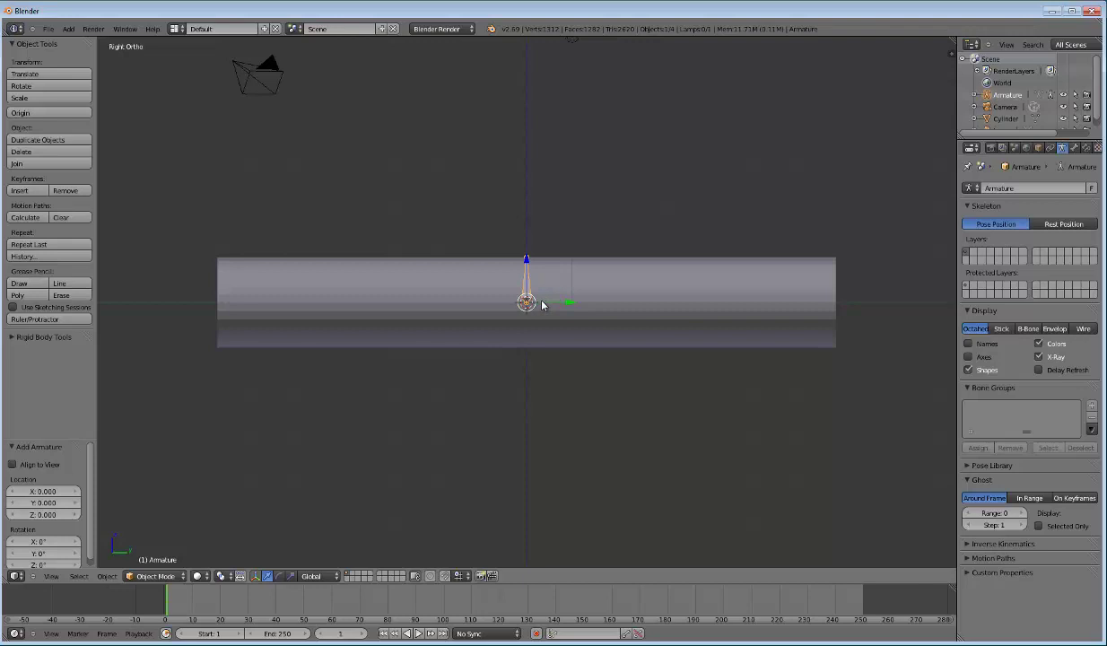
mouse_move(506, 287)
middle_down()
mouse_move(546, 351)
mouse_move(525, 334)
middle_up()
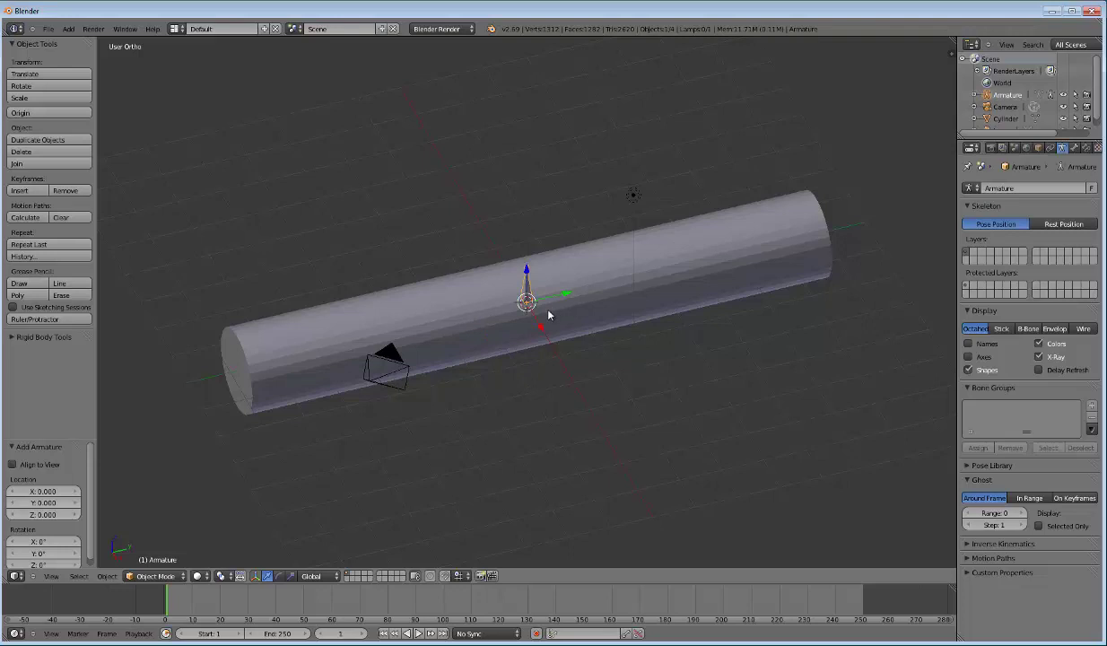
Step: Rotate the armature 90° about X along the tube, then switch it to Edit Mode
text(rx)
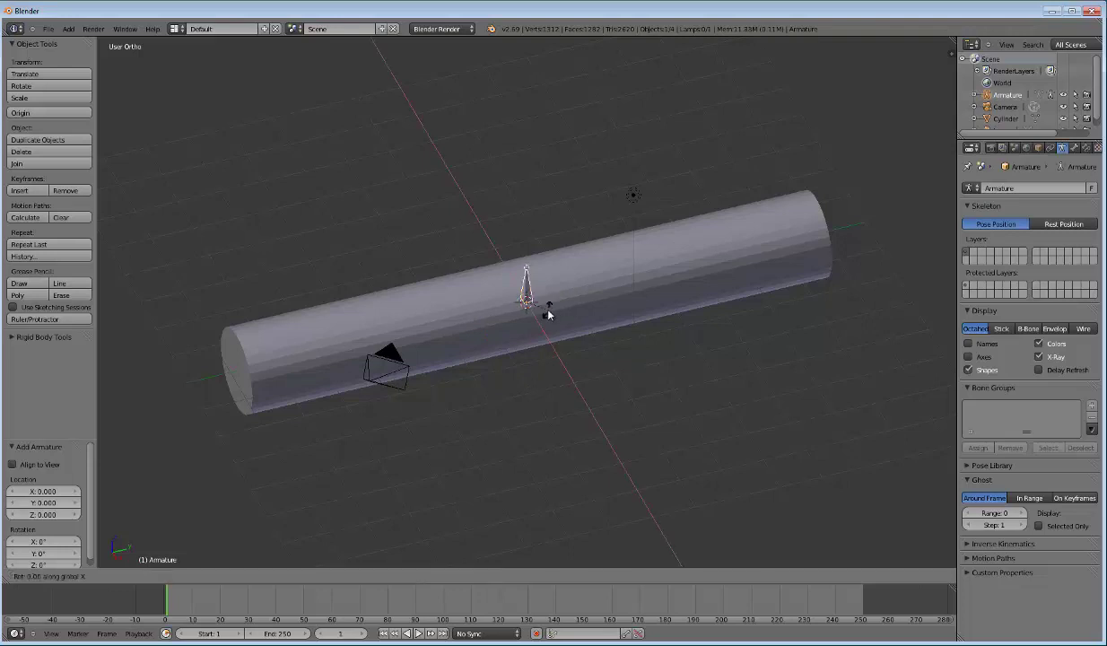
text(90)
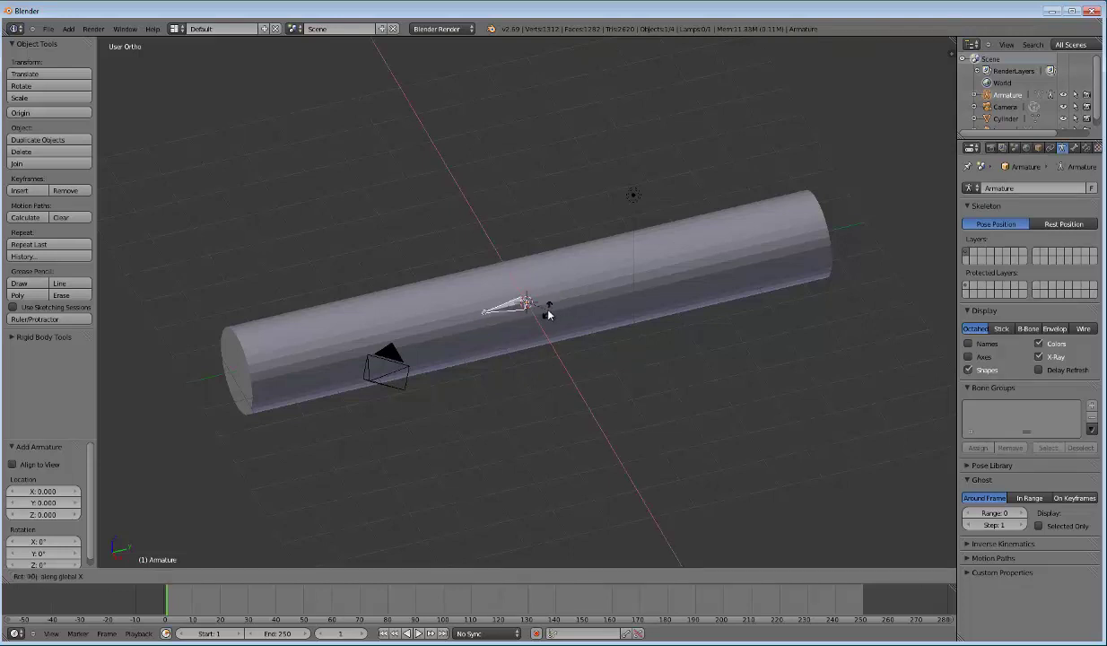
key(Return)
scroll(524, 307, up, 1)
scroll(523, 308, up, 2)
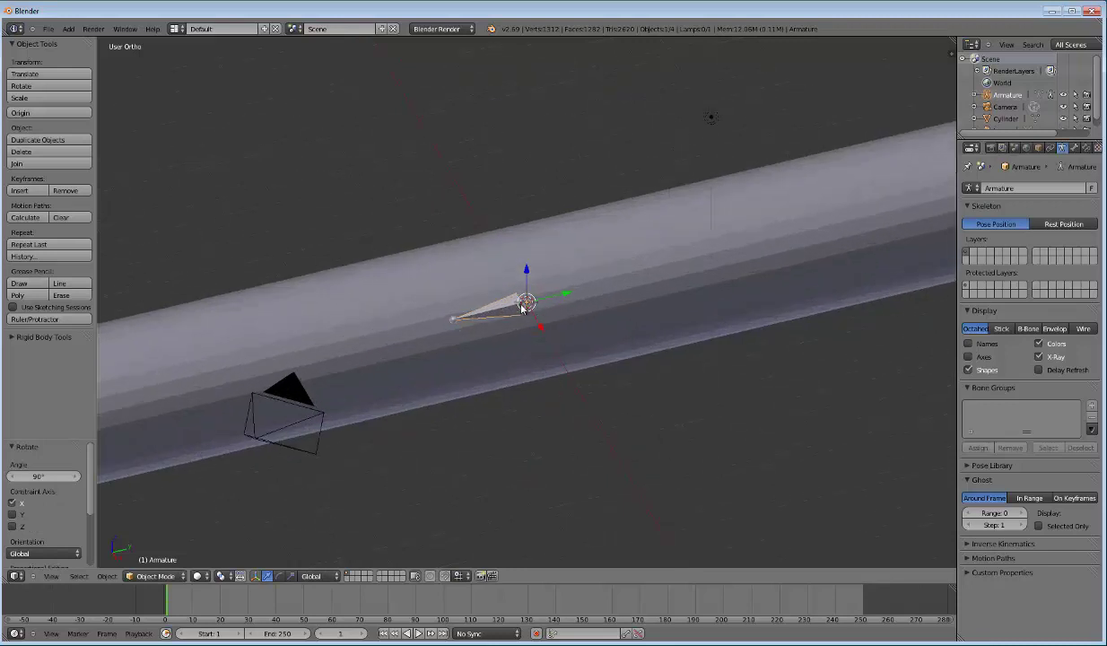
scroll(523, 308, down, 3)
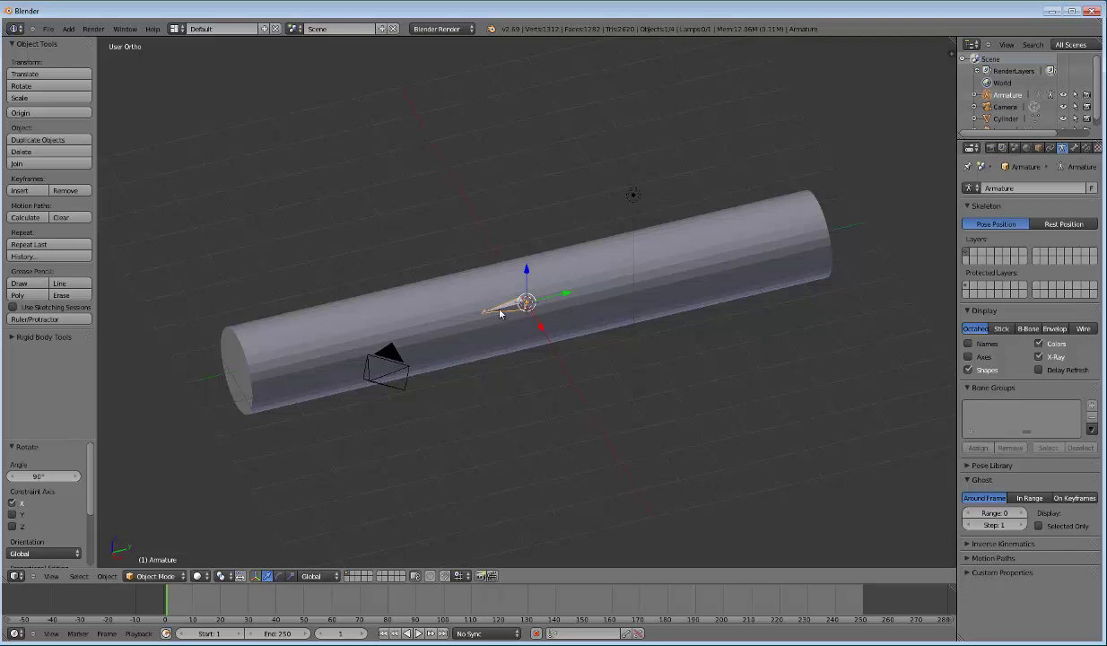
click(168, 576)
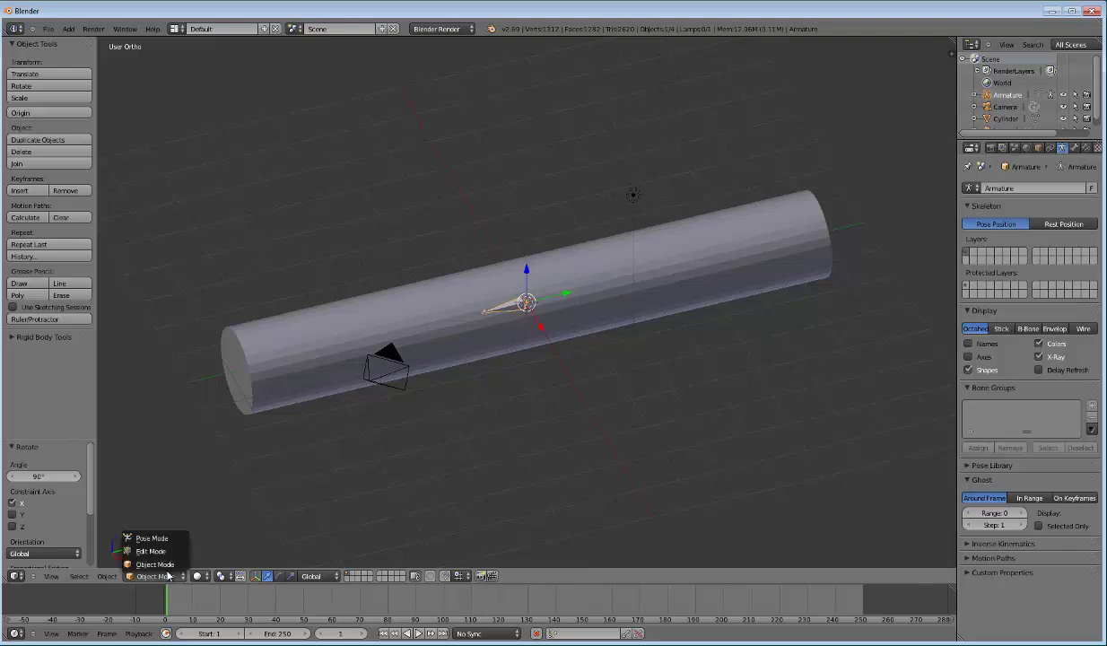
click(154, 536)
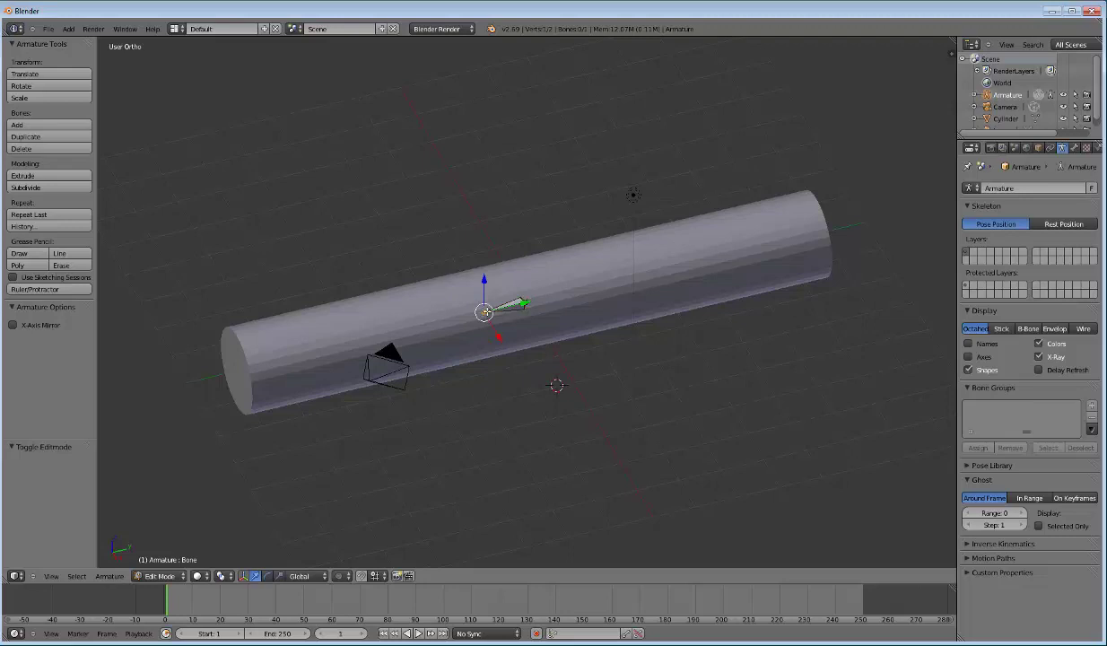
Step: Try extruding and moving a second bone along Y, then undo it
key(e)
key(y)
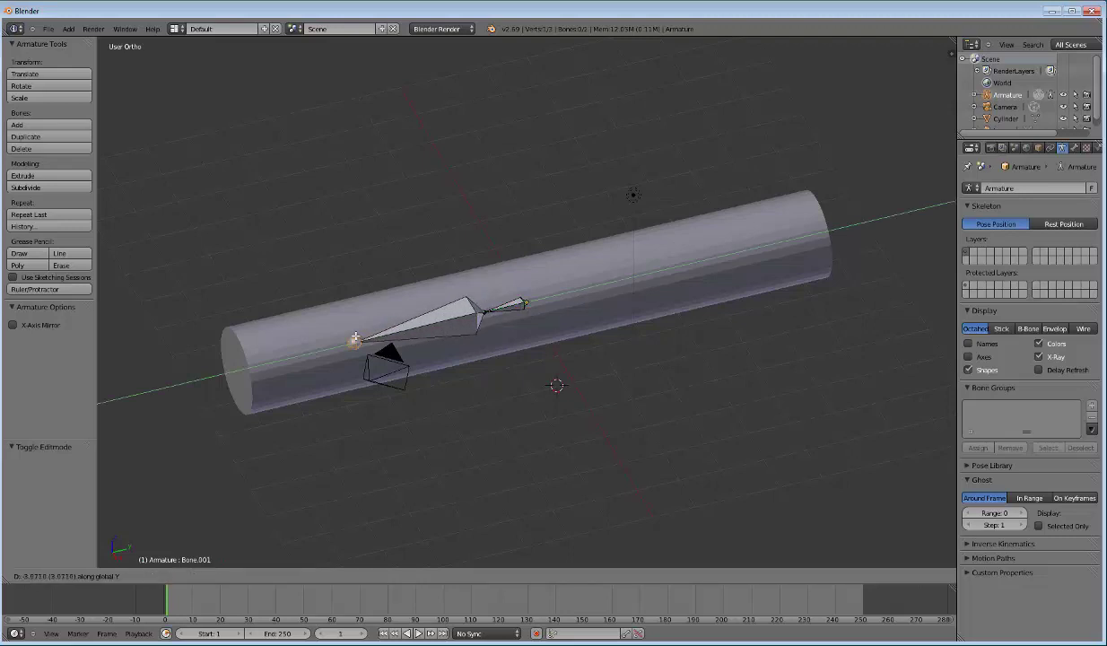
click(355, 336)
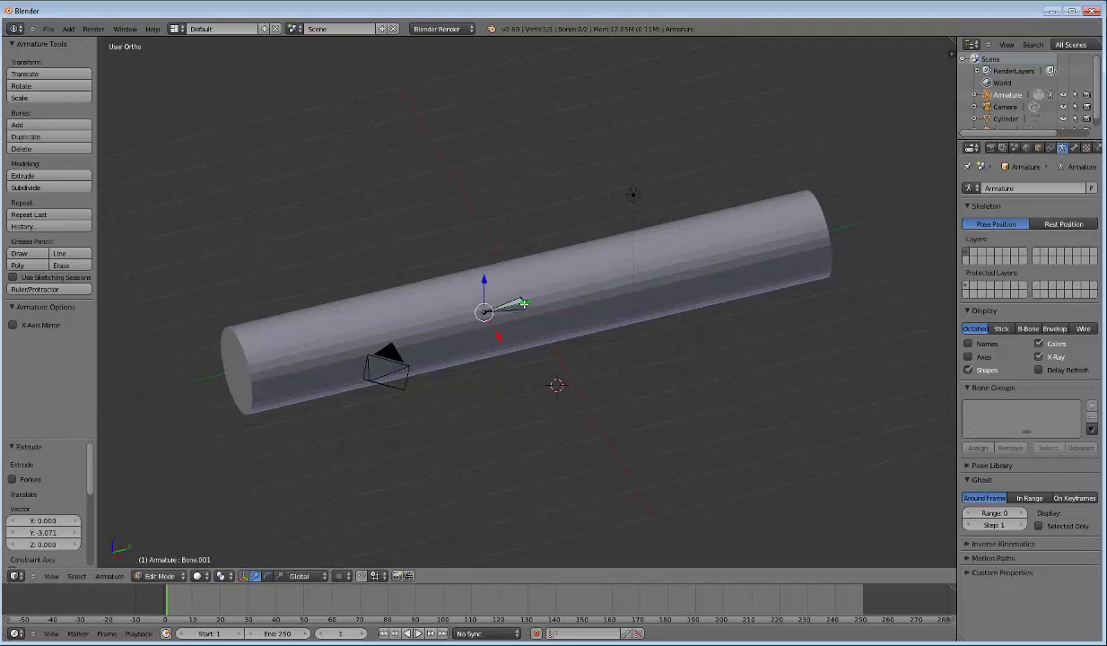
key(g)
key(y)
click(492, 312)
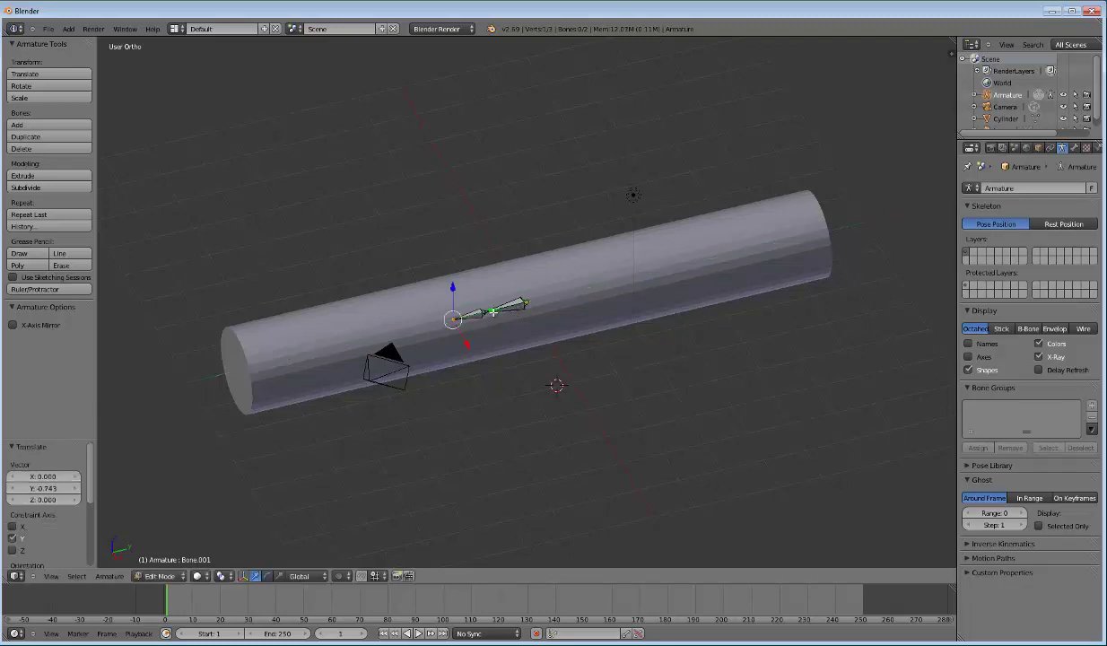
key(ctrl+z)
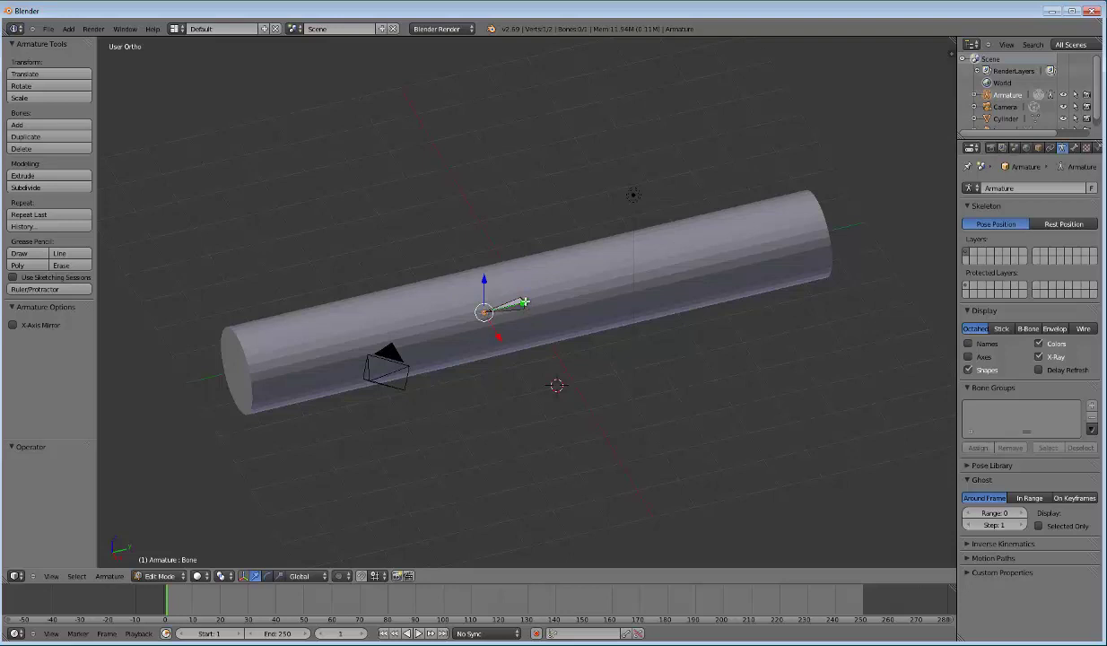
Step: Move the bone's head to the tube's left end and extrude Bone.001 6.597 along Y to the right end
key(g)
key(y)
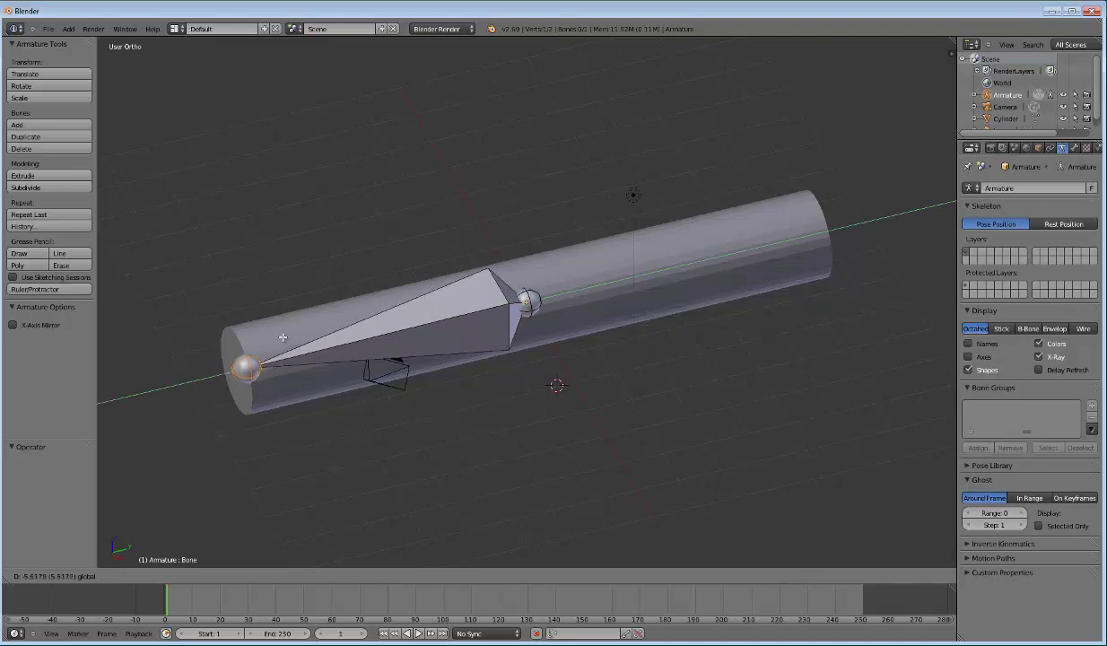
click(282, 337)
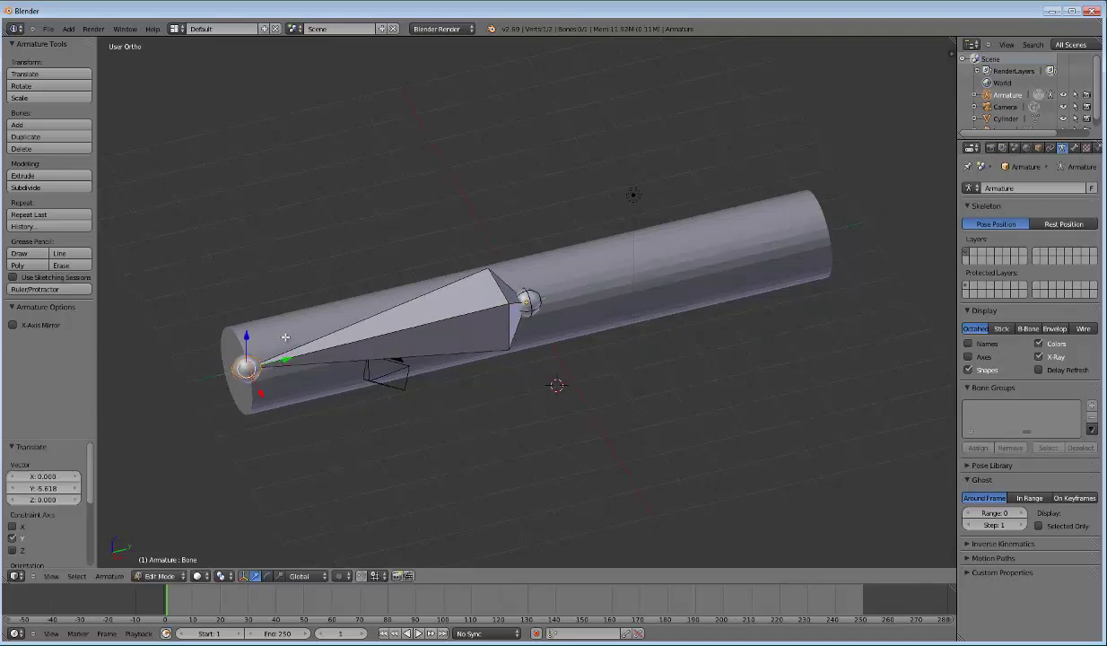
right_click(528, 302)
key(e)
key(y)
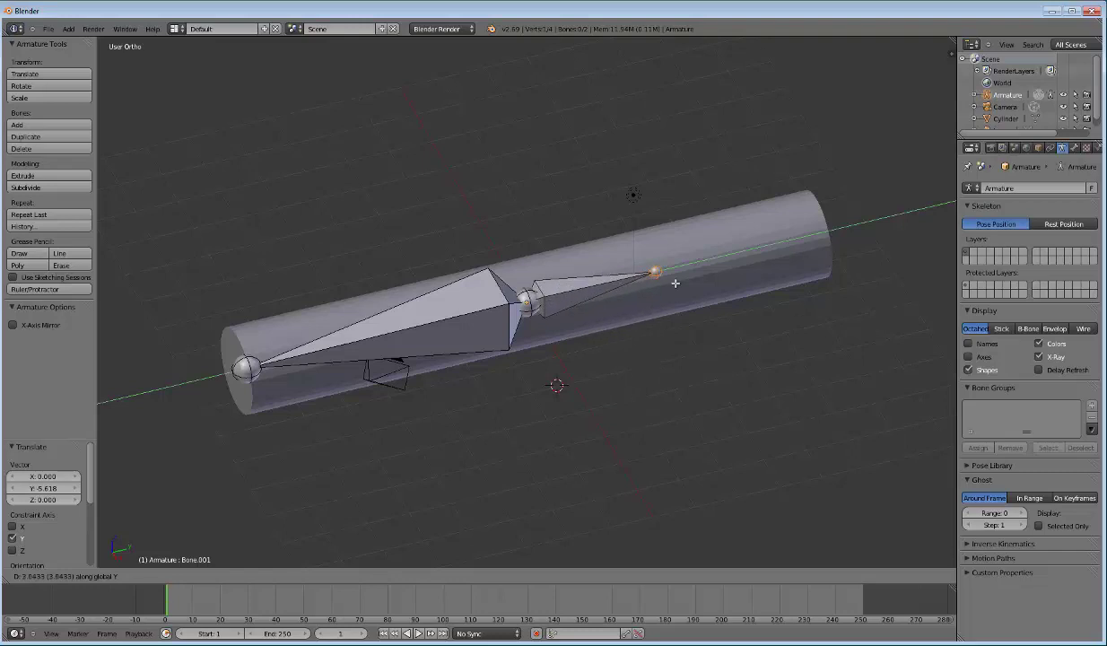
click(814, 264)
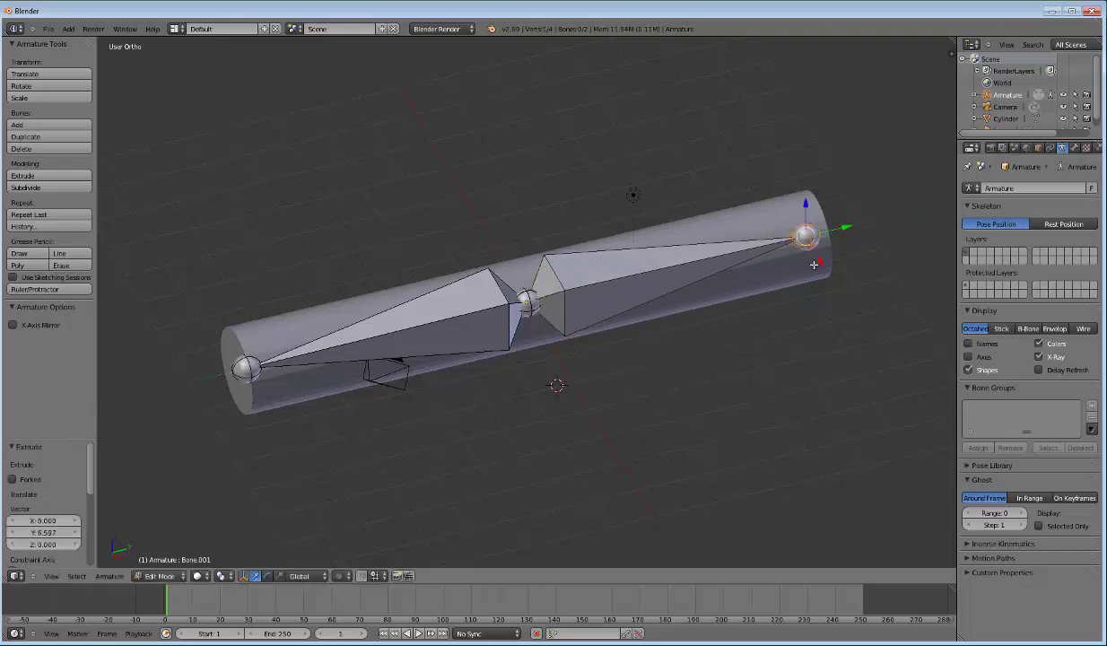
mouse_move(537, 286)
middle_down()
mouse_move(544, 252)
mouse_move(527, 243)
middle_up()
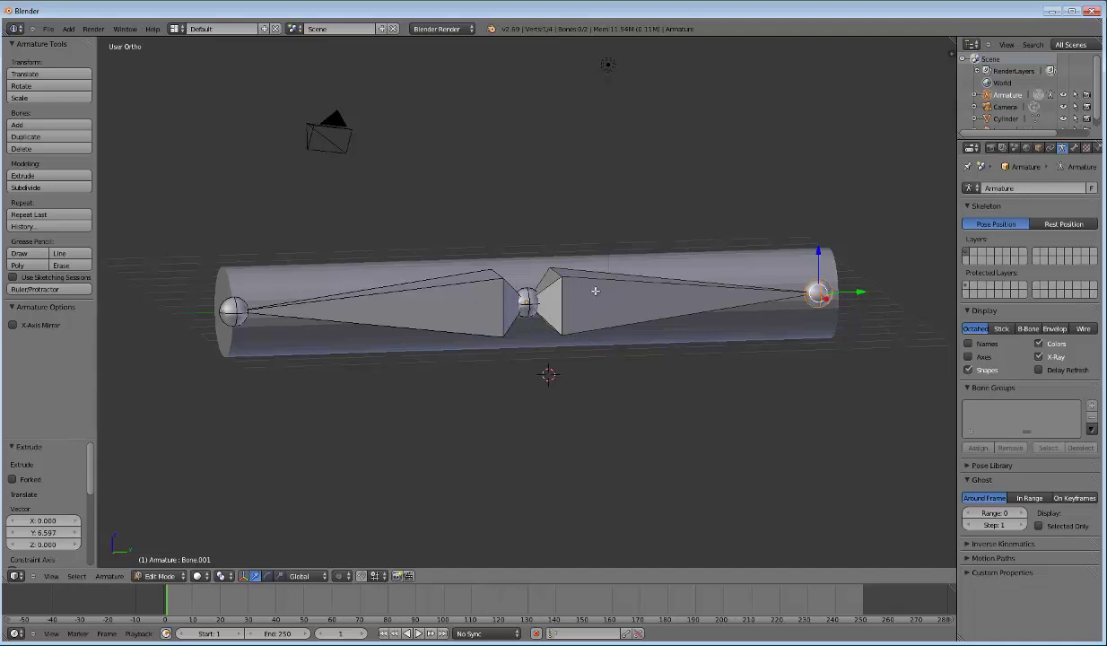
mouse_move(595, 291)
middle_down()
mouse_move(521, 337)
mouse_move(527, 328)
middle_up()
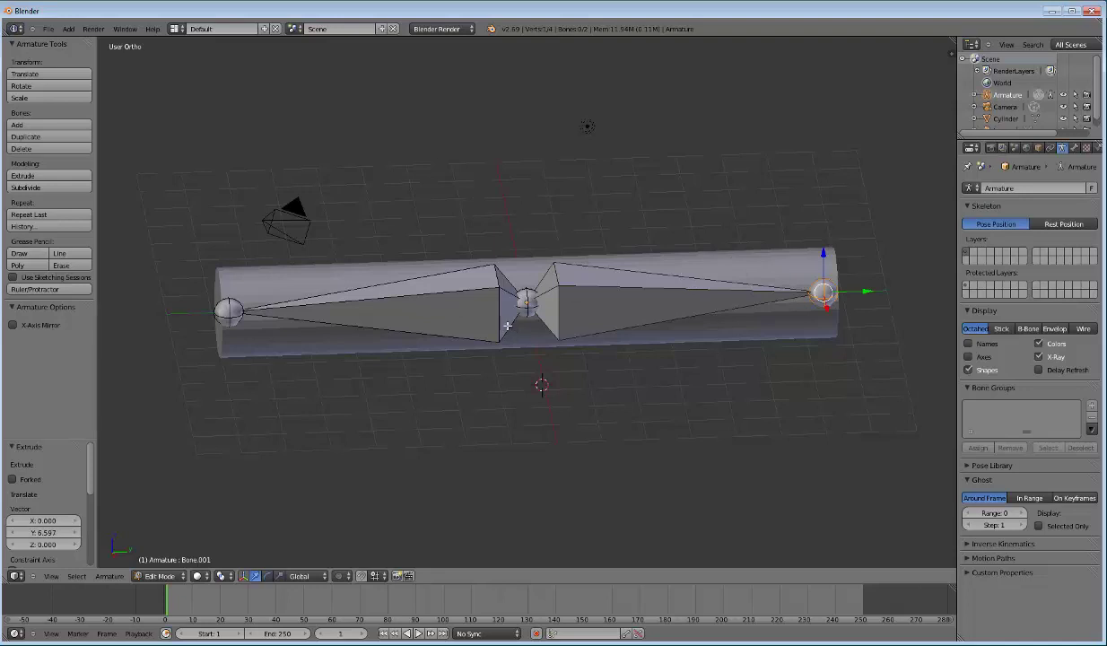
Step: Return to Object Mode and parent the cylinder to the armature with automatic weights
click(180, 578)
click(170, 565)
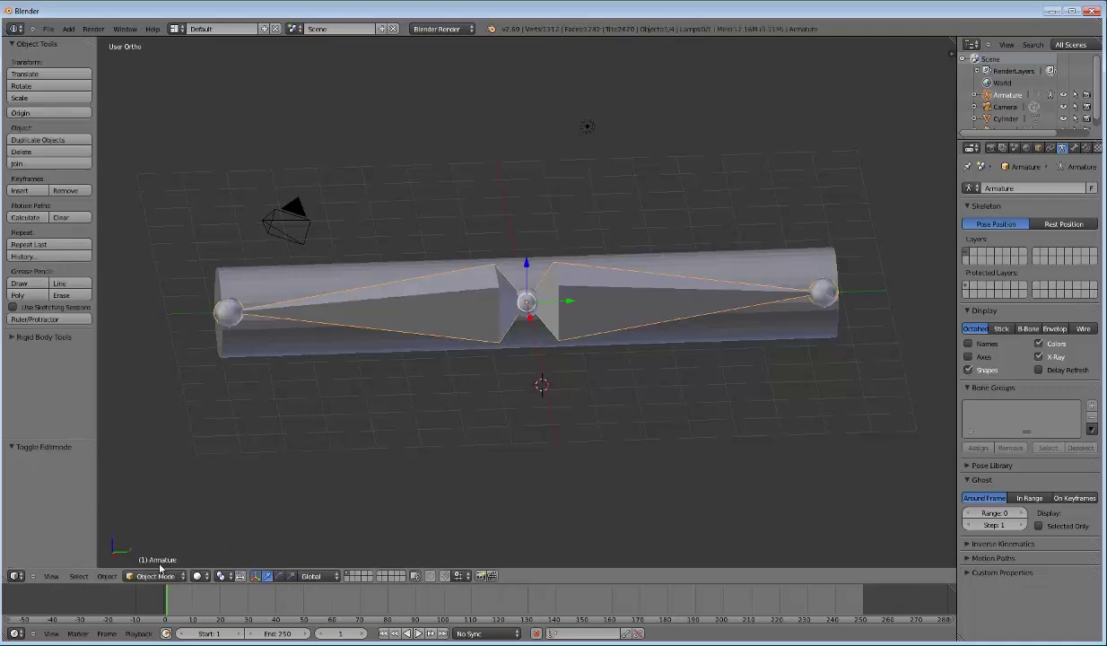
right_click(752, 265)
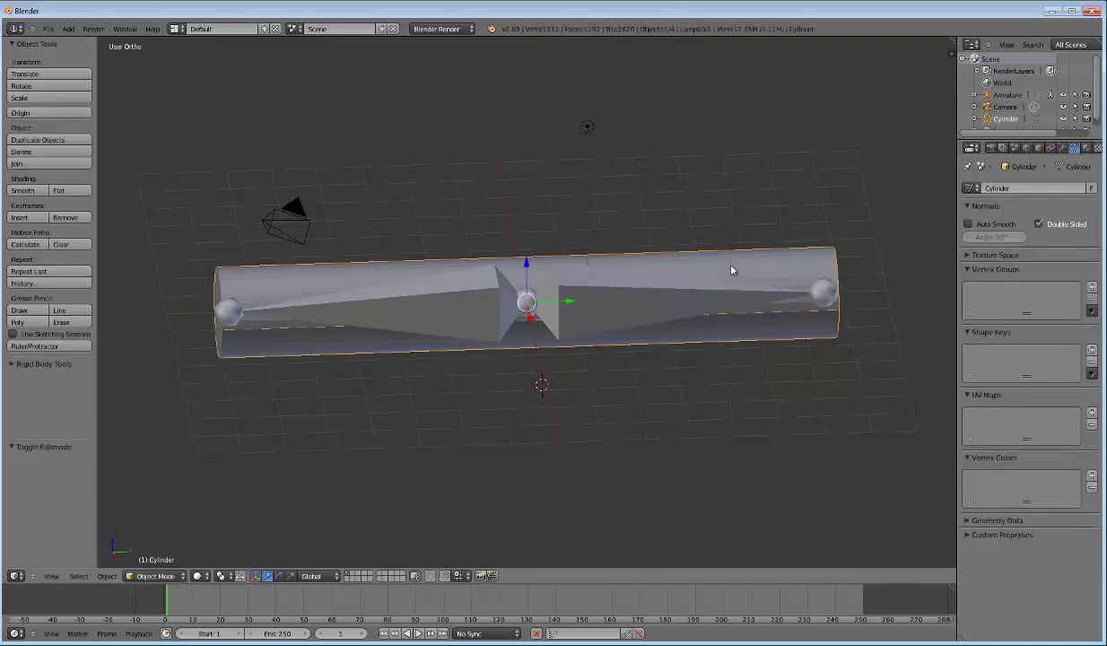
shift+right_click(599, 313)
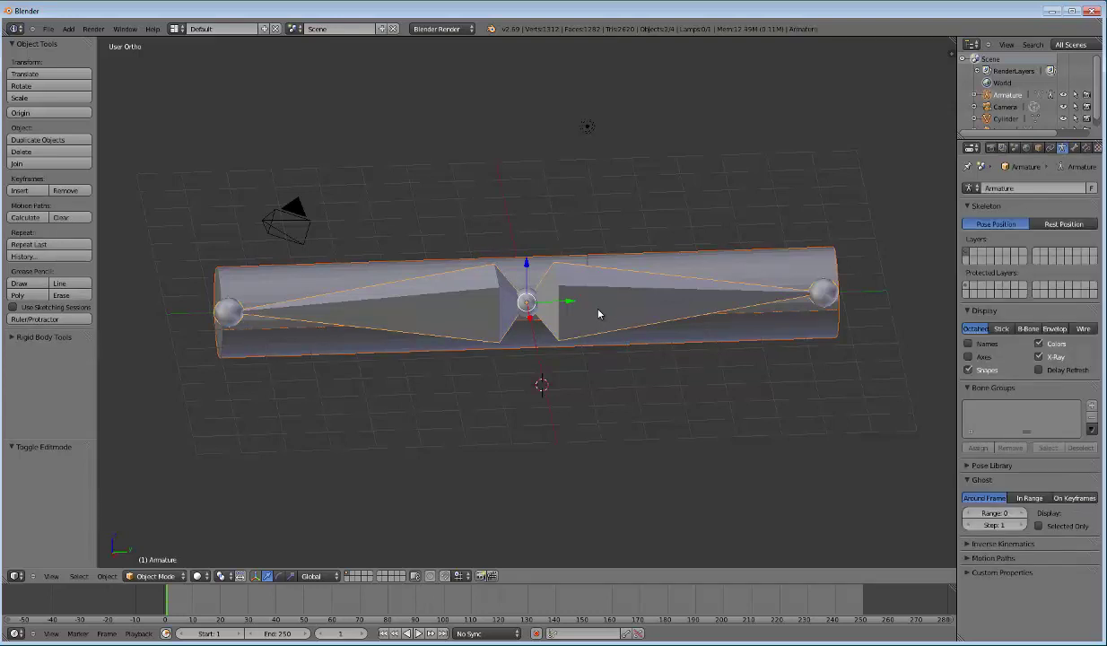
key(ctrl+p)
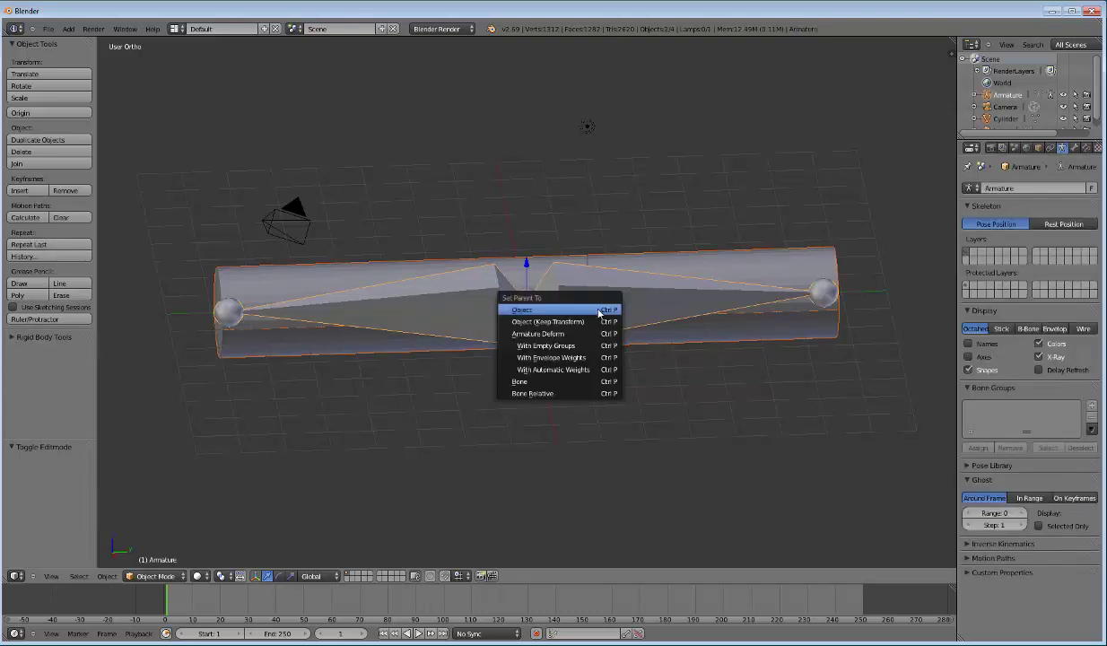
click(560, 374)
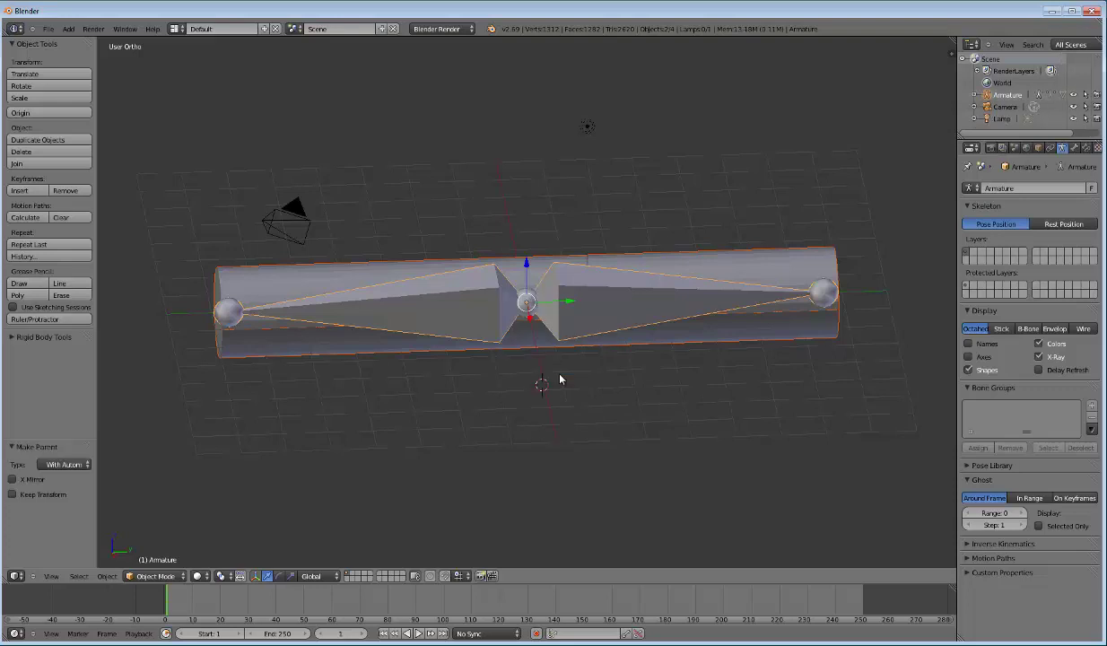
Step: Enter Pose Mode on the armature and test-rotate the right bone, then cancel it
right_click(618, 305)
right_click(598, 303)
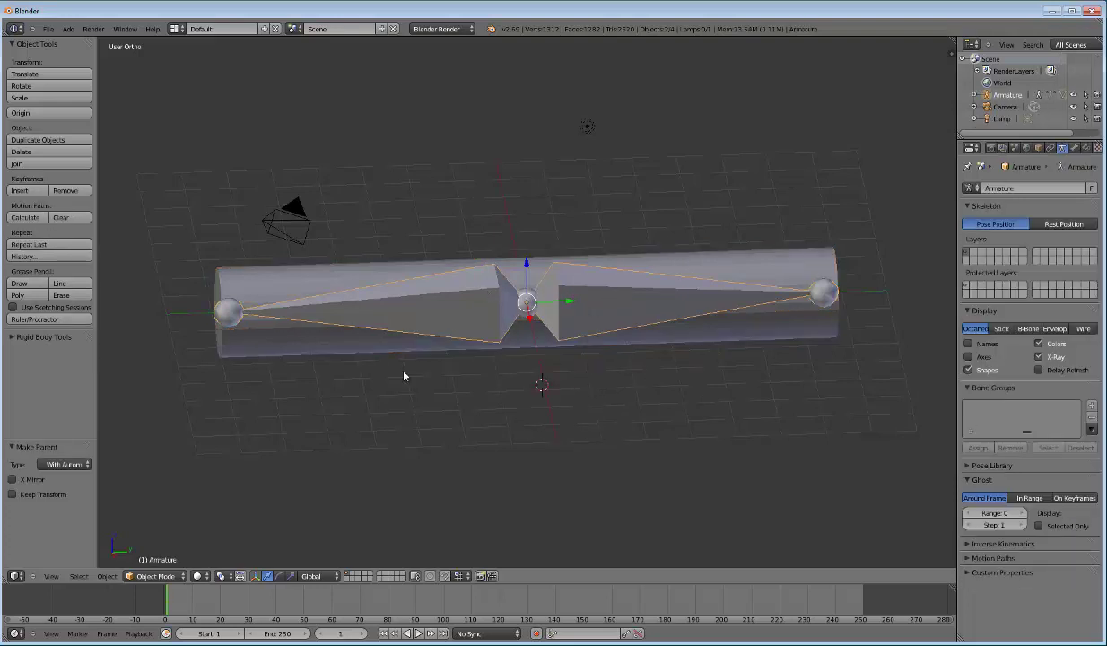
click(170, 576)
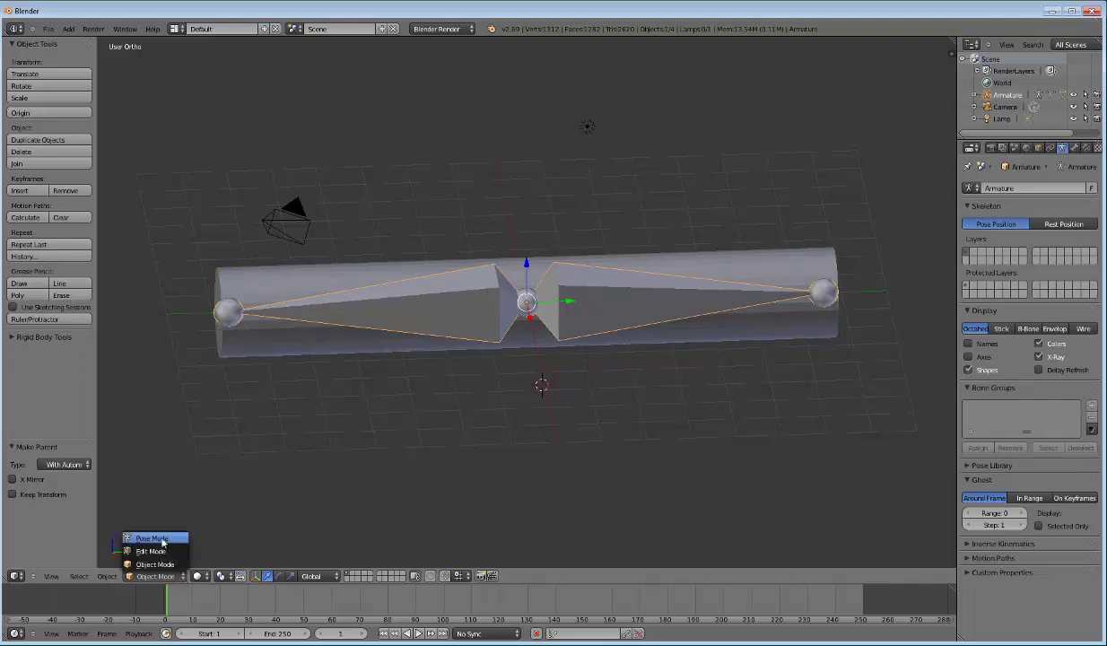
click(163, 539)
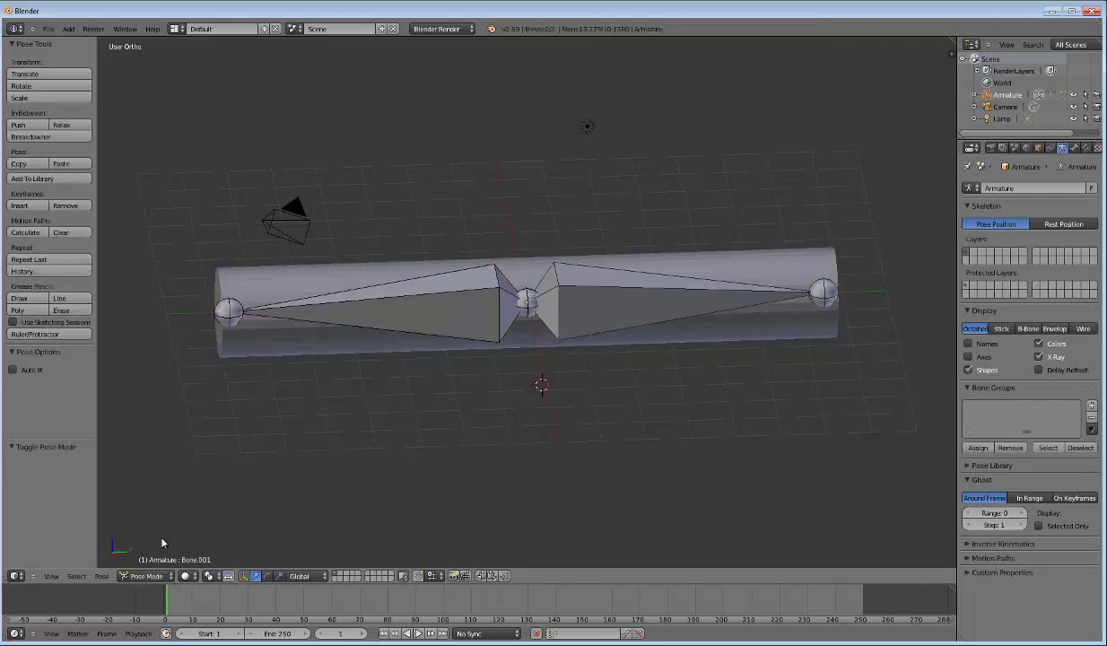
right_click(610, 303)
middle_drag(601, 309, 583, 294)
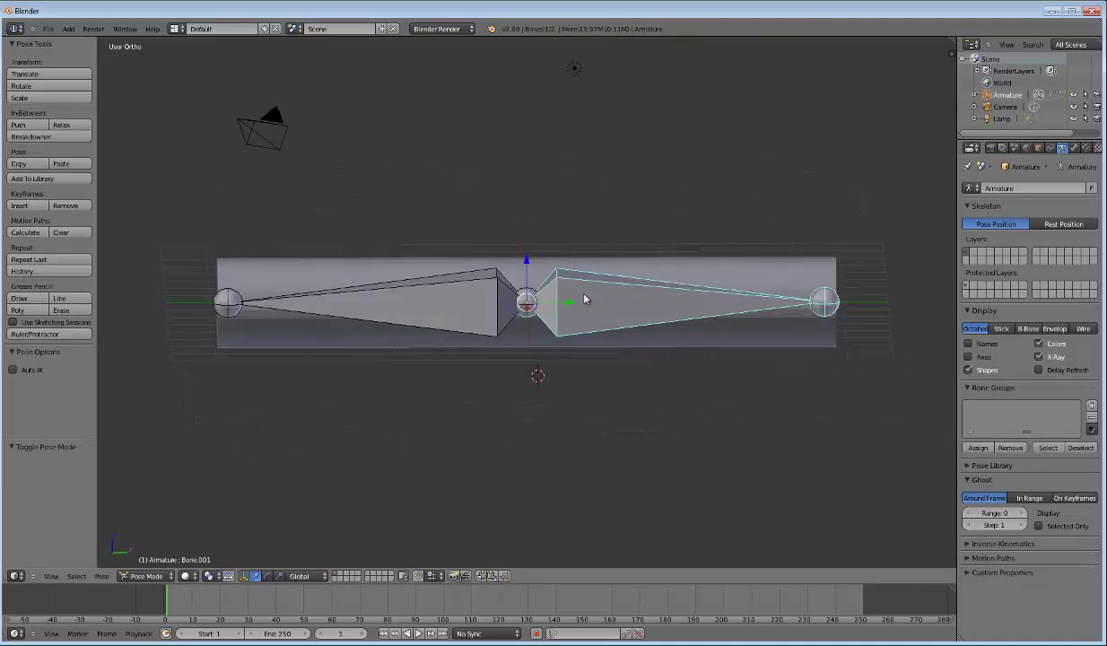
key(r)
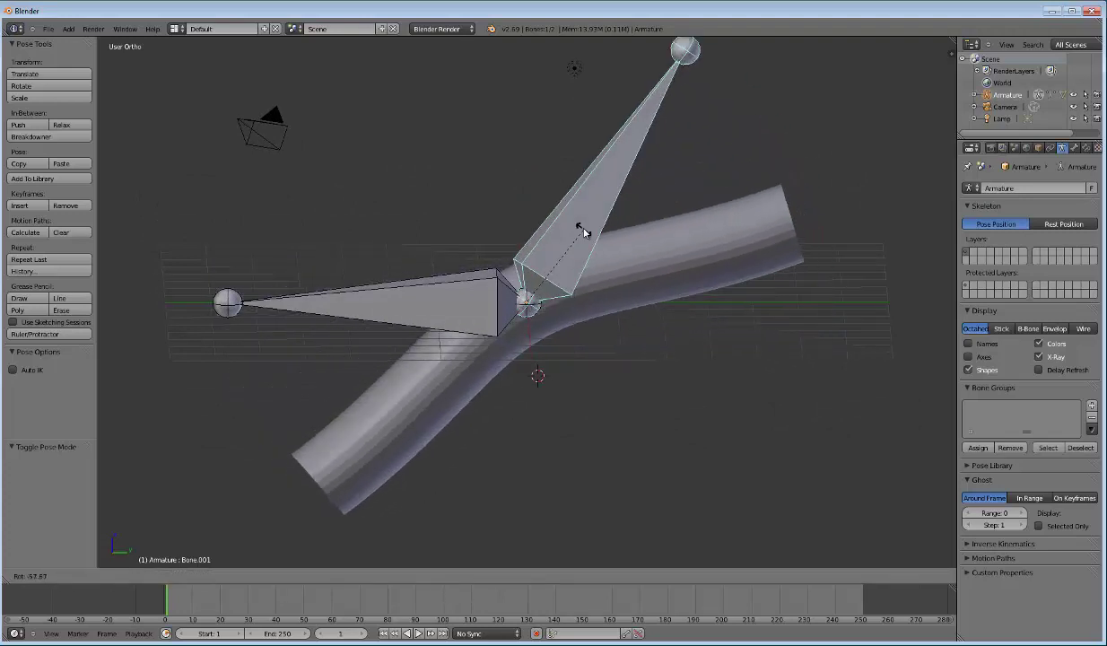
key(Escape)
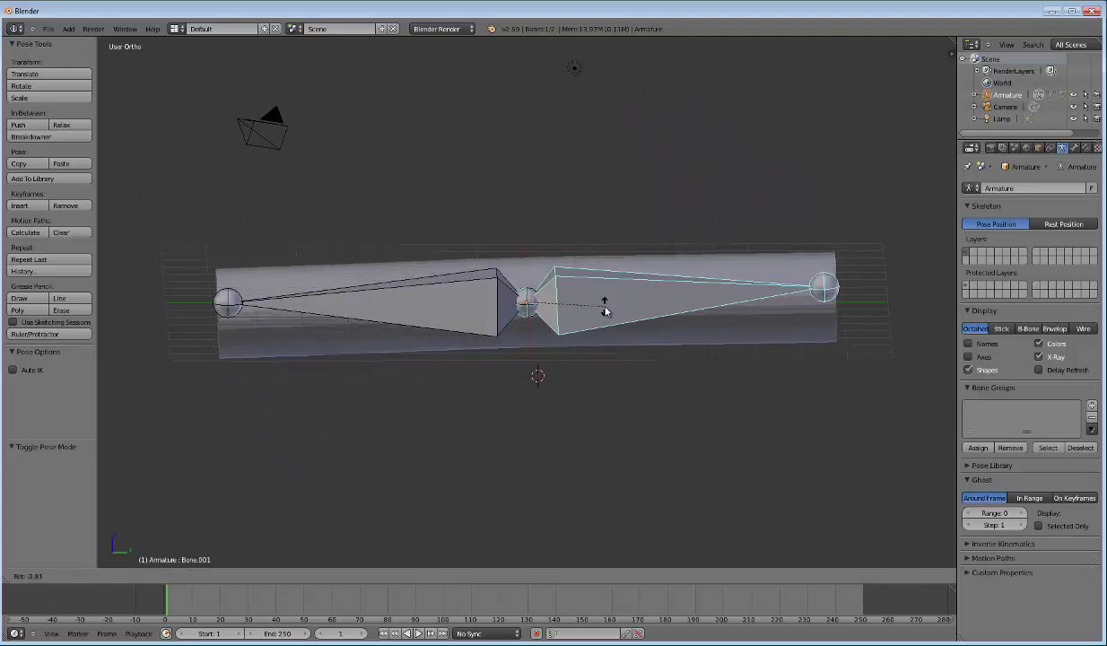
key(KP_3)
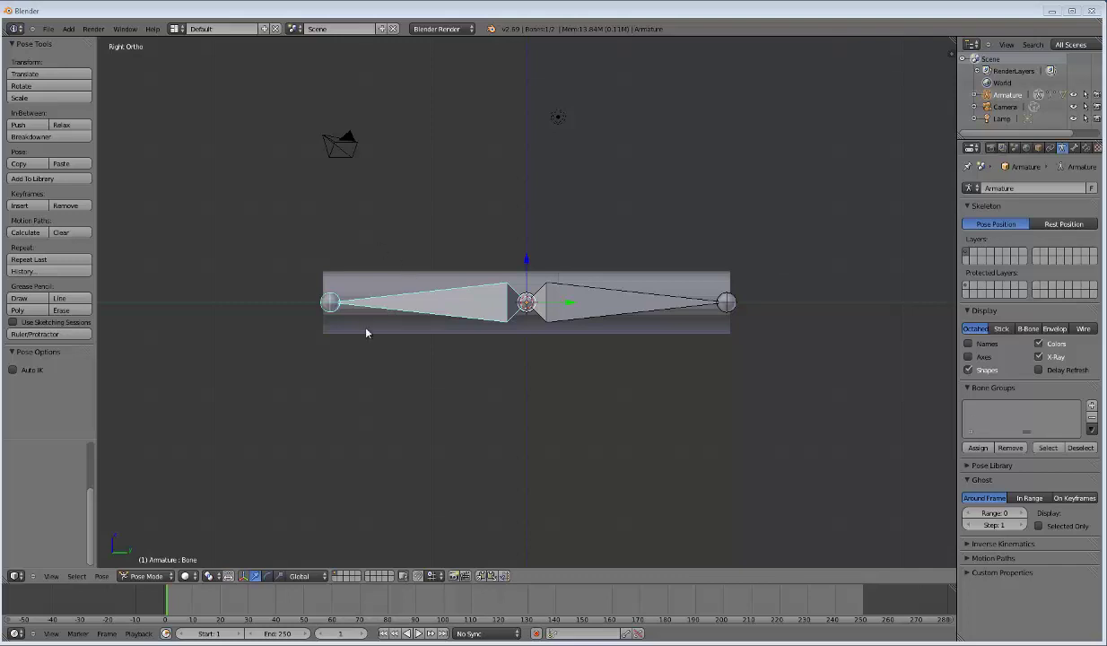
Step: Check the cylinder's mesh in Edit Mode, reselect the bones, and return the armature to Object Mode
right_click(429, 289)
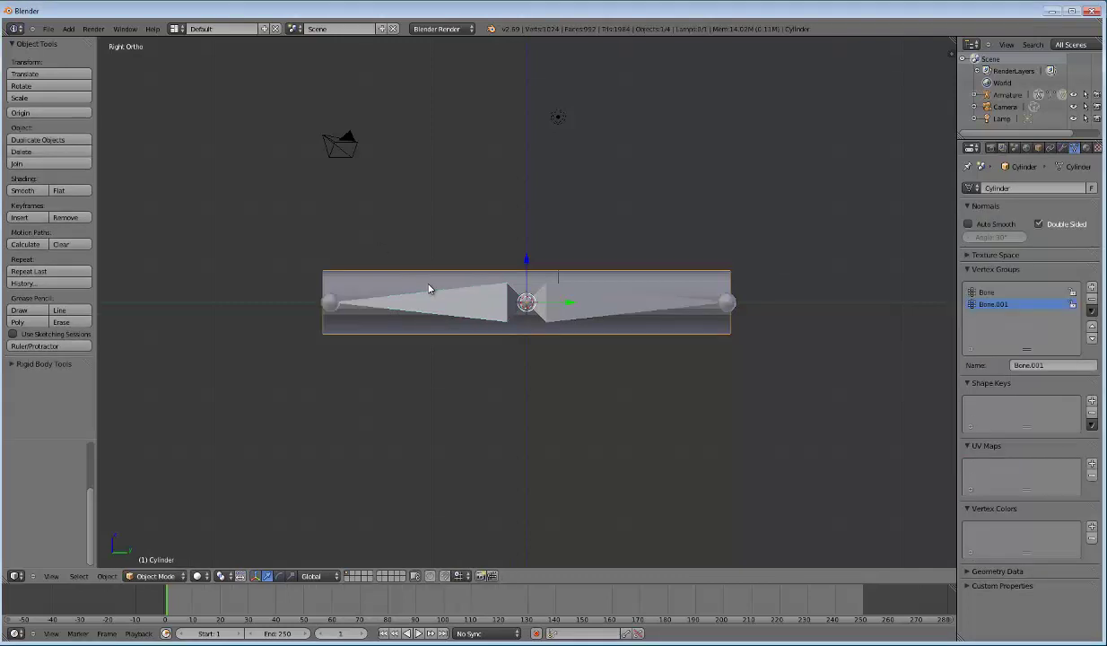
key(Tab)
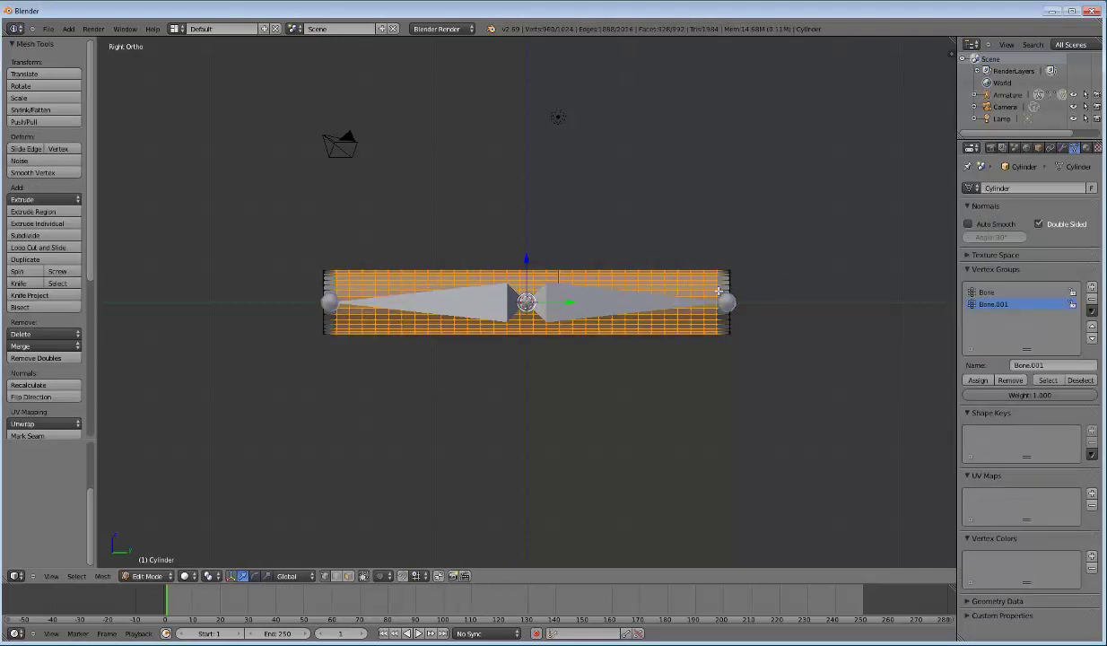
key(Tab)
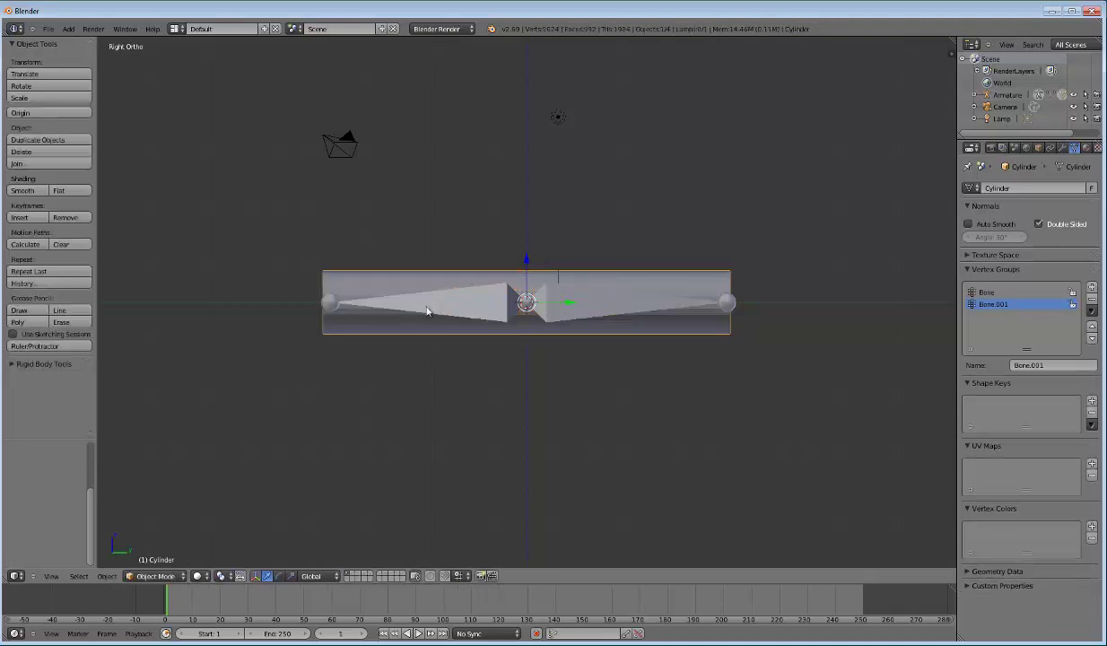
right_click(427, 312)
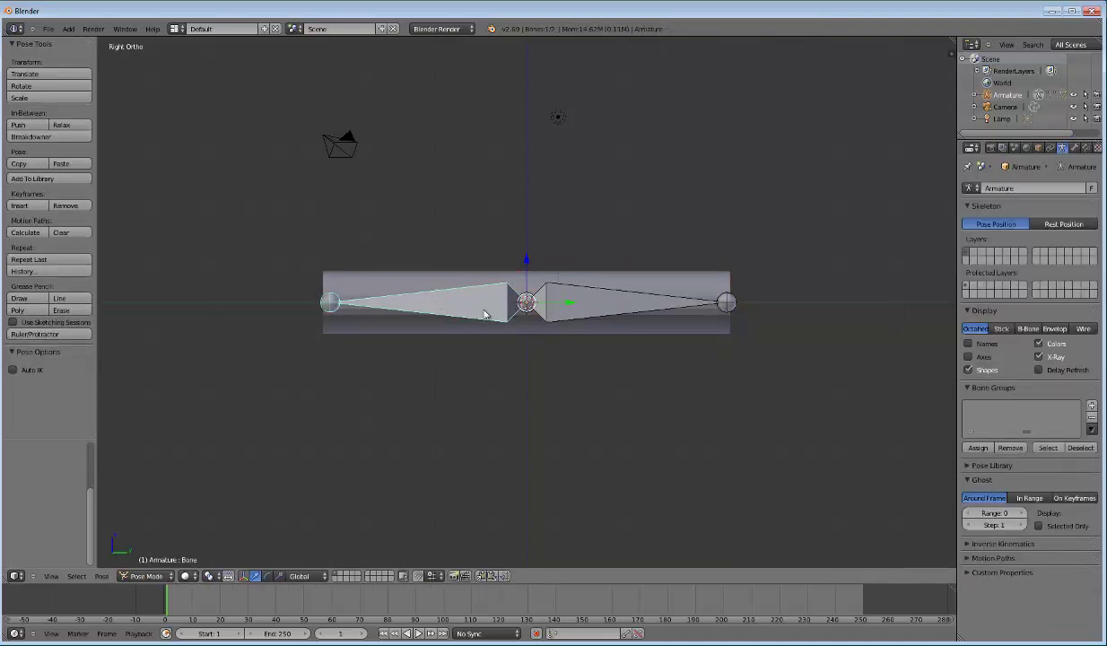
right_click(637, 285)
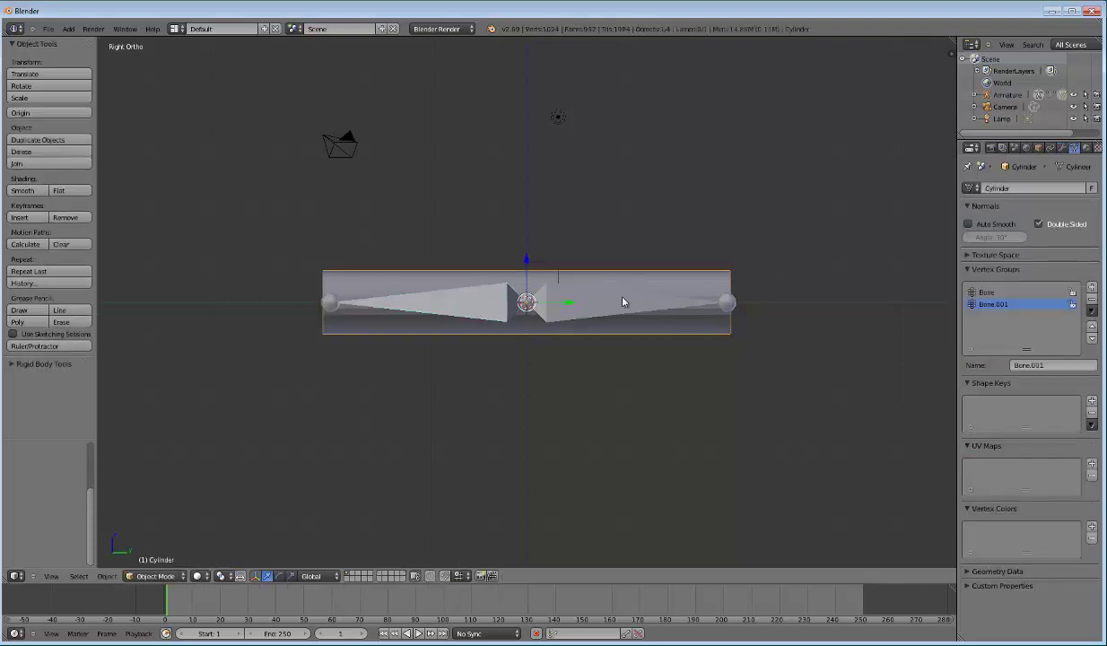
right_click(603, 308)
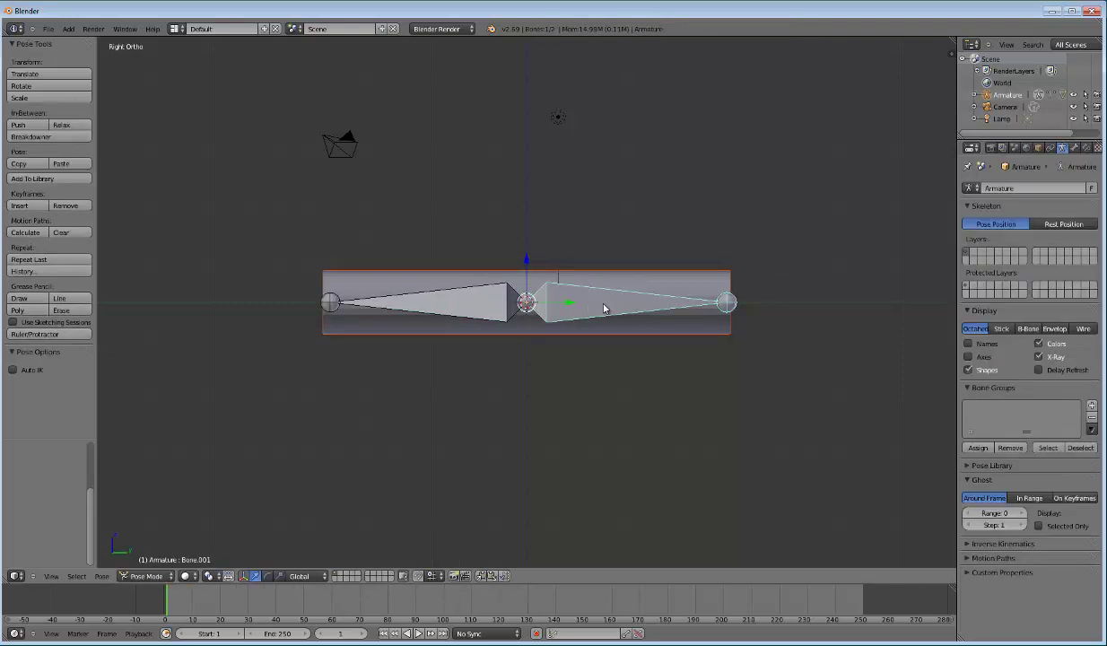
click(146, 575)
click(148, 561)
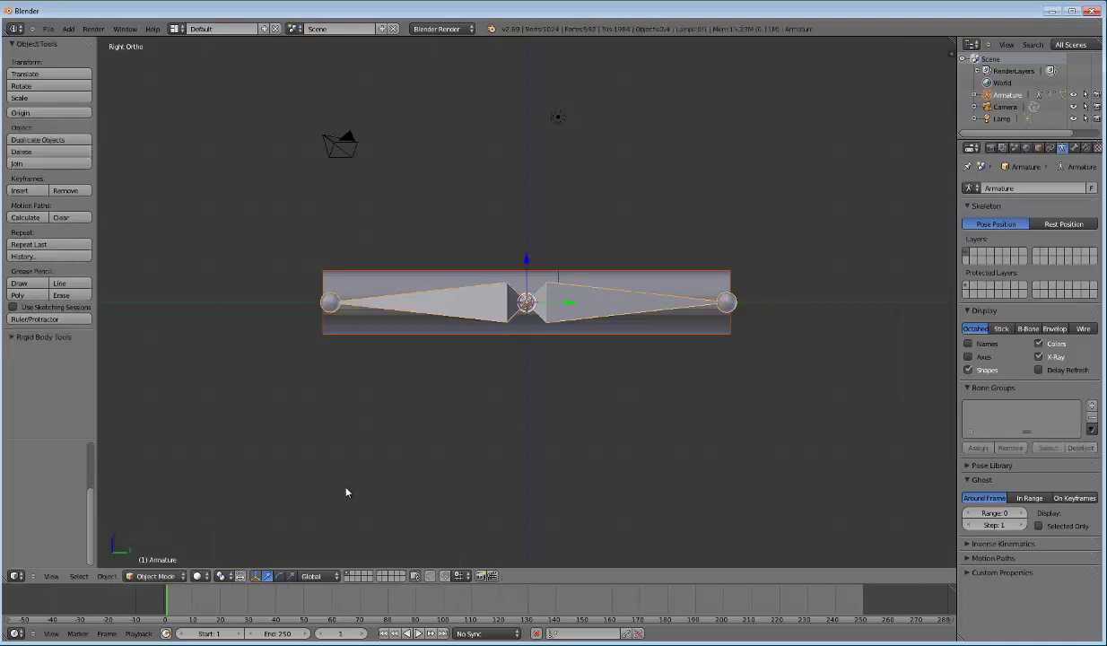
Step: Re-parent the cylinder with automatic weights, creating vertex groups Bone and Bone.001
right_click(630, 299)
right_click(617, 308)
key(ctrl+p)
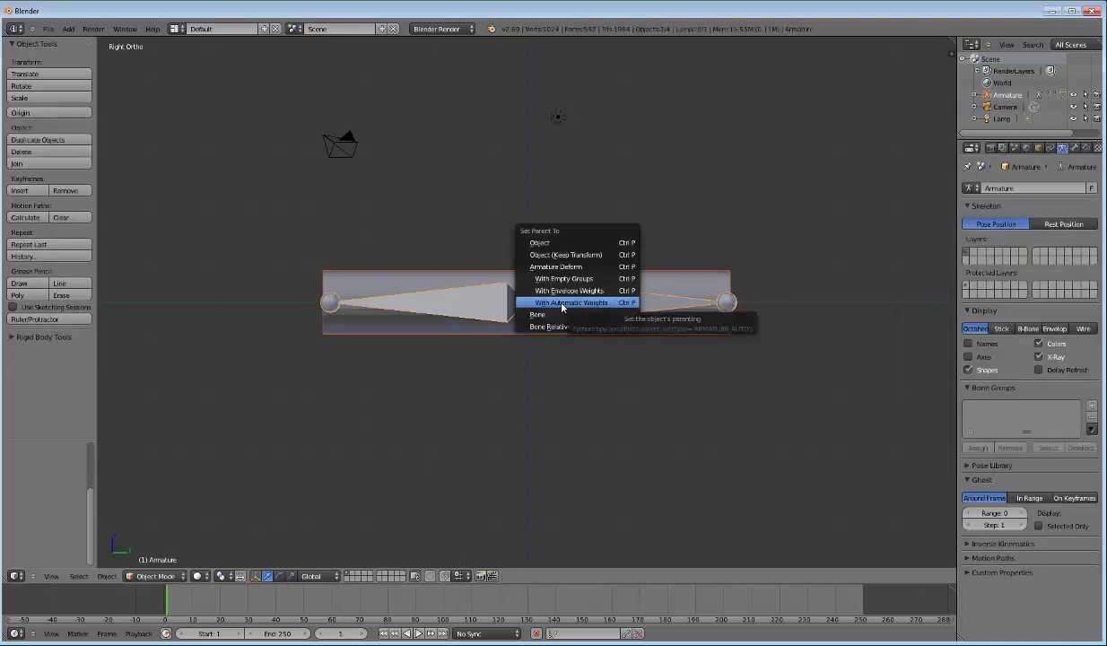
click(610, 304)
click(536, 395)
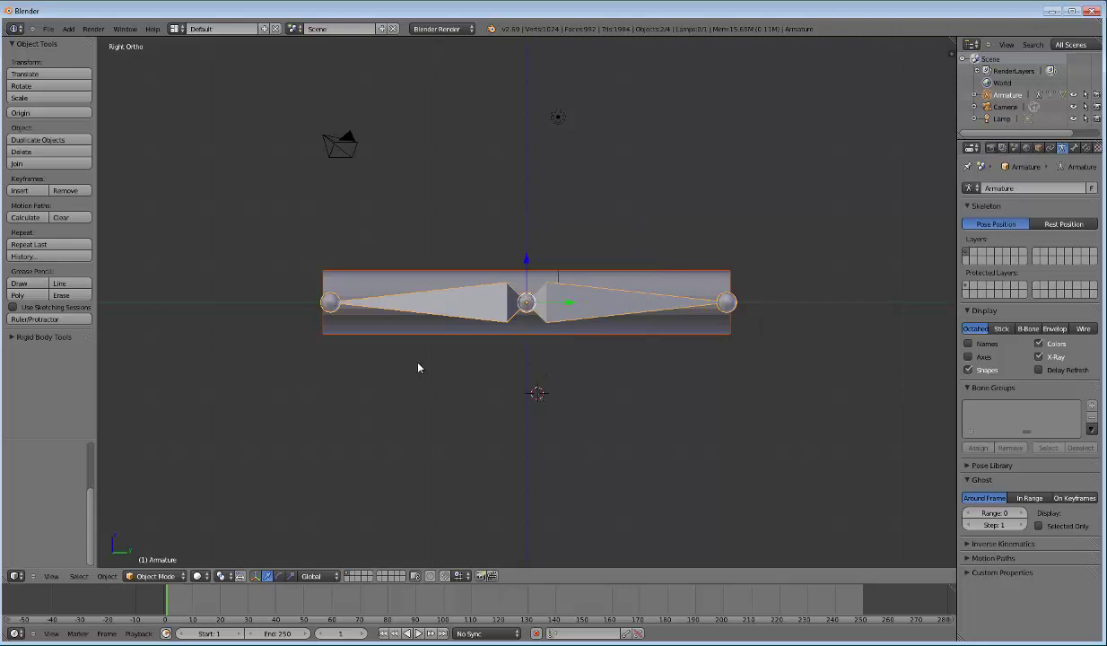
right_click(590, 300)
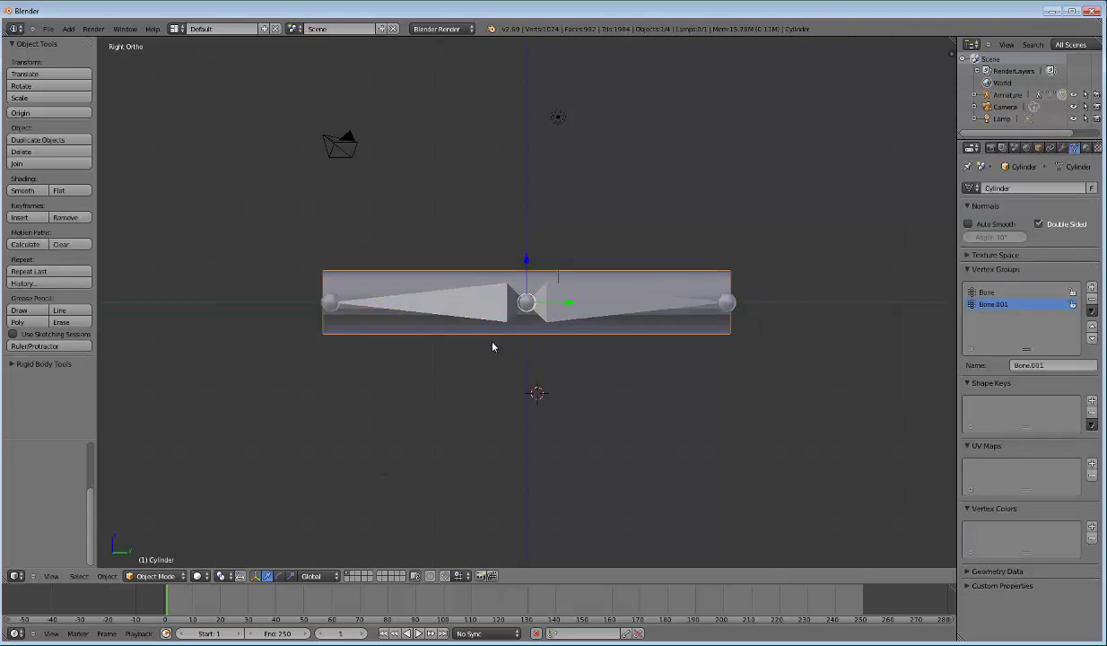
right_click(591, 302)
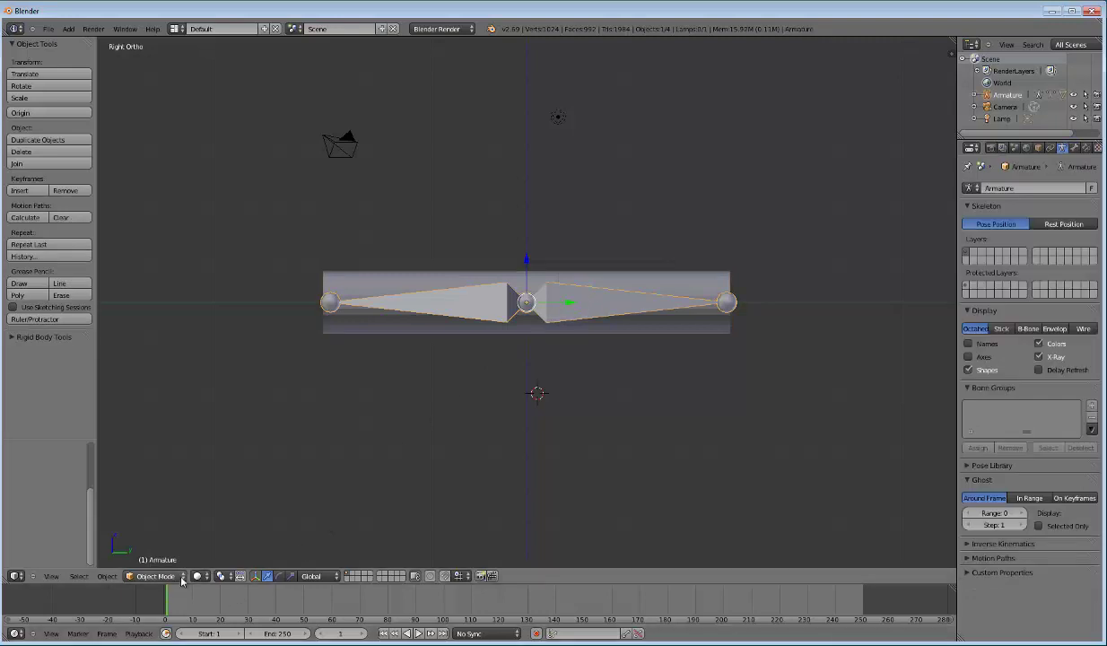
Step: In Pose Mode, rotate Bone.001 and then Bone so the tube bends at the middle joint
click(182, 582)
click(151, 533)
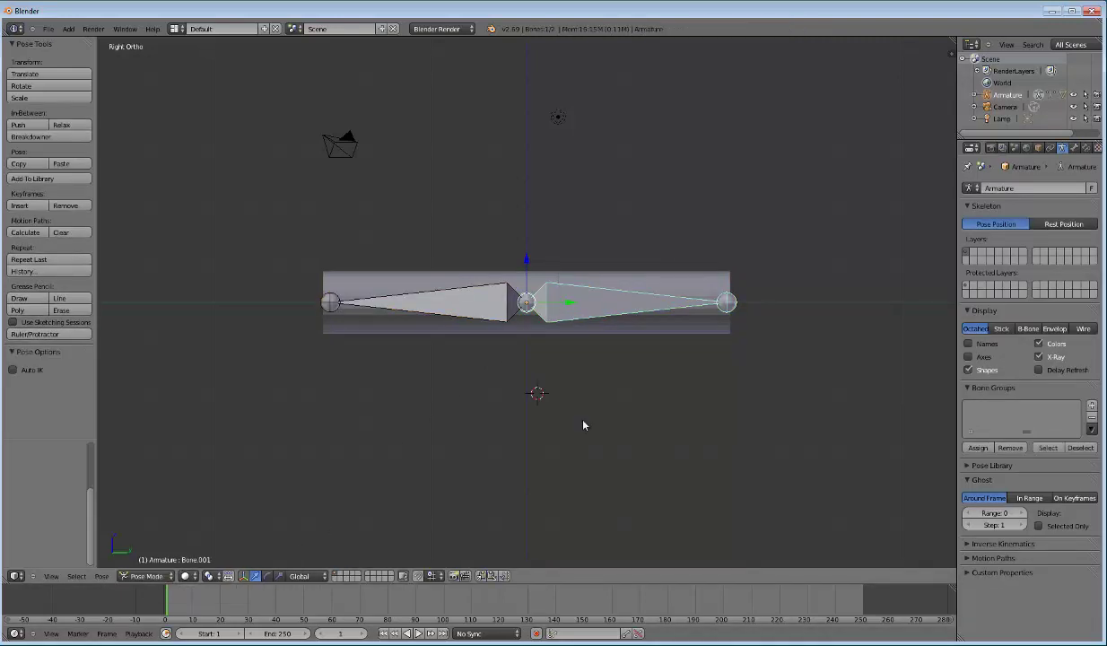
key(r)
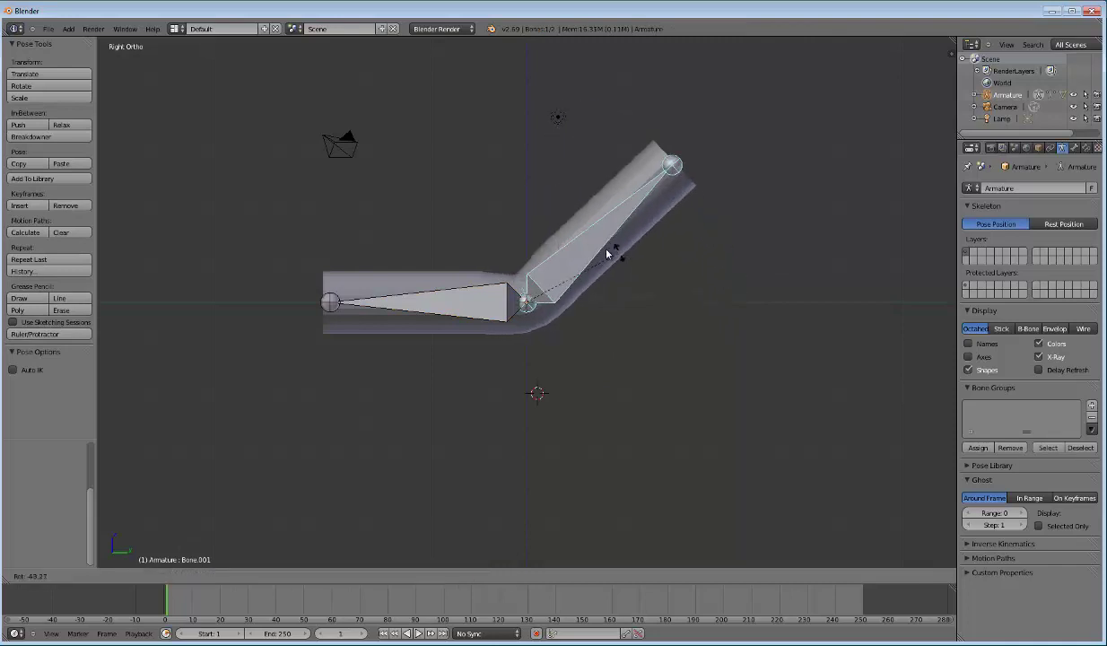
click(583, 233)
right_click(458, 314)
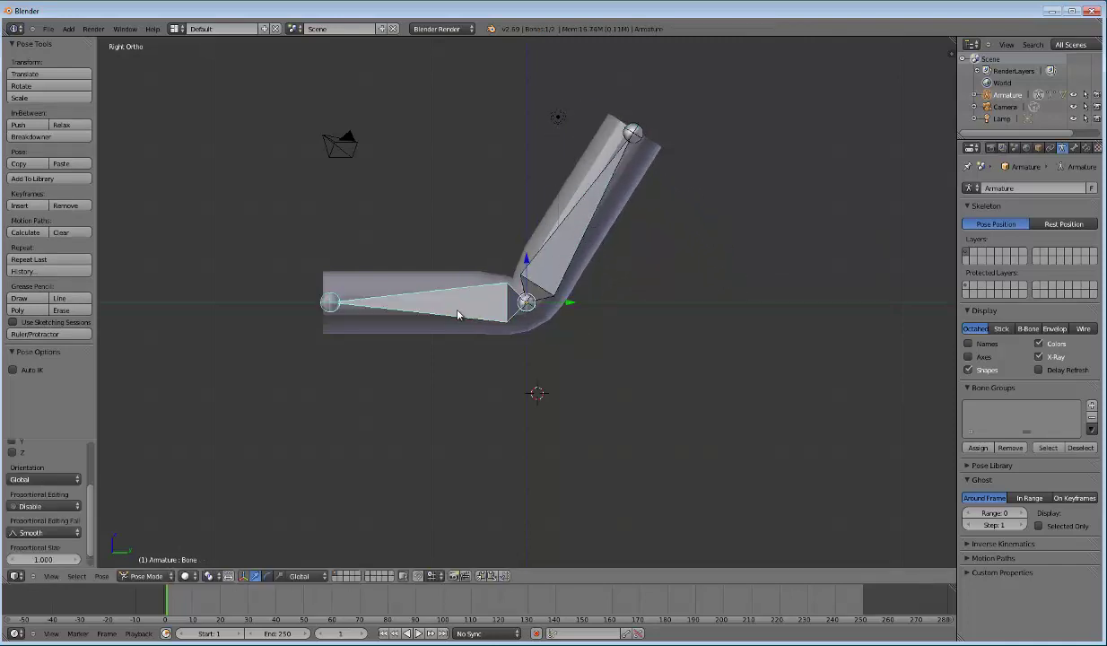
key(r)
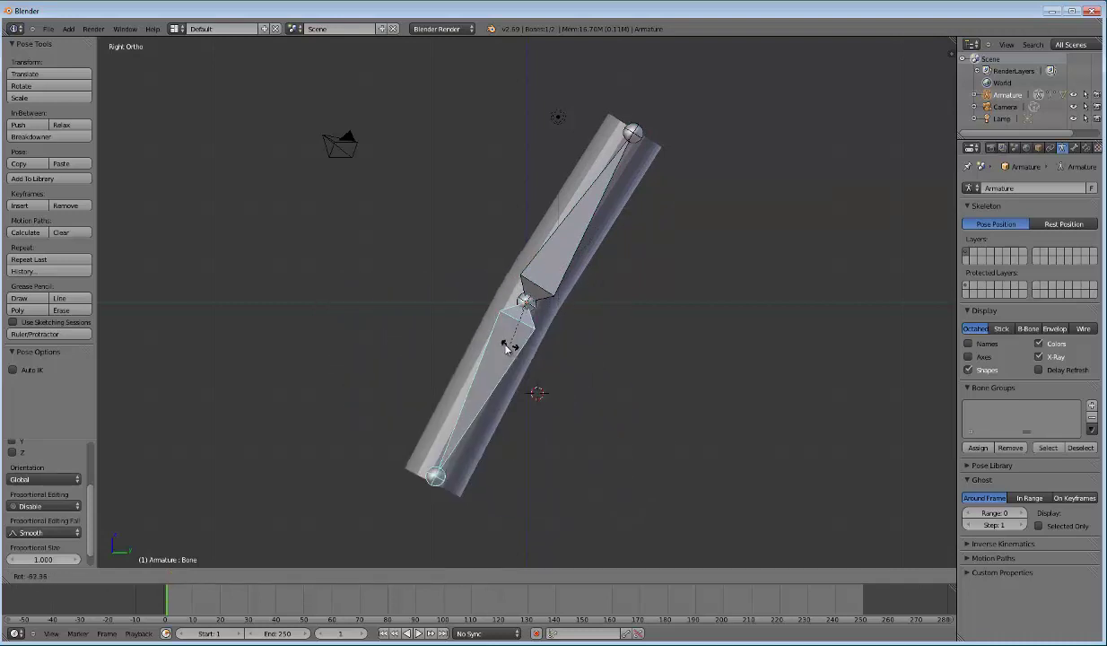
click(498, 343)
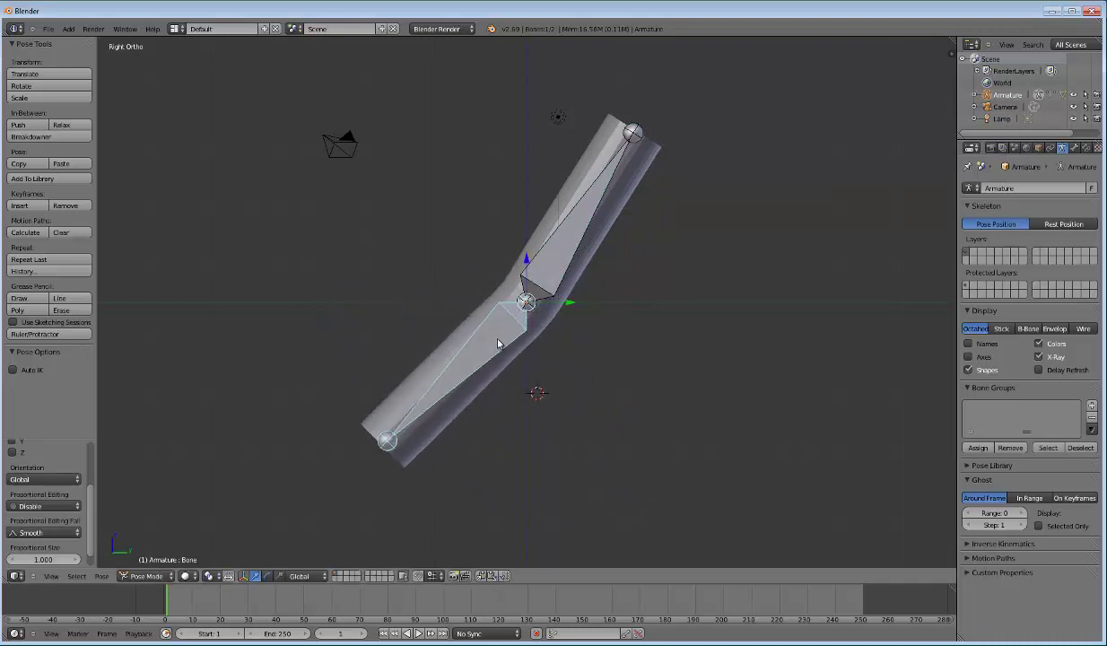
key(F12)
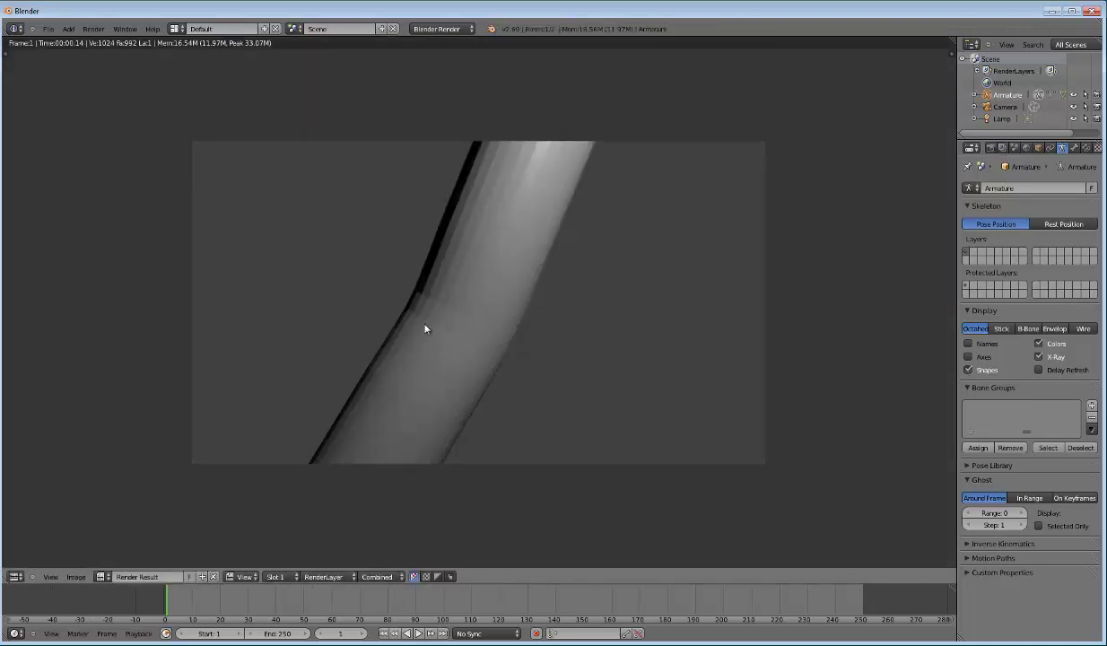
key(Escape)
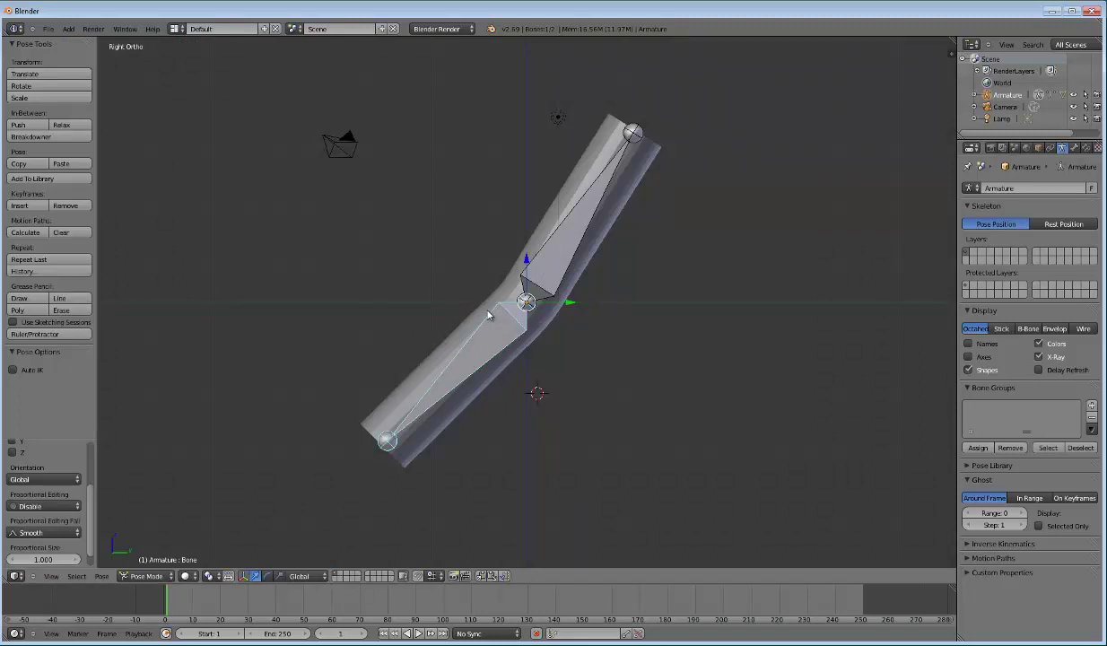
Step: Clear the rotation of Bone and Bone.001 with Alt+R so the tube straightens
key(alt+r)
right_click(545, 275)
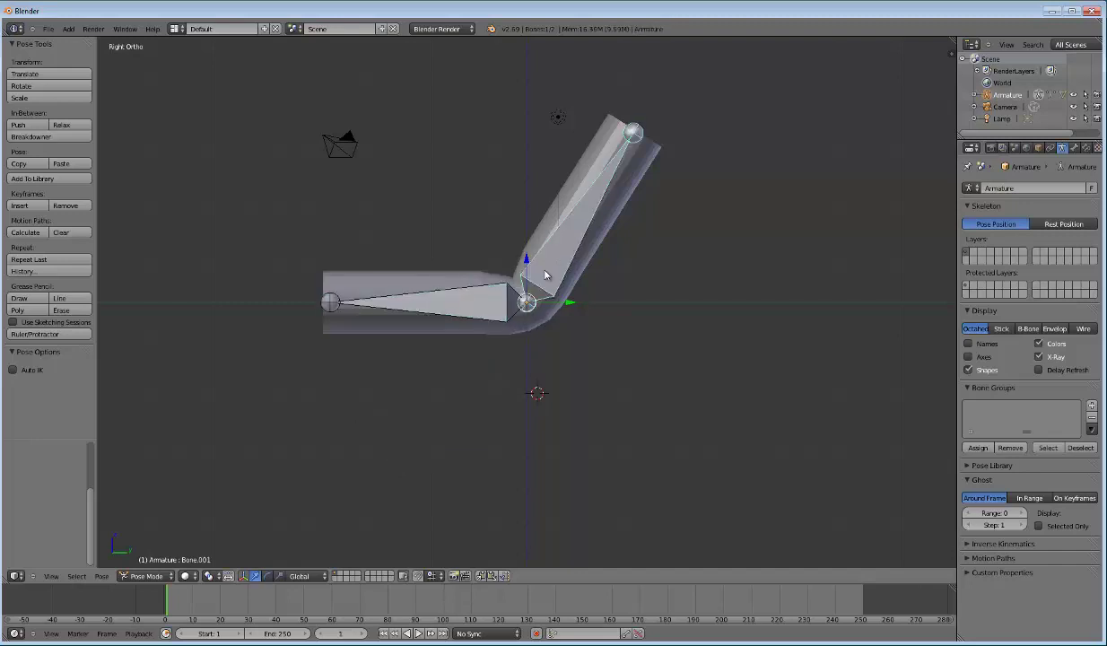
key(alt+r)
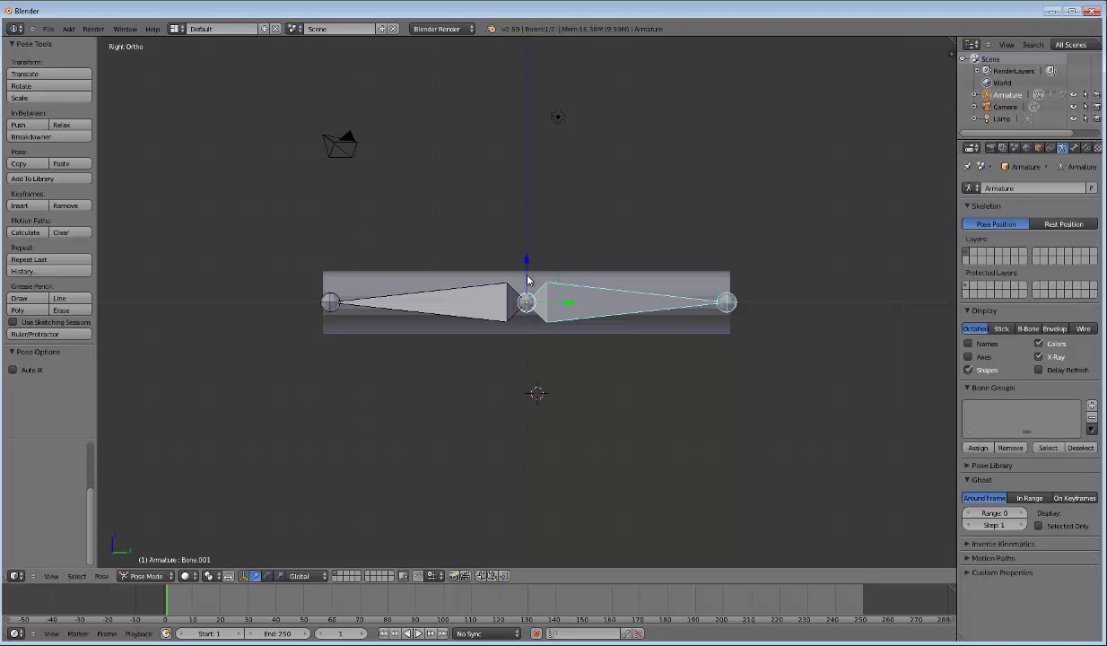
Step: Select the left and right bones in turn, ending with the left bone named Bone
right_click(469, 292)
right_click(580, 287)
right_click(433, 298)
right_click(560, 294)
right_click(490, 308)
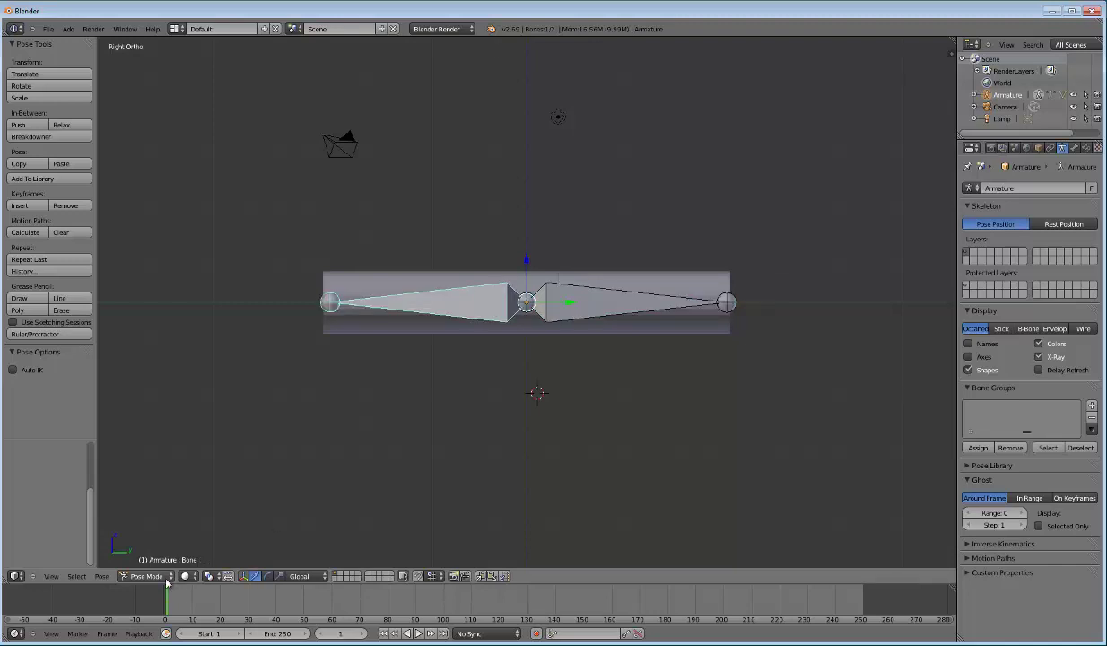
Step: In Edit Mode, delete the left bone of the armature
click(148, 576)
click(153, 551)
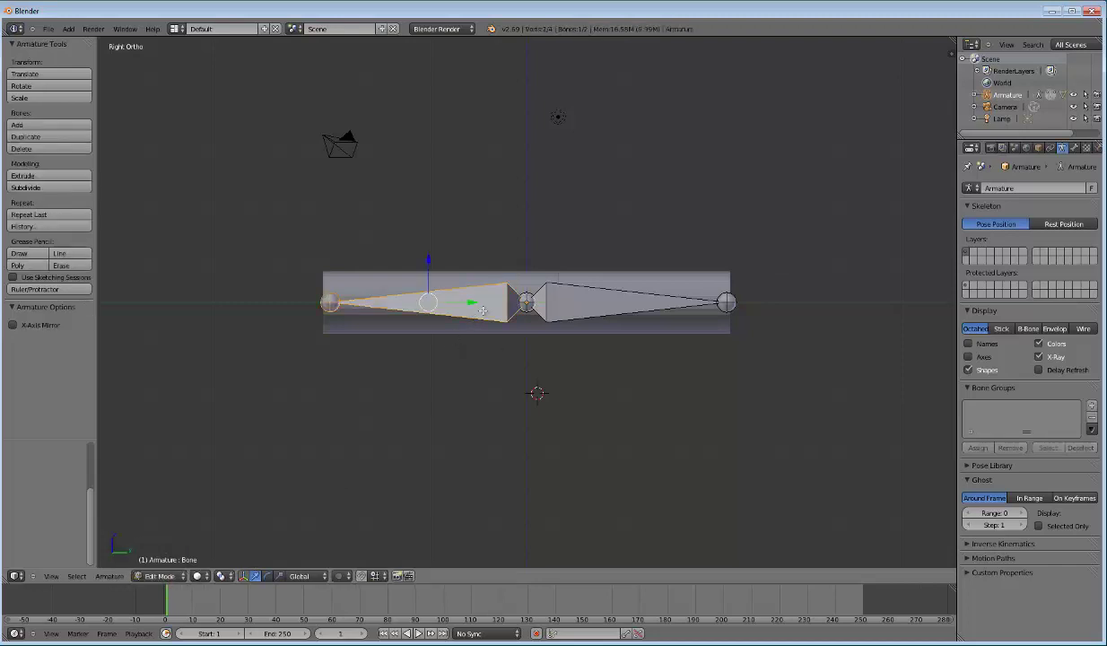
key(x)
click(483, 310)
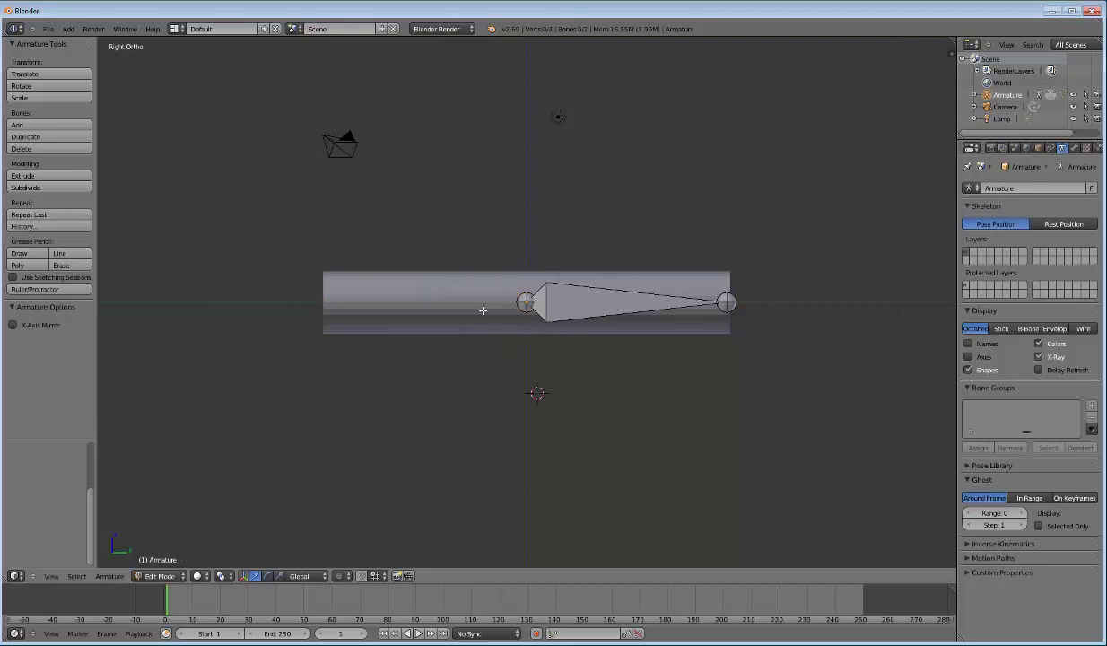
Step: Move Bone.001 to the cylinder's left end
right_click(567, 301)
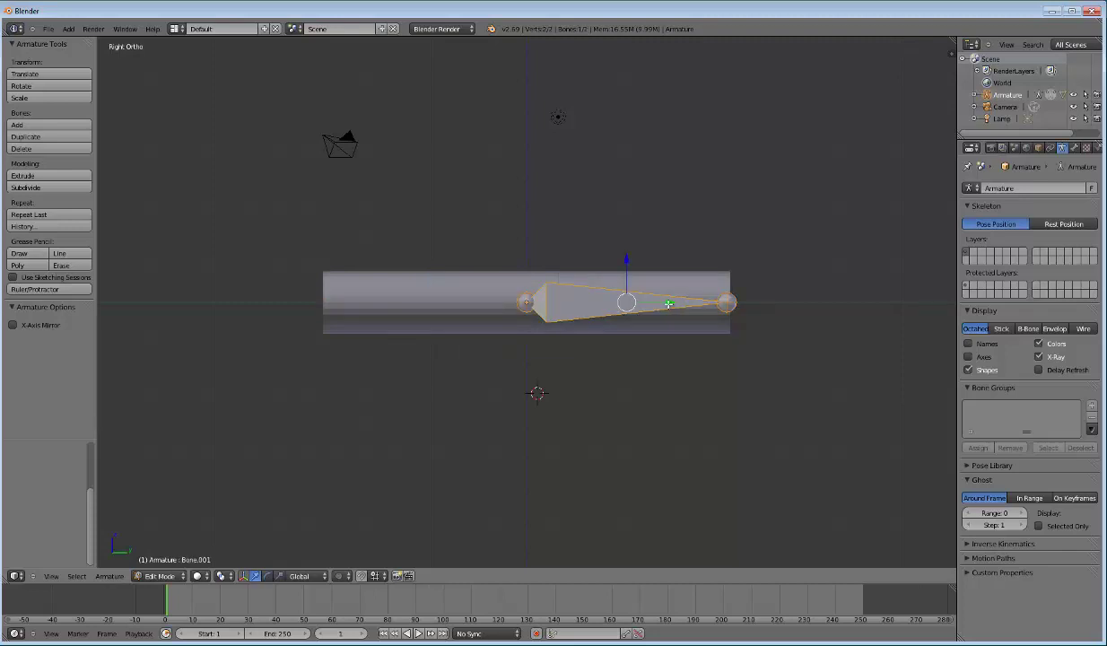
key(g)
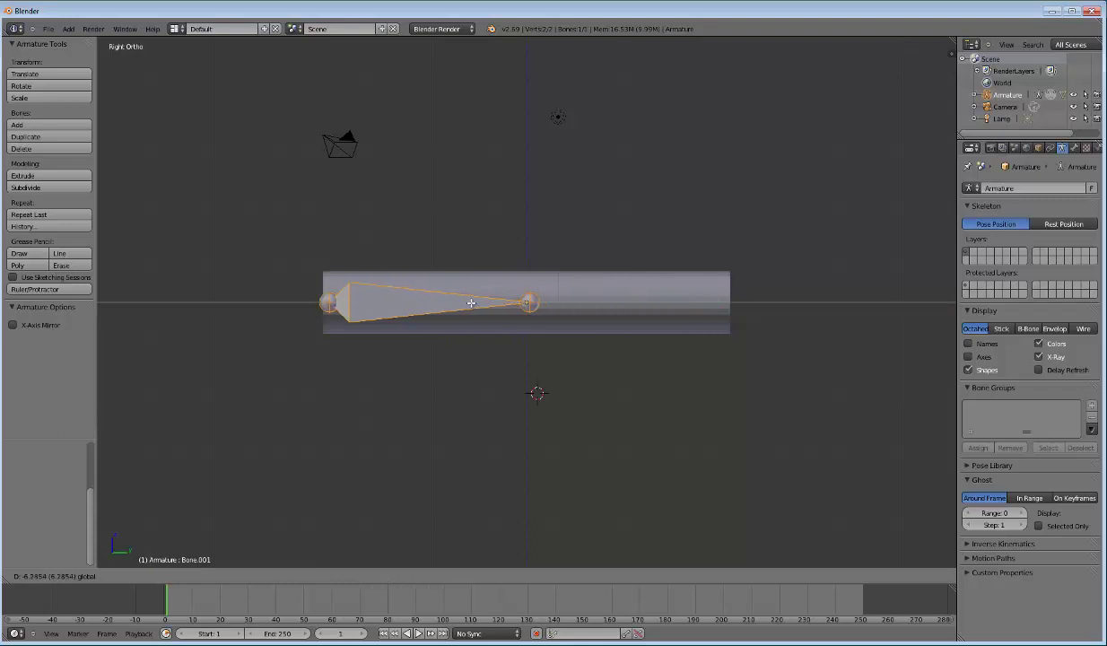
click(466, 305)
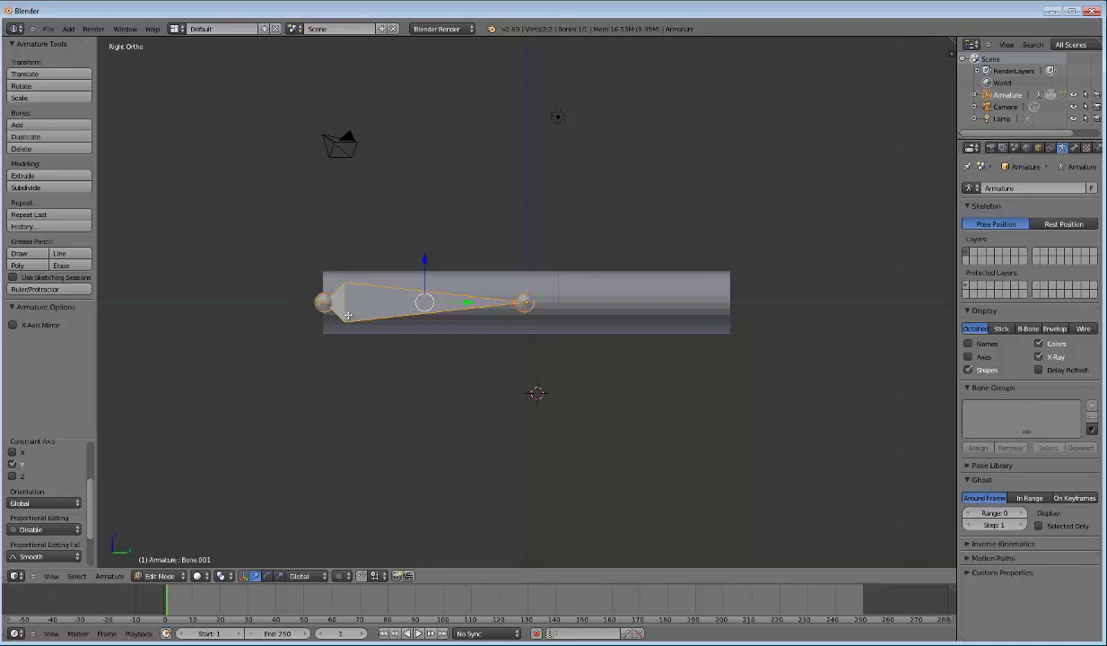
Step: Extrude a new bone from Bone.001's tail along Y to the cylinder's right end
right_click(522, 302)
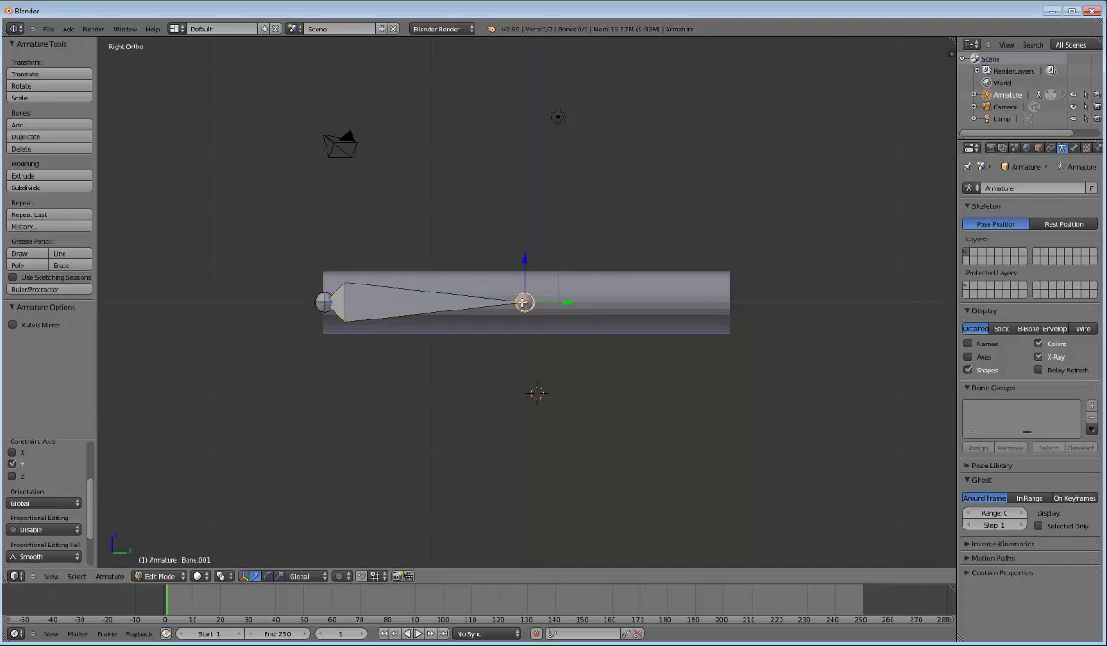
key(e)
key(y)
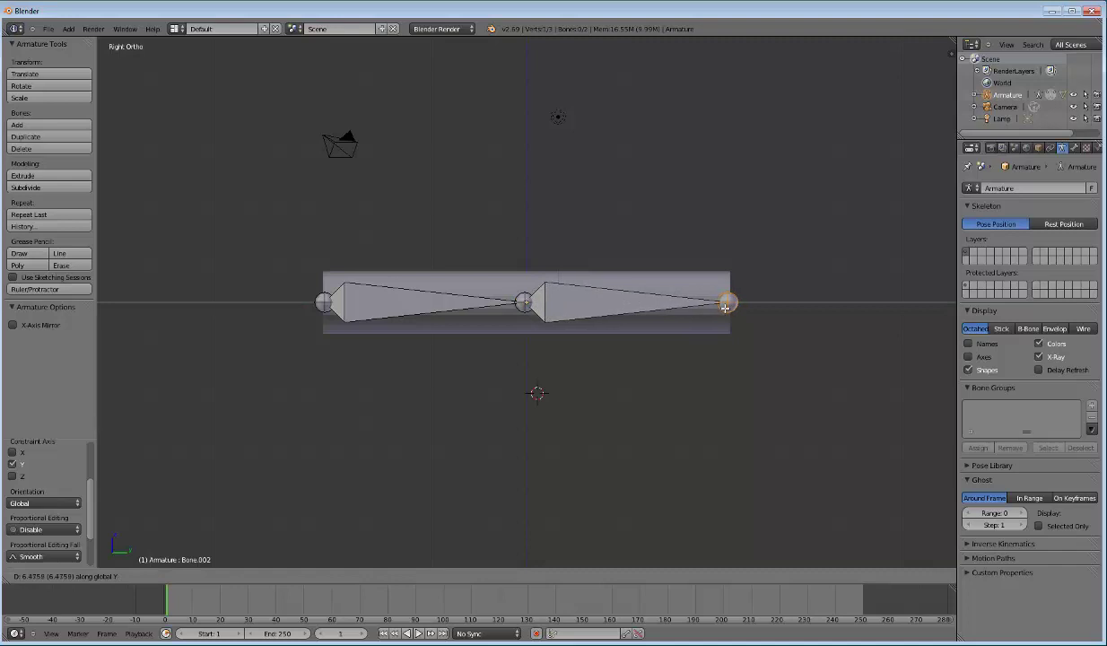
click(725, 307)
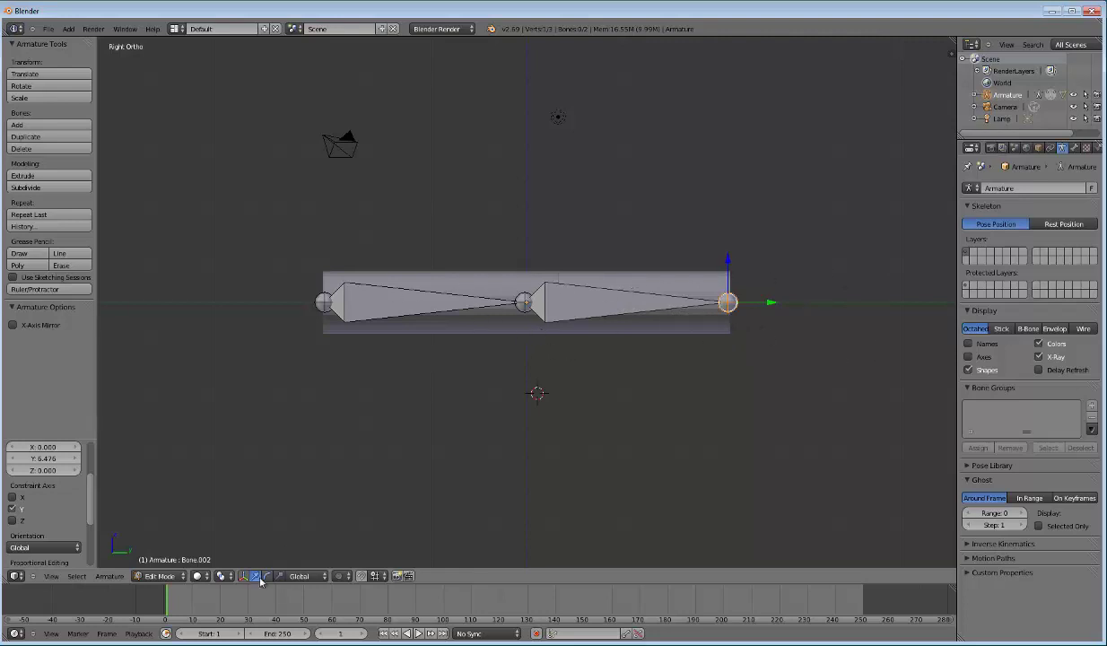
Step: In Object Mode, parent the cylinder to the armature With Automatic Weights, then select only the armature
click(174, 575)
click(164, 564)
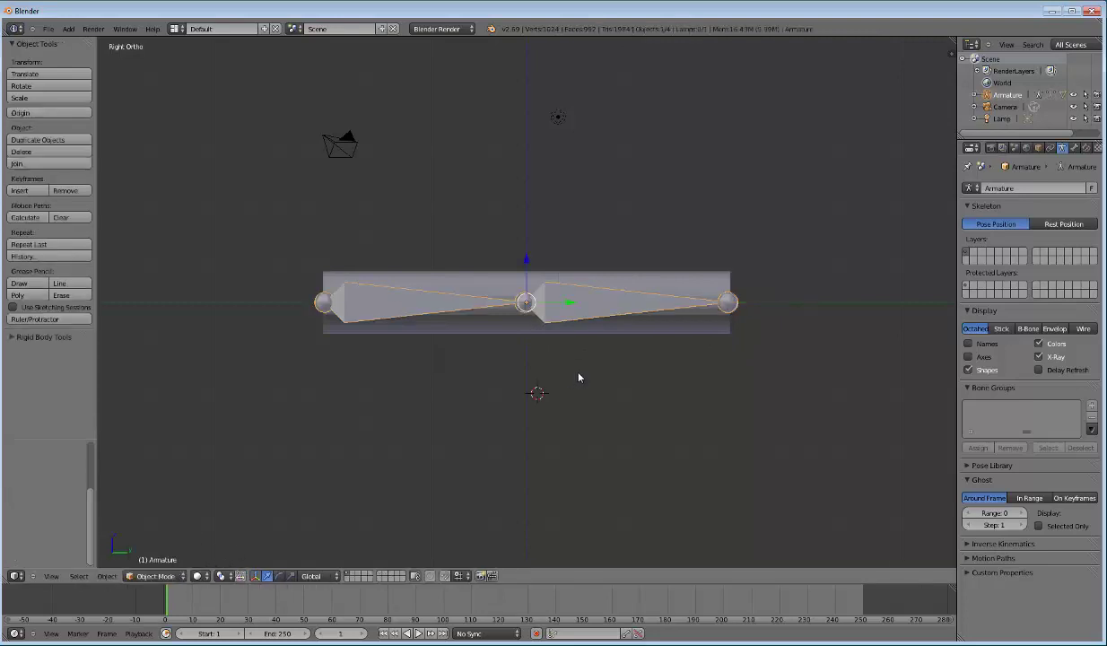
right_click(656, 285)
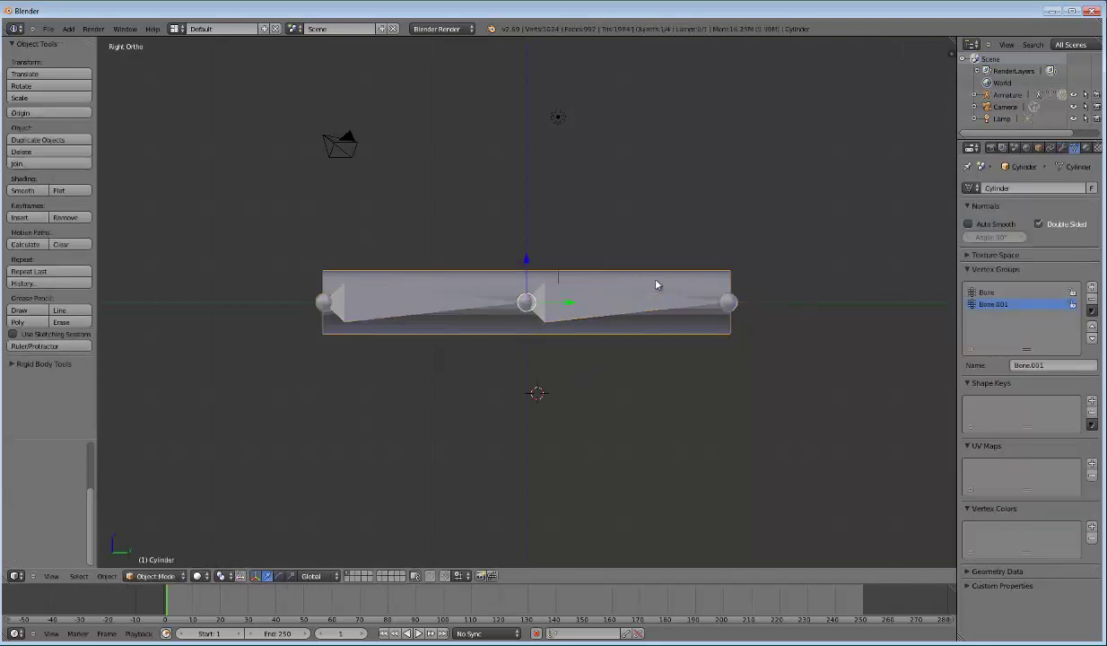
shift+right_click(595, 307)
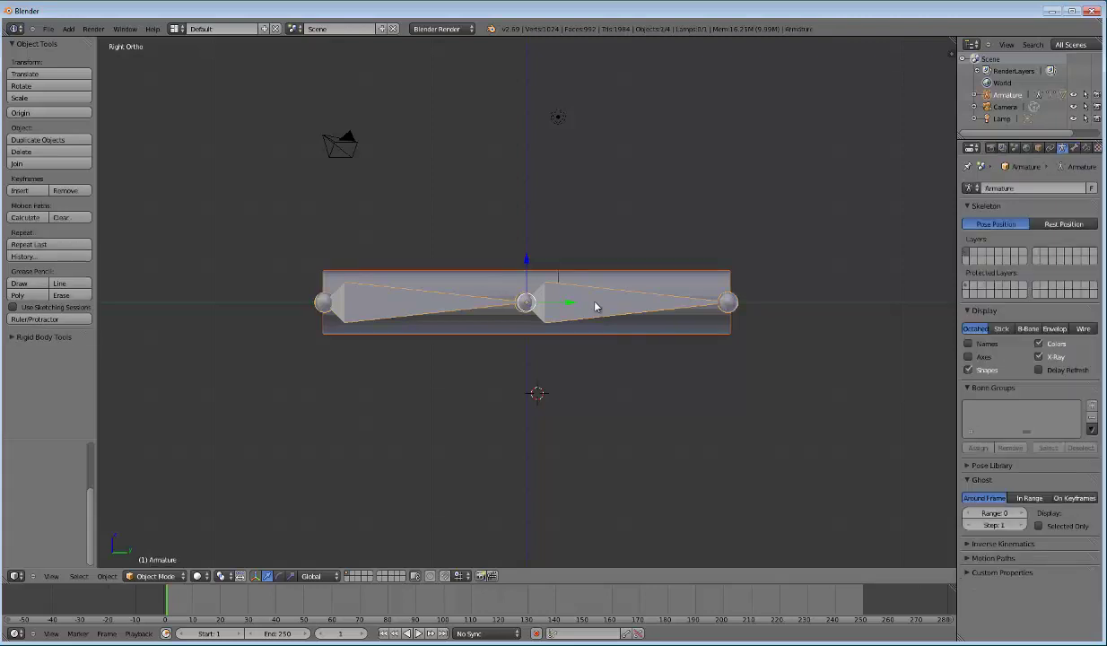
key(ctrl+p)
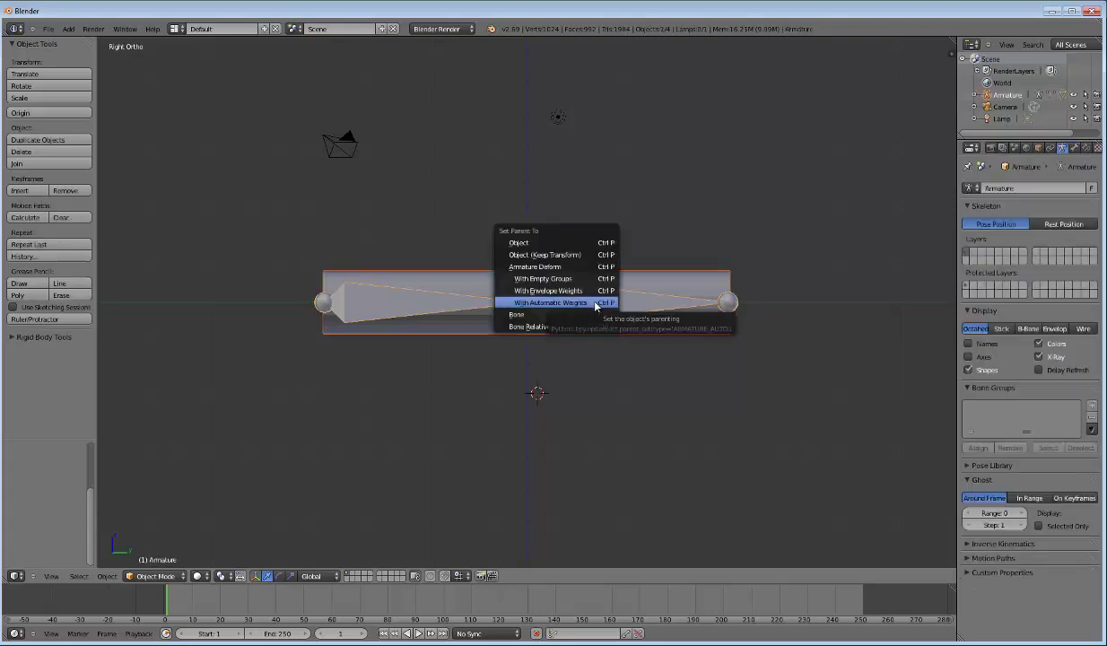
click(595, 304)
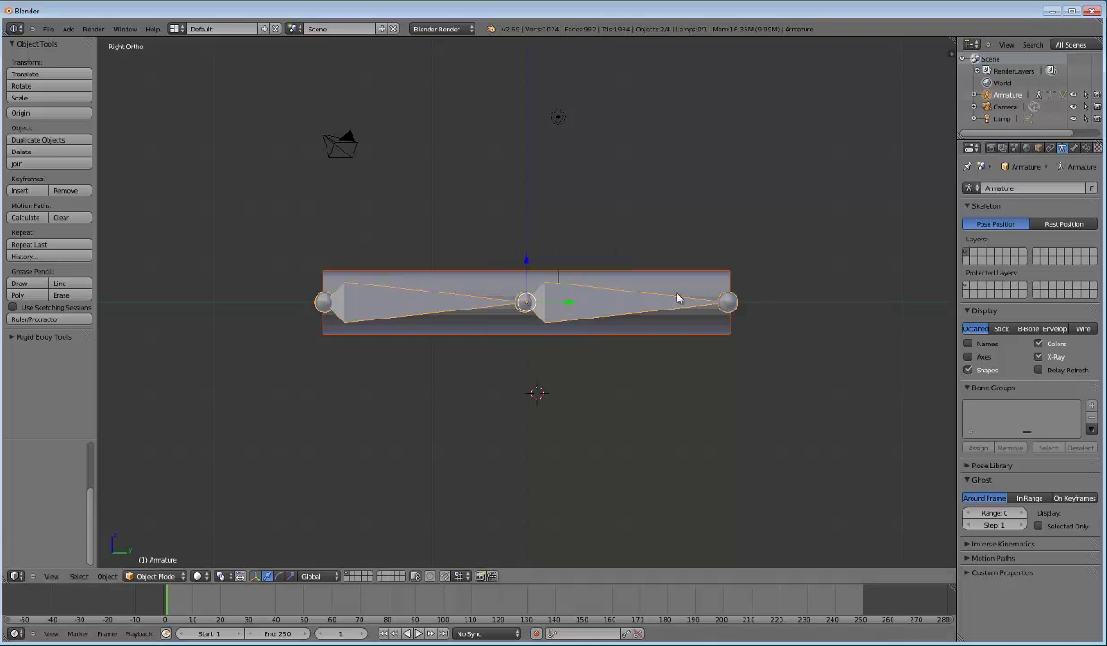
right_click(608, 302)
right_click(574, 314)
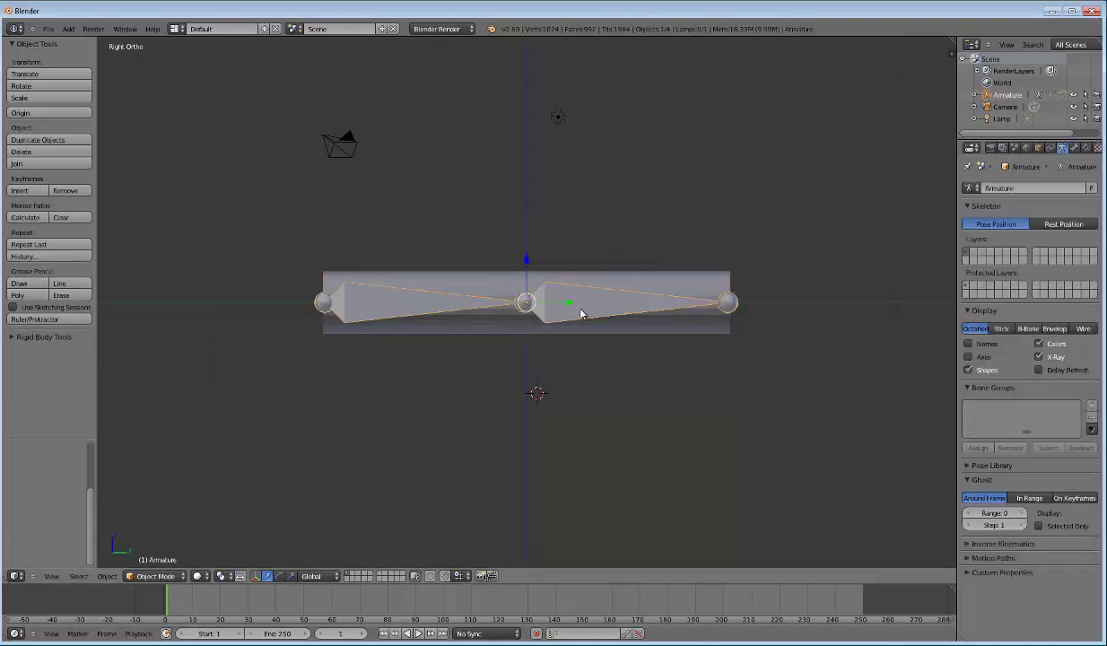
Step: In Pose Mode, rotate Bone.002 upward
click(161, 575)
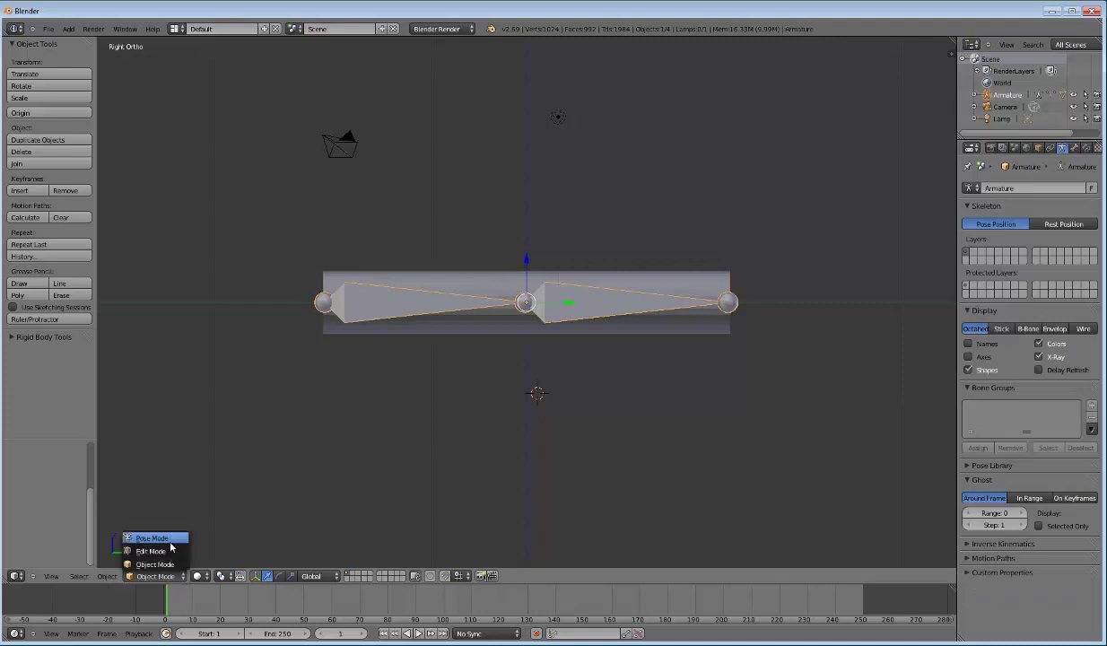
click(166, 532)
right_click(579, 311)
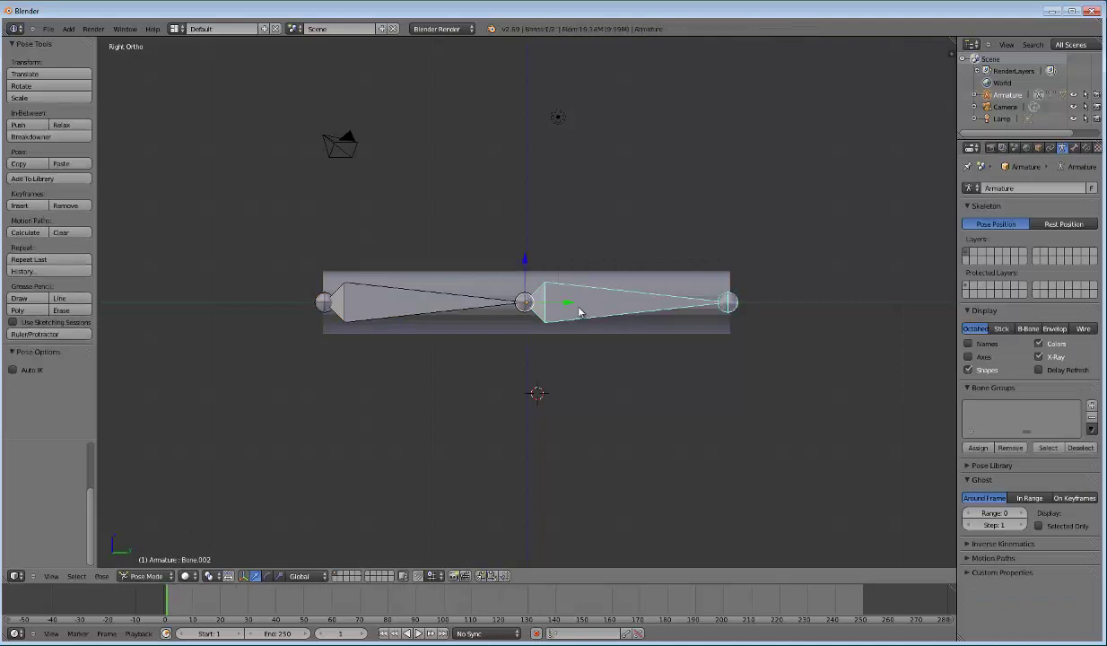
key(r)
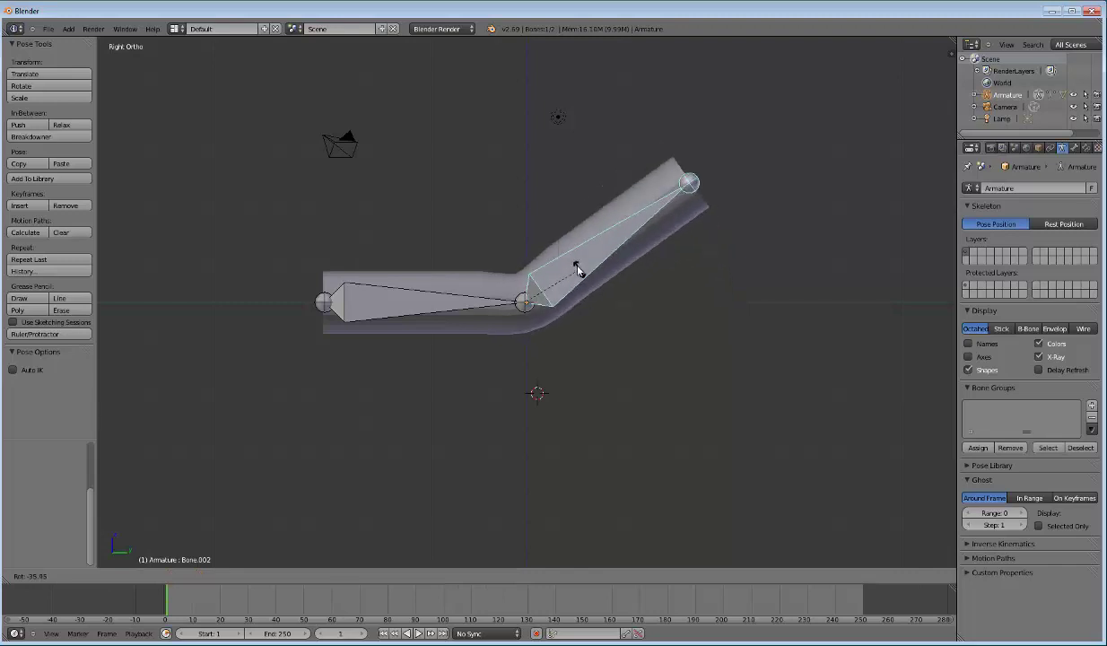
click(575, 261)
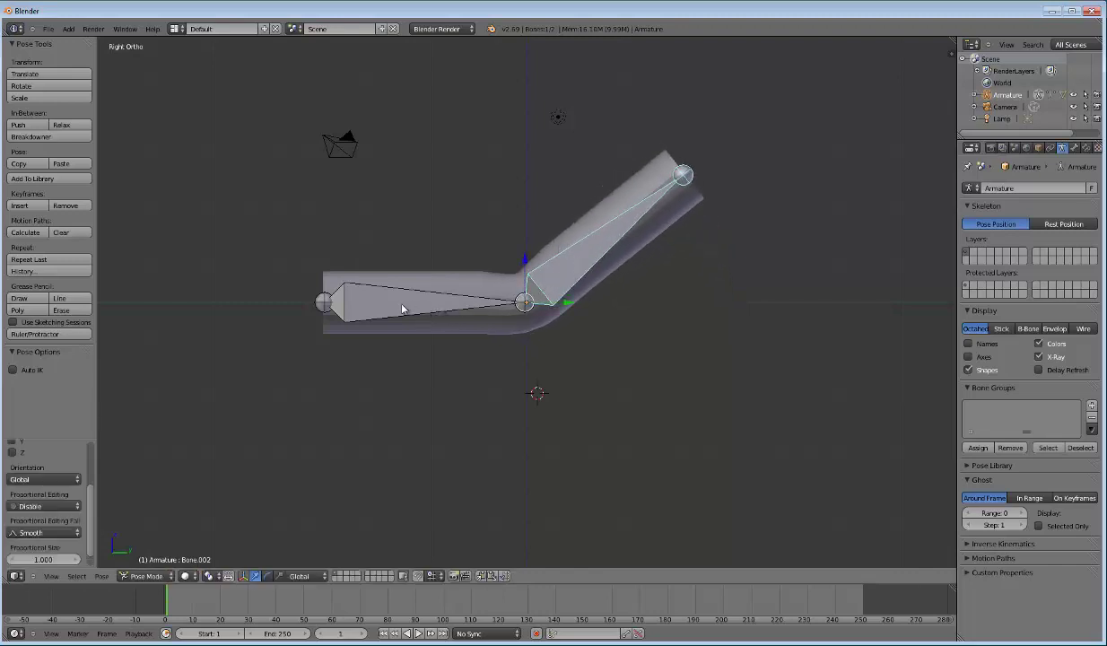
Step: Rotate the first bone nearly level and bend Bone.002 downward
right_click(401, 308)
key(r)
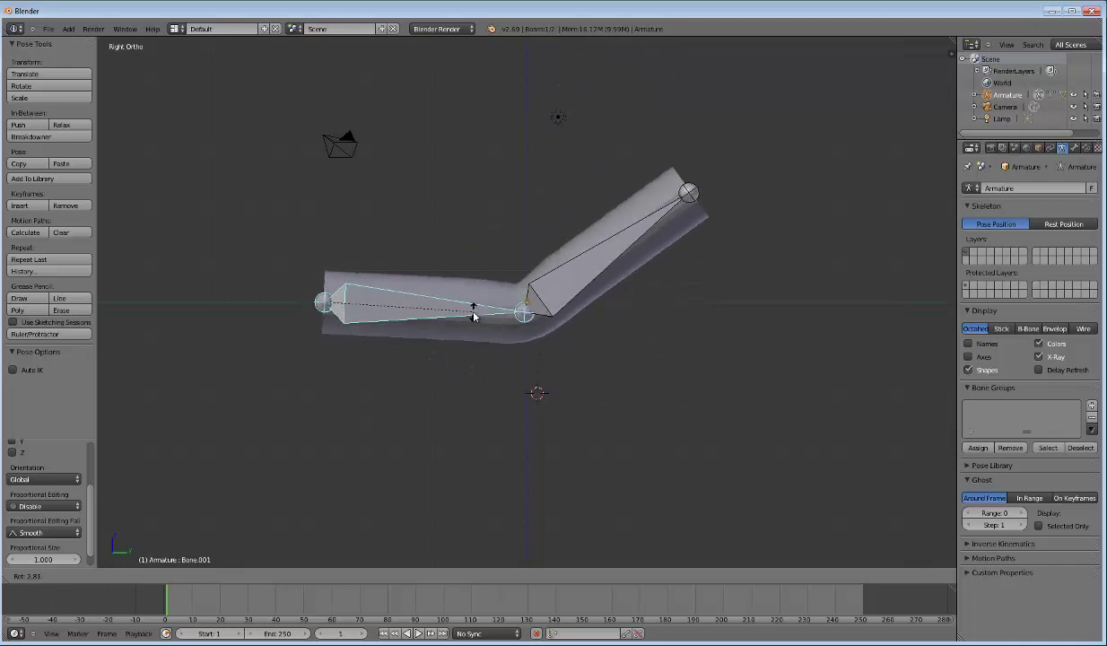
click(369, 334)
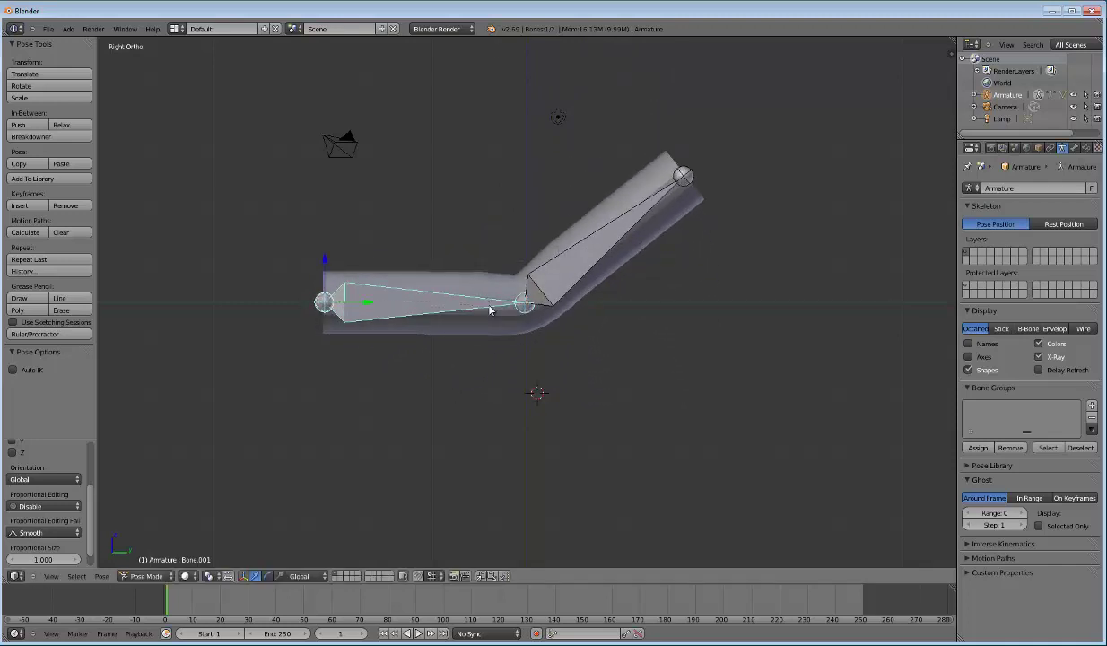
right_click(574, 282)
key(r)
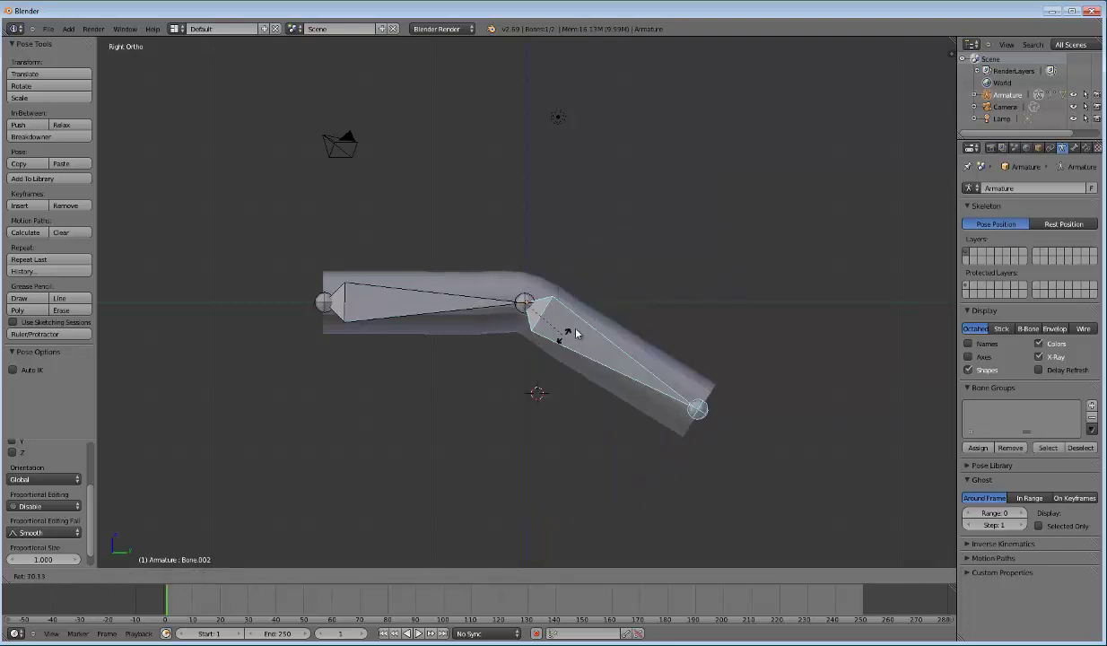
click(567, 328)
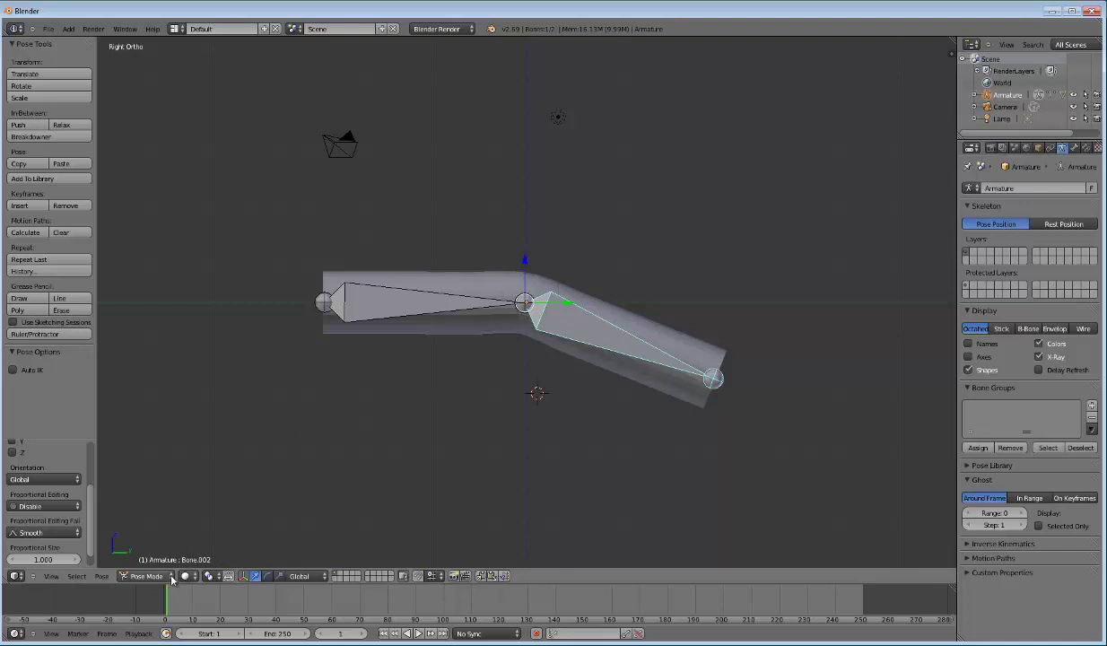
Step: In Edit Mode, subdivide Bone.002 into two bones
click(166, 575)
click(148, 551)
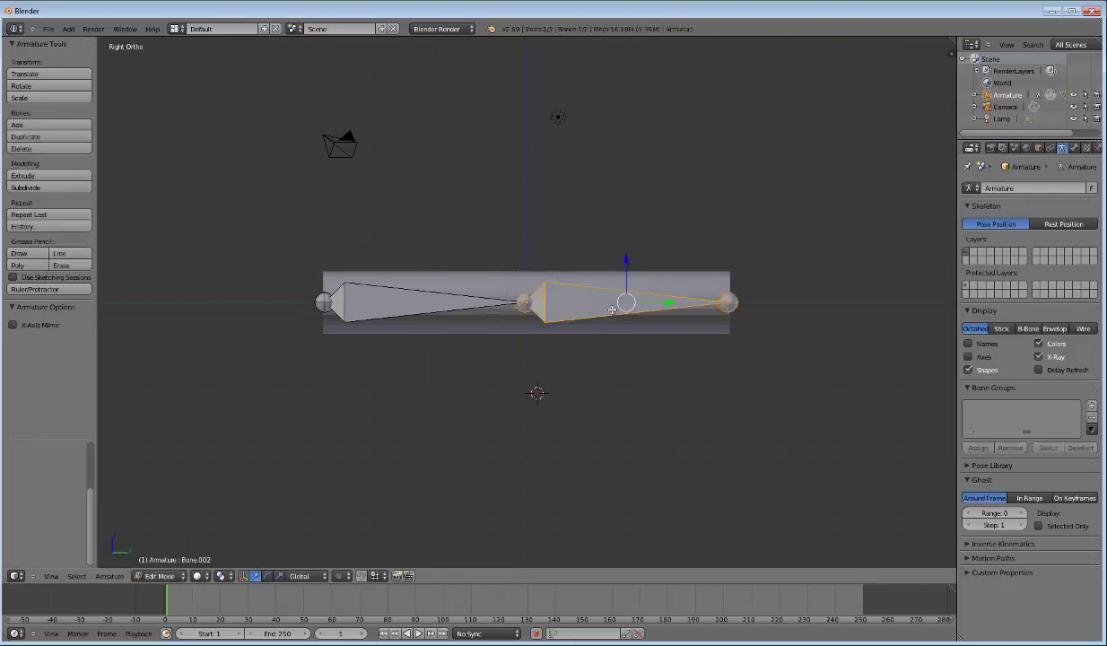
key(w)
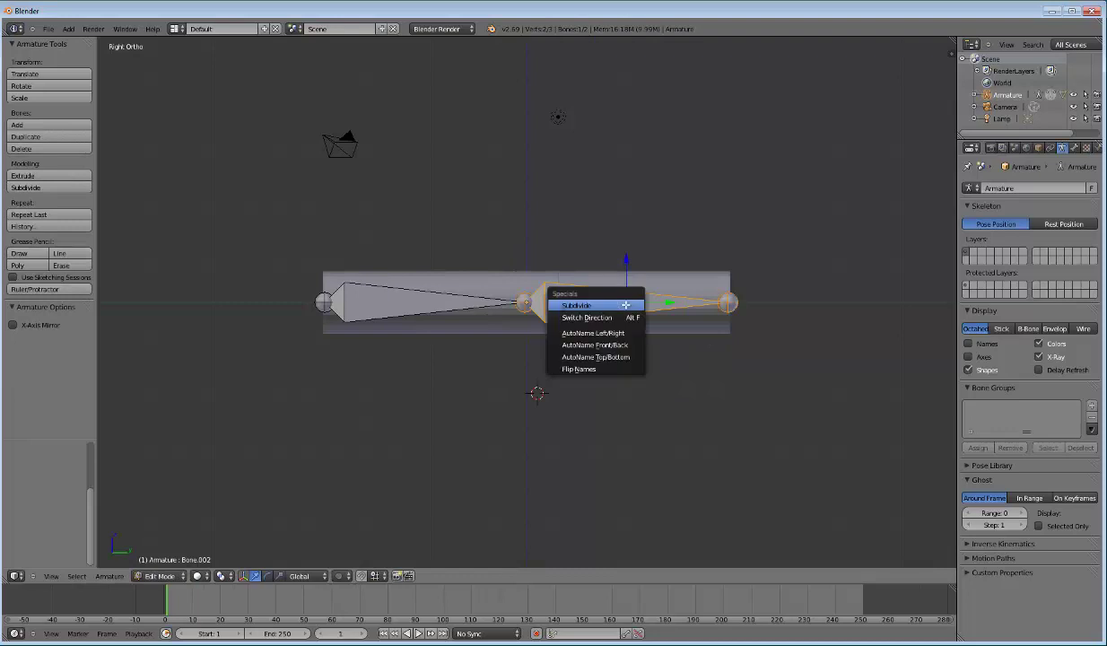
click(543, 298)
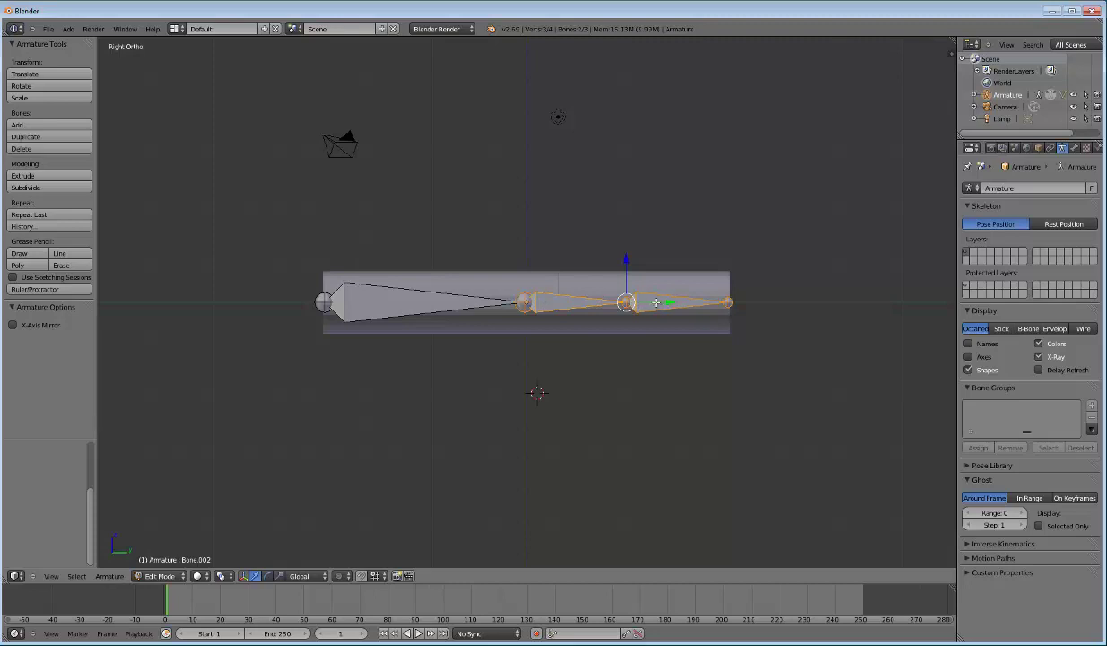
Step: Slide the new middle joint along Y, then return to Object Mode
right_click(626, 302)
key(g)
key(y)
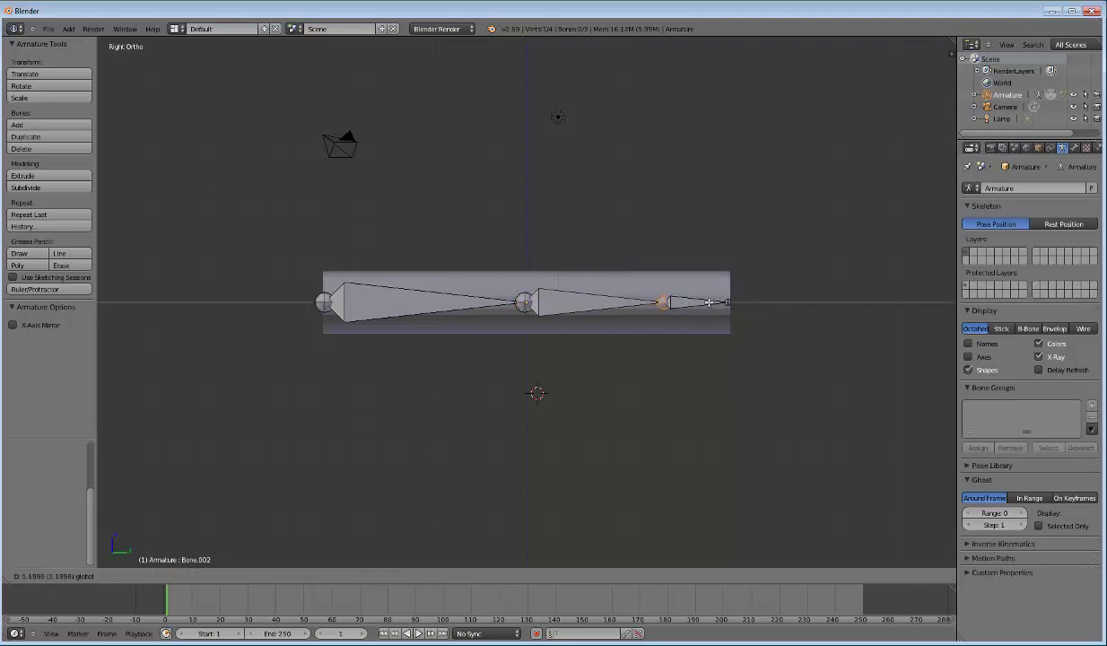
click(722, 303)
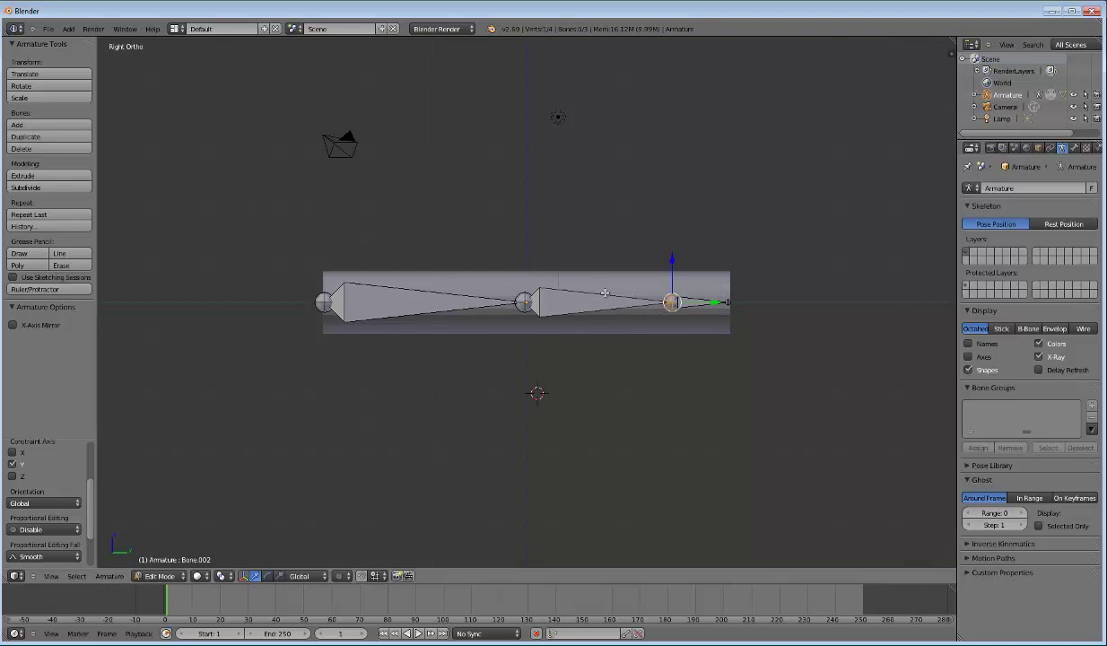
click(157, 576)
click(173, 560)
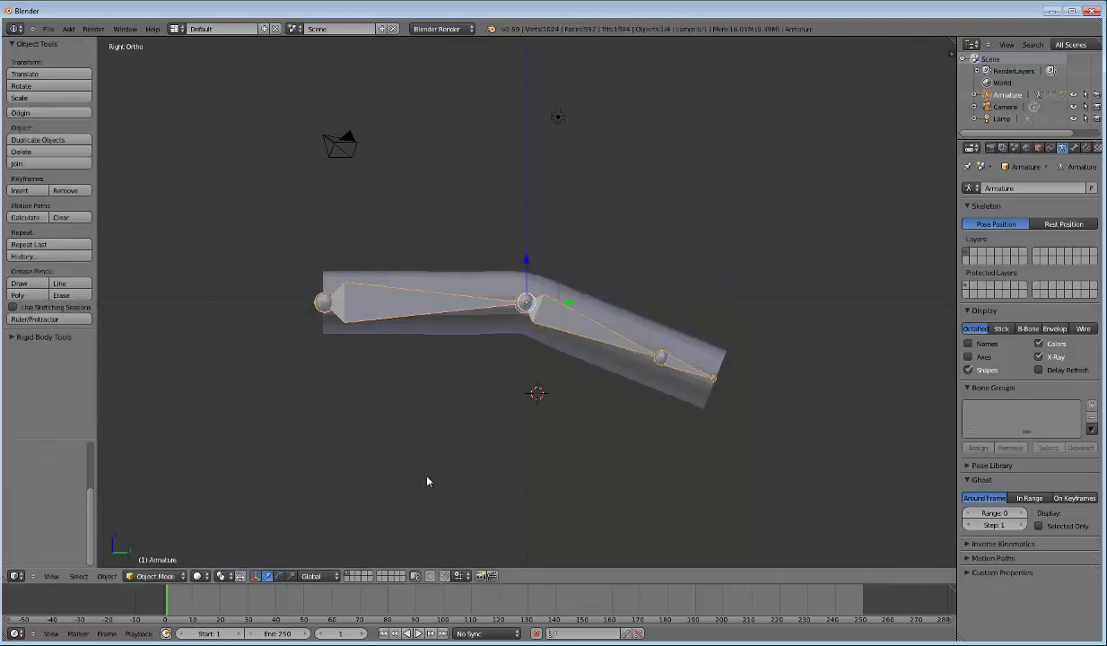
Step: Parent the Cylinder to the Armature With Automatic Weights, check for the Bone.003 vertex group, and reselect the armature
right_click(636, 334)
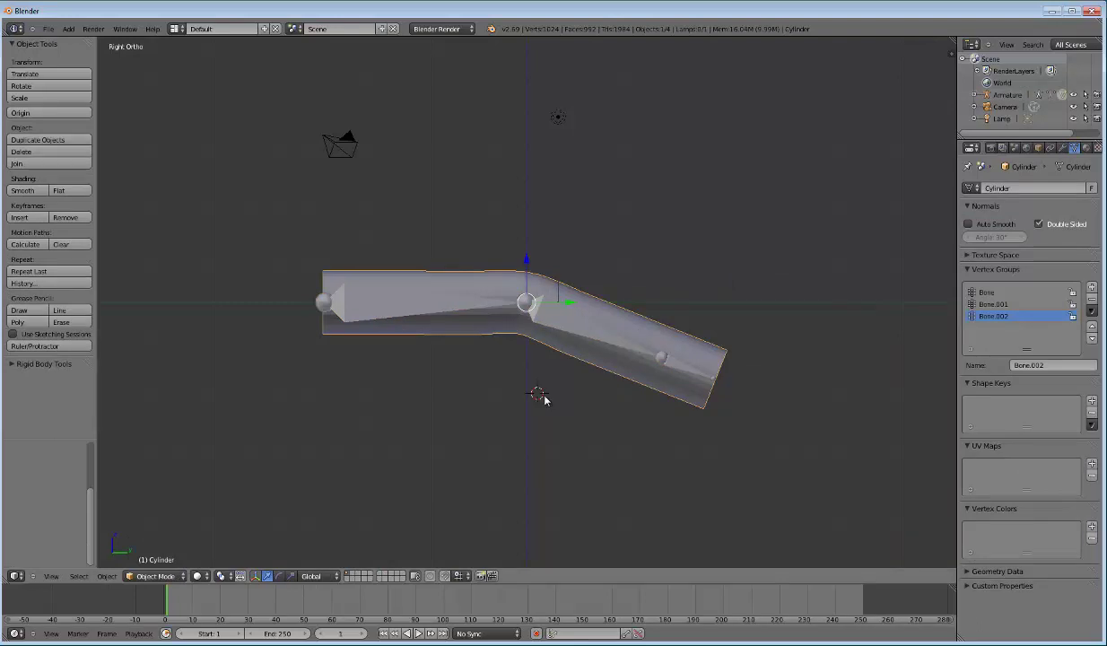
shift+right_click(592, 339)
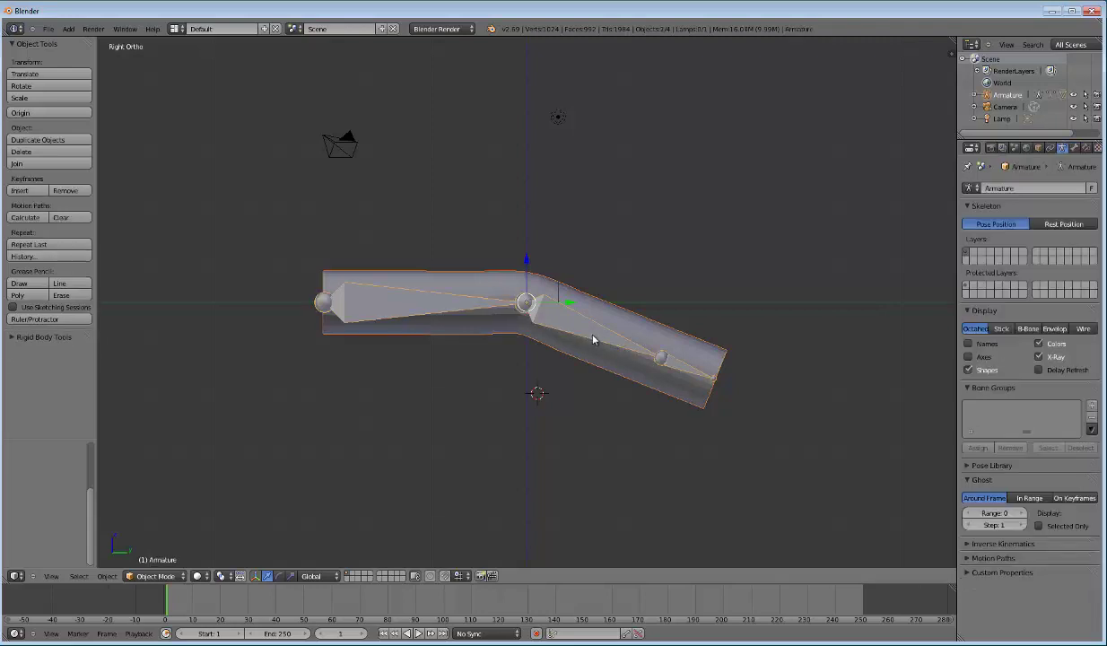
key(ctrl+p)
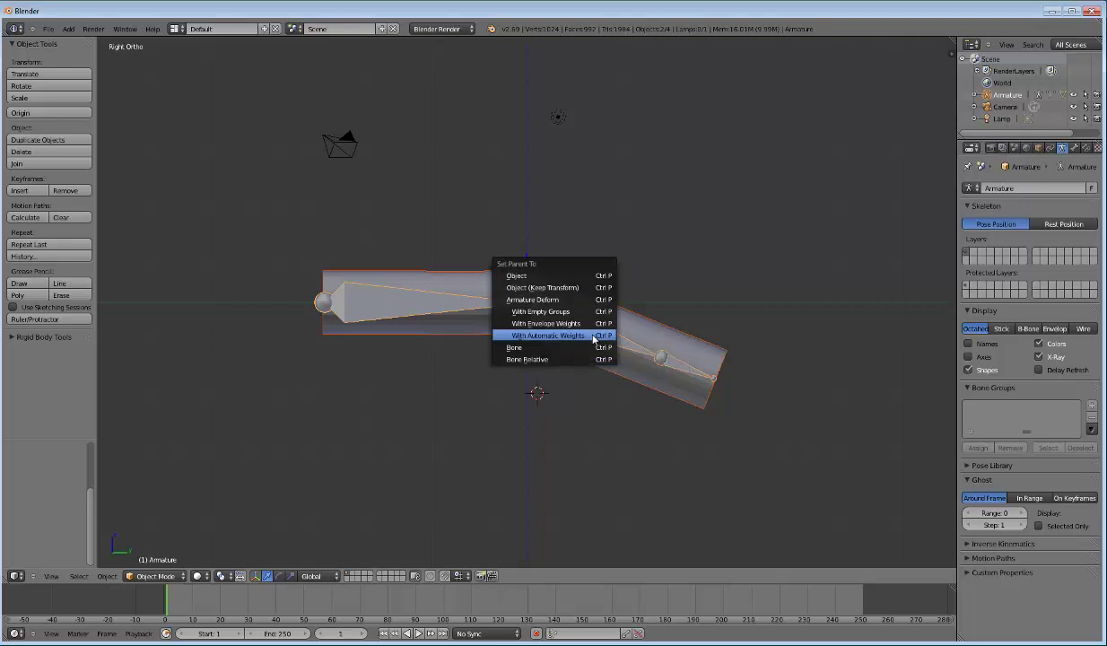
click(592, 339)
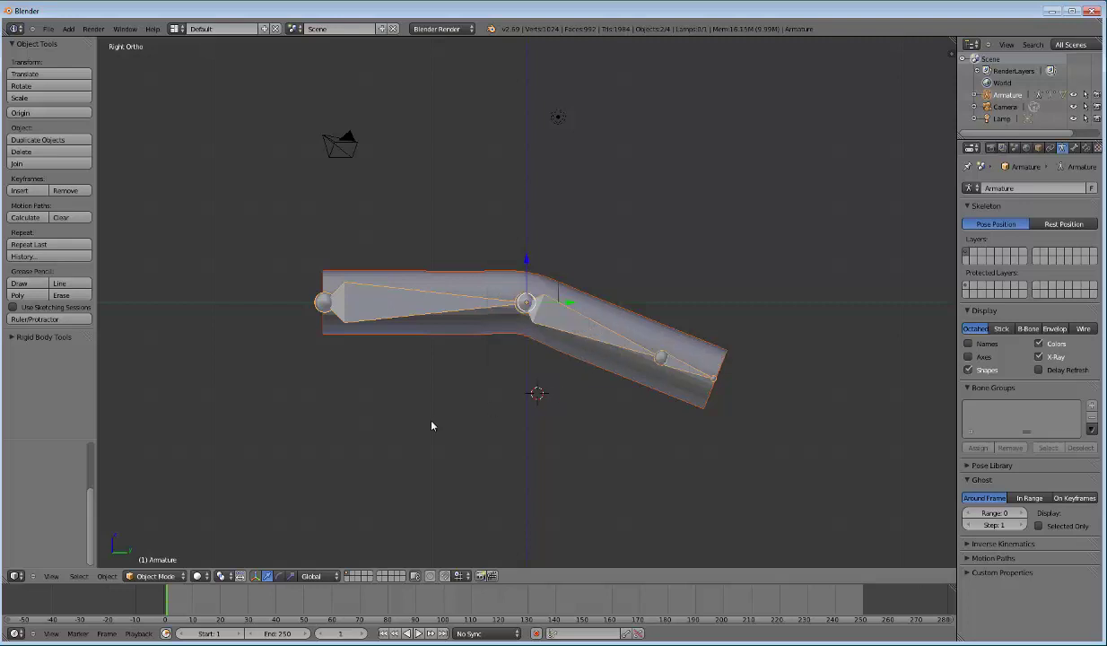
right_click(617, 322)
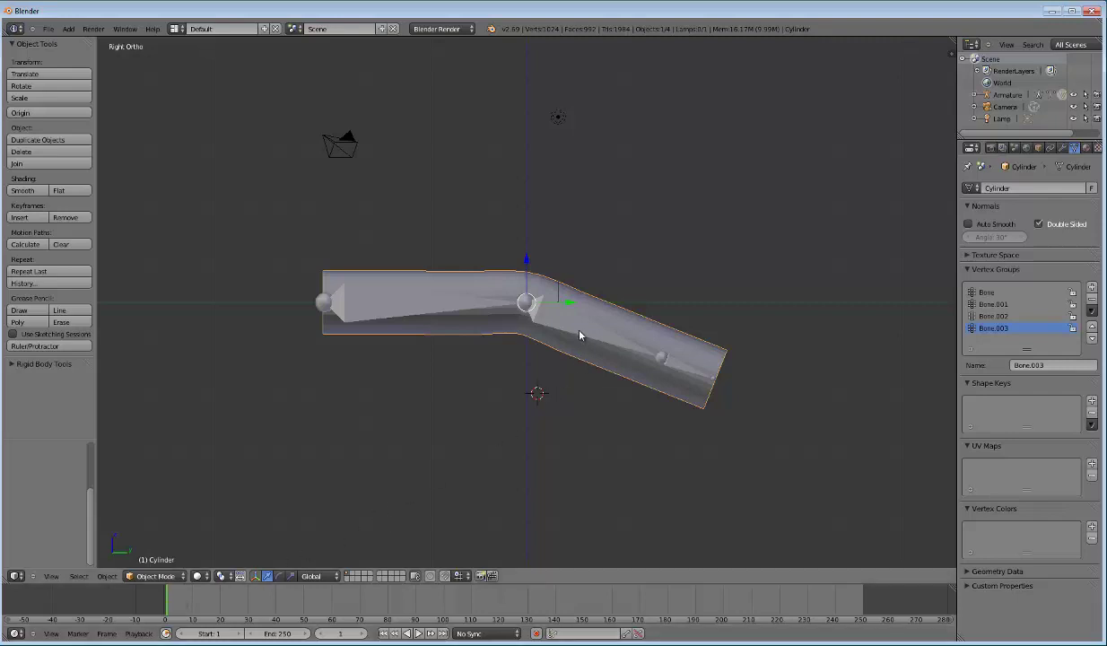
right_click(558, 317)
click(179, 577)
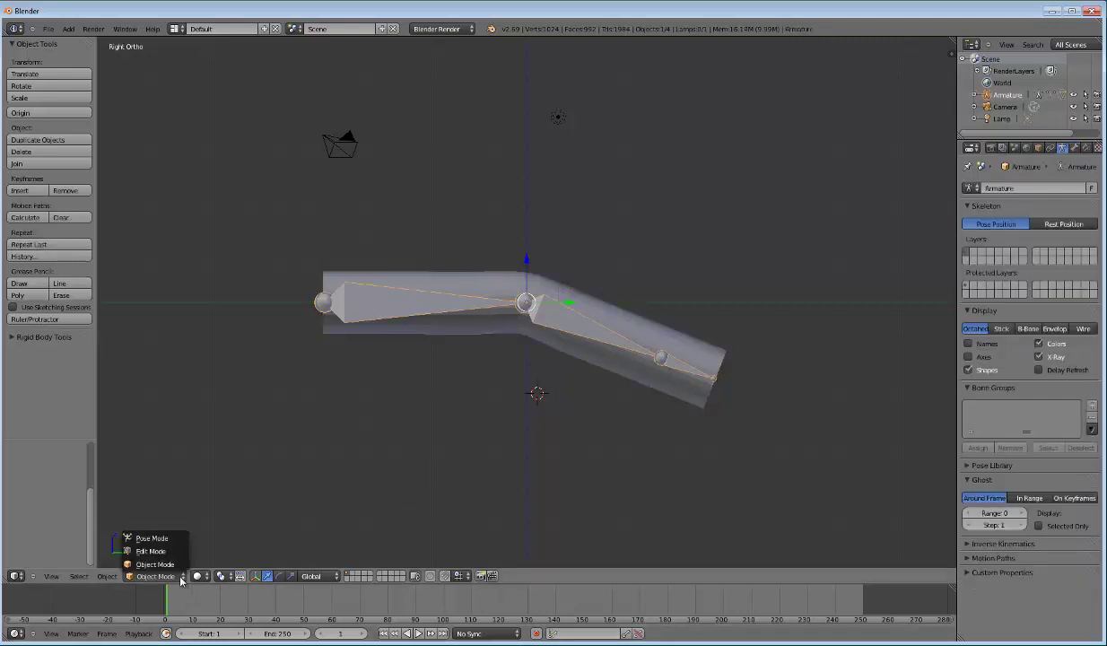
Step: In Pose Mode, raise the middle bone and rotate the tip bone Bone.003 to point right
click(151, 538)
right_click(587, 333)
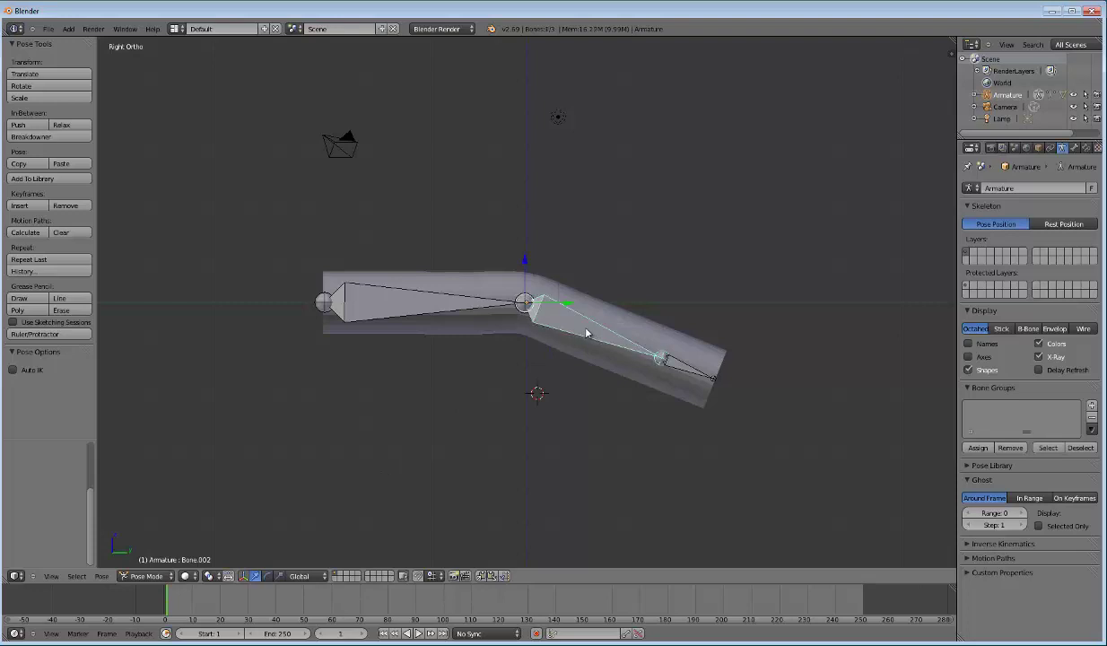
key(r)
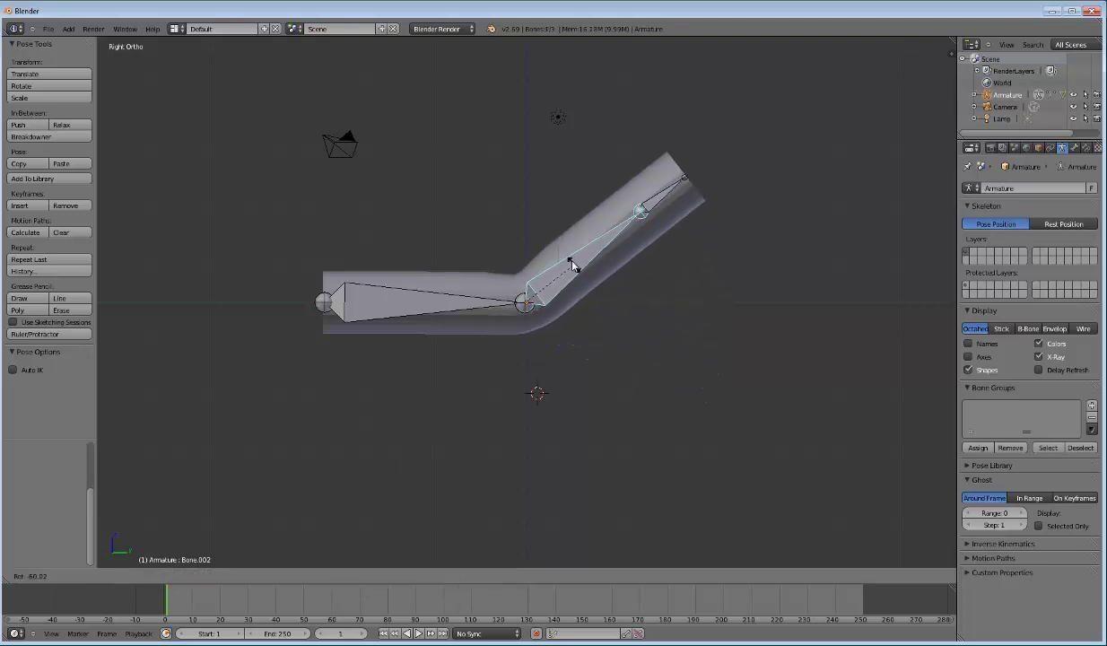
click(559, 262)
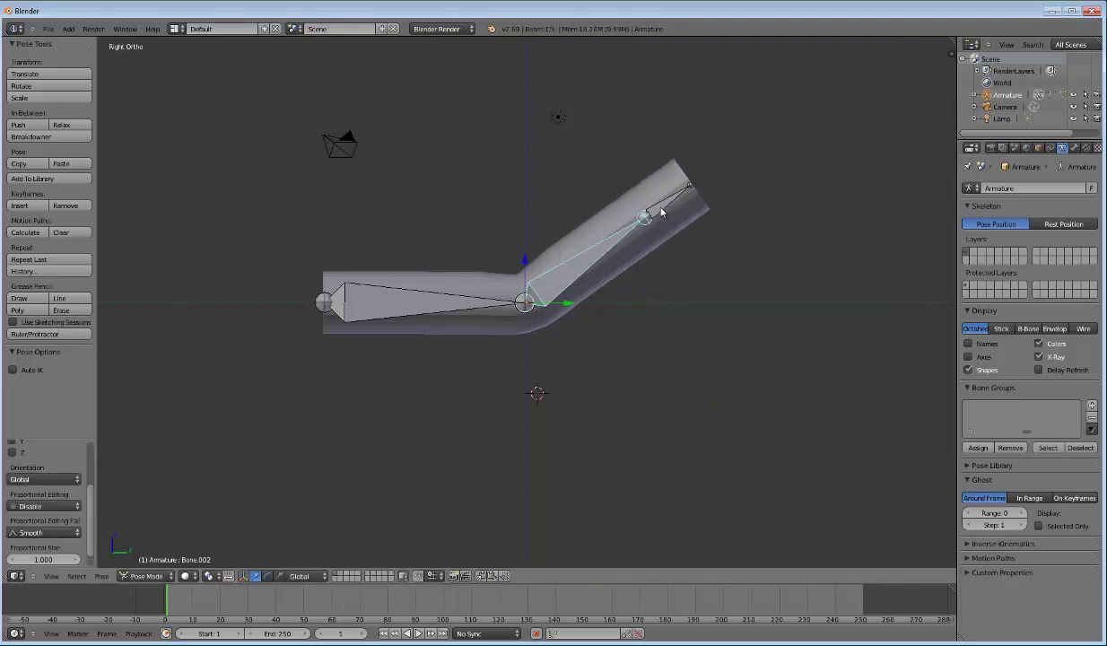
right_click(646, 214)
key(r)
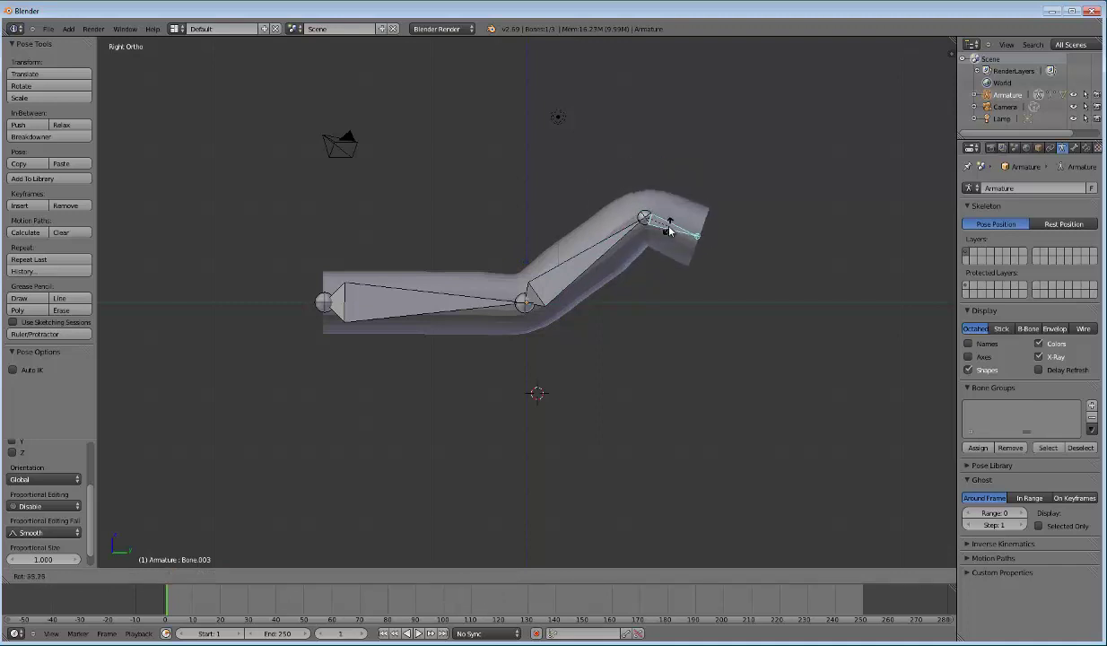
click(669, 234)
Step: Rotate Bone.002 around the global Z axis and orbit to inspect the limb's deformation
mouse_move(595, 265)
middle_down()
mouse_move(625, 285)
mouse_move(595, 301)
mouse_move(594, 335)
mouse_move(608, 341)
mouse_move(569, 302)
mouse_move(547, 346)
mouse_move(535, 332)
middle_up()
right_click(546, 276)
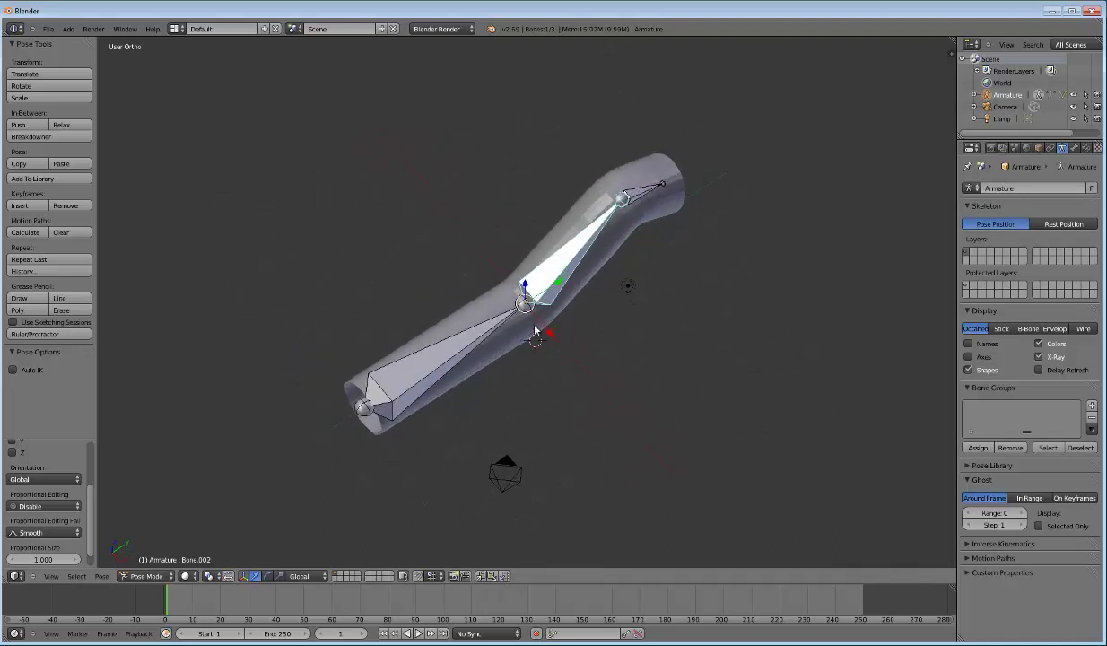
key(r)
key(z)
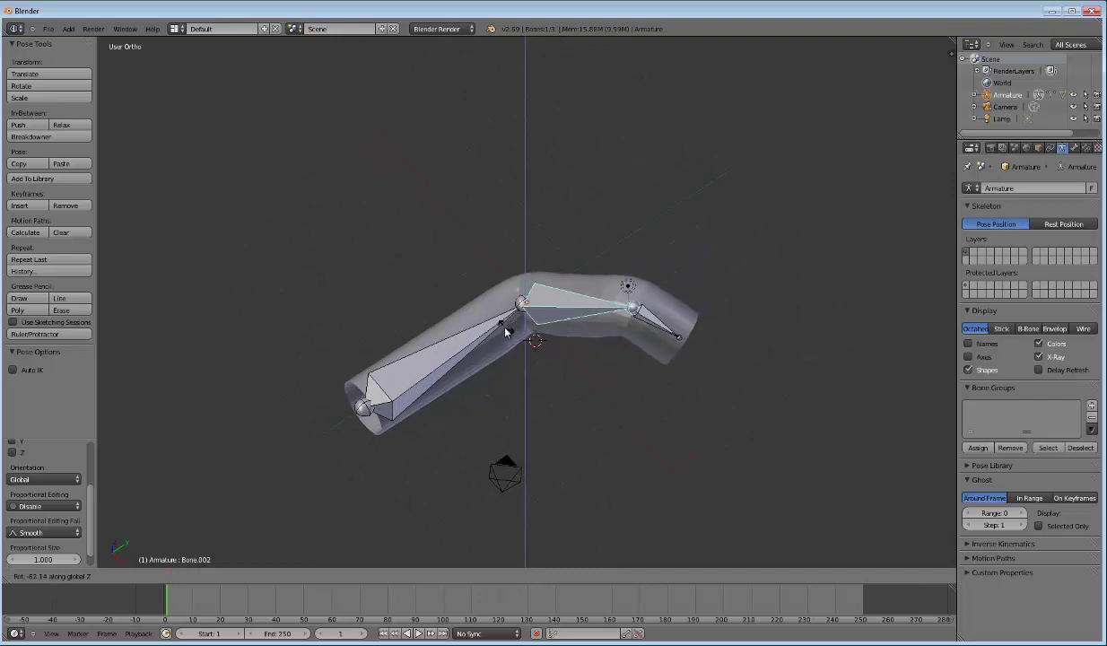
click(505, 331)
middle_drag(505, 332, 508, 271)
mouse_move(532, 221)
middle_down()
mouse_move(613, 299)
mouse_move(746, 286)
mouse_move(797, 252)
mouse_move(620, 284)
mouse_move(482, 271)
mouse_move(515, 321)
middle_up()
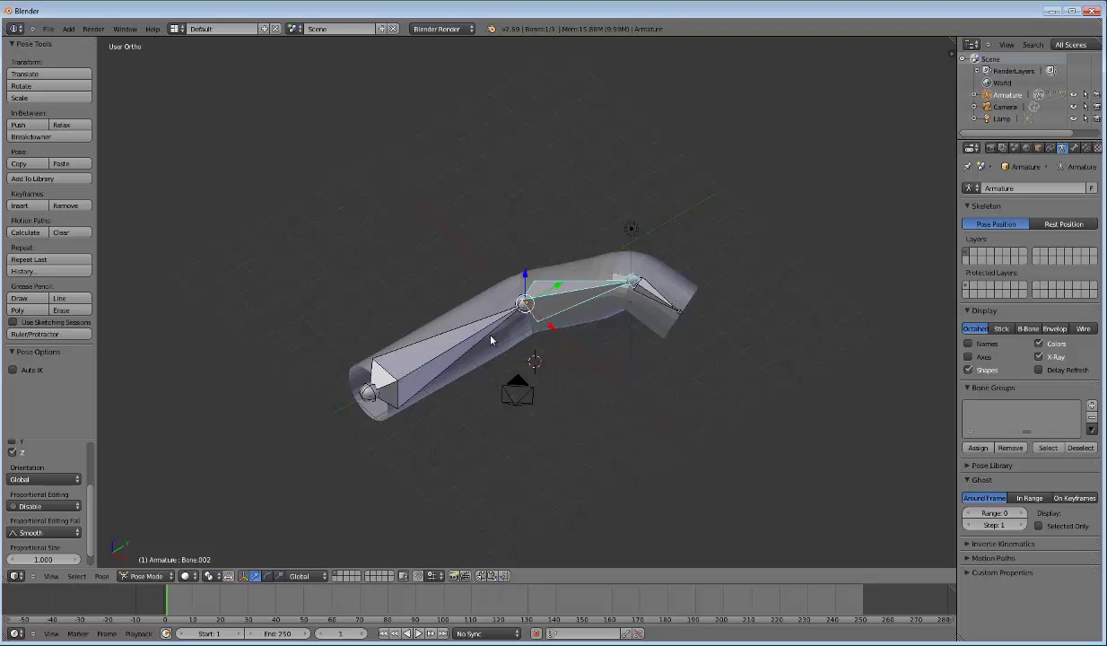
middle_drag(490, 340, 467, 344)
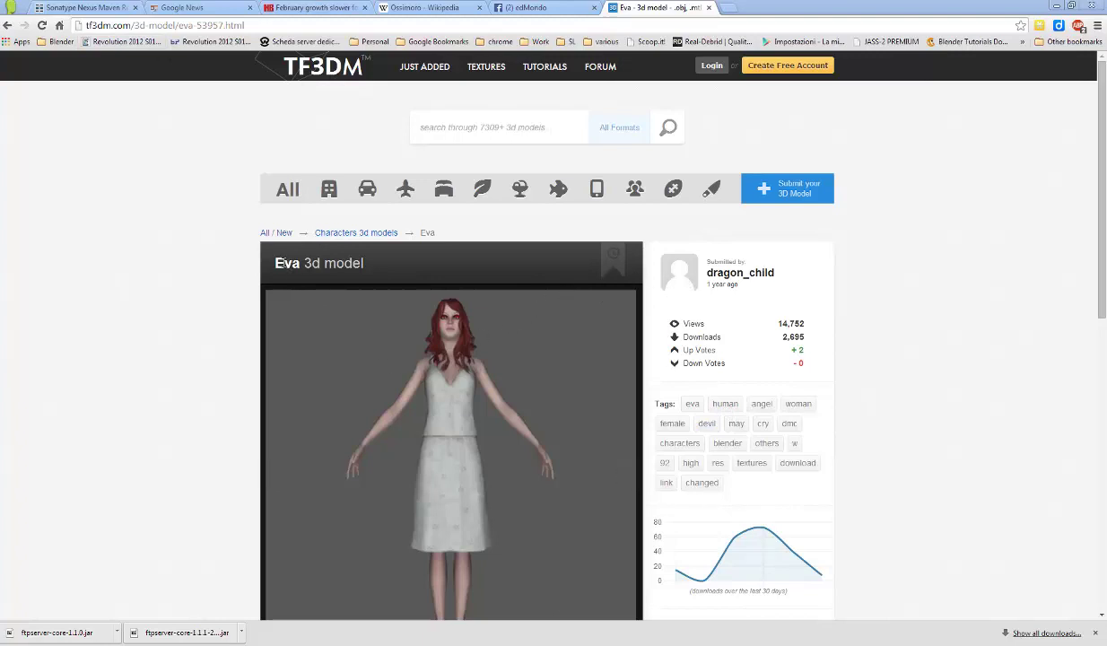
Step: Highlight 'Eva' in the page title, then follow the Download link below the model preview
drag(276, 263, 300, 263)
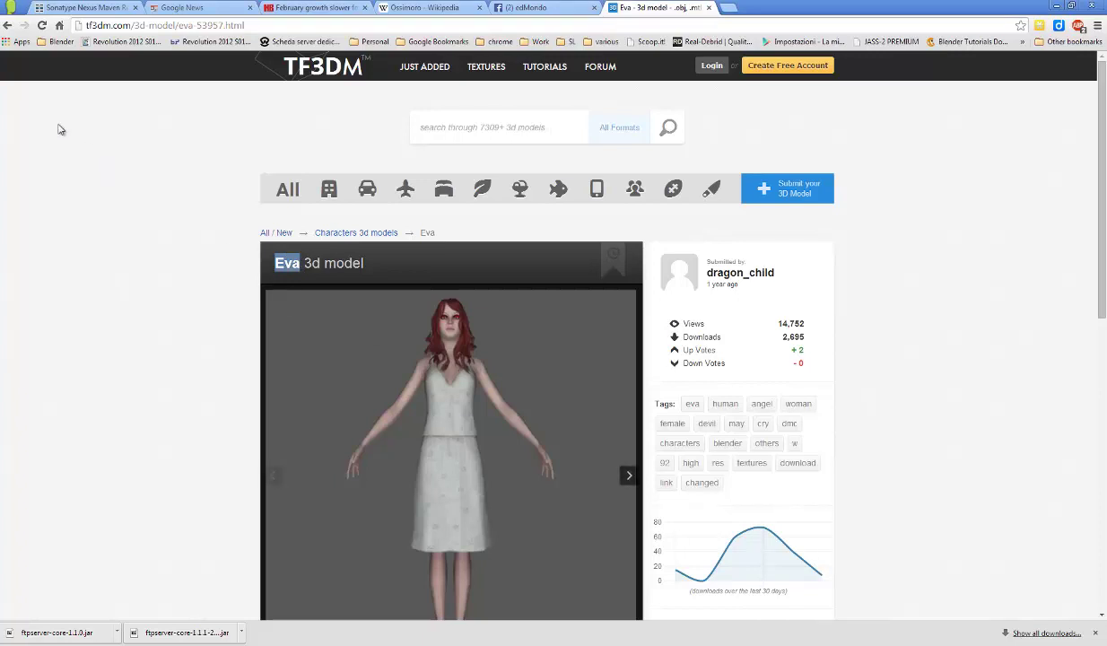
scroll(574, 422, down, 1)
scroll(577, 426, down, 1)
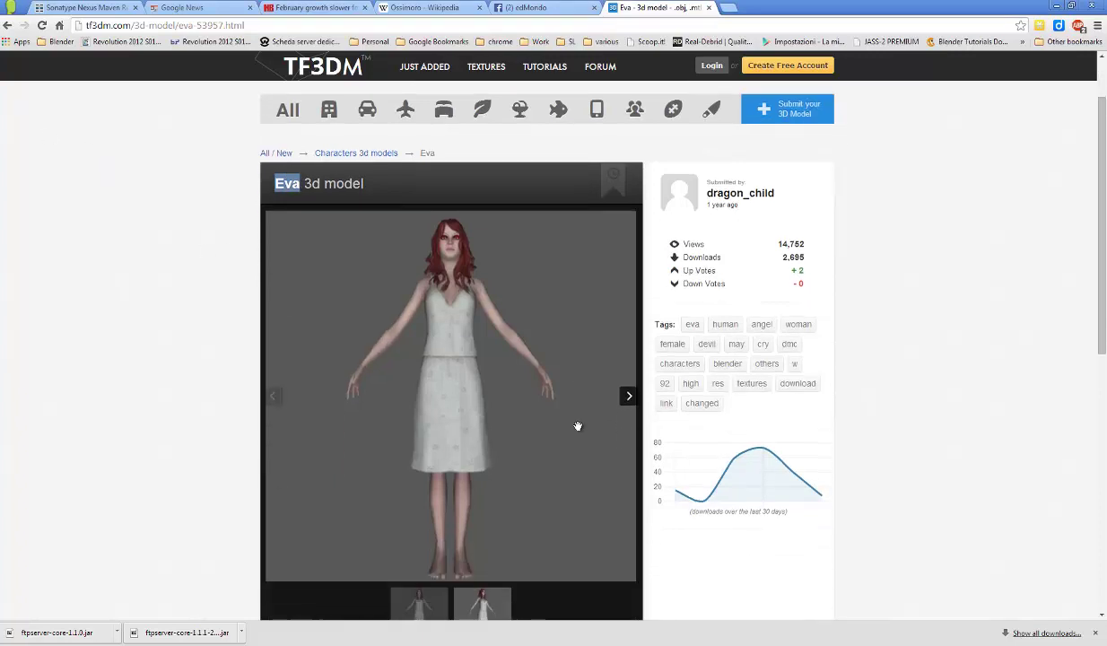
scroll(577, 426, down, 2)
scroll(576, 426, up, 2)
scroll(575, 425, down, 2)
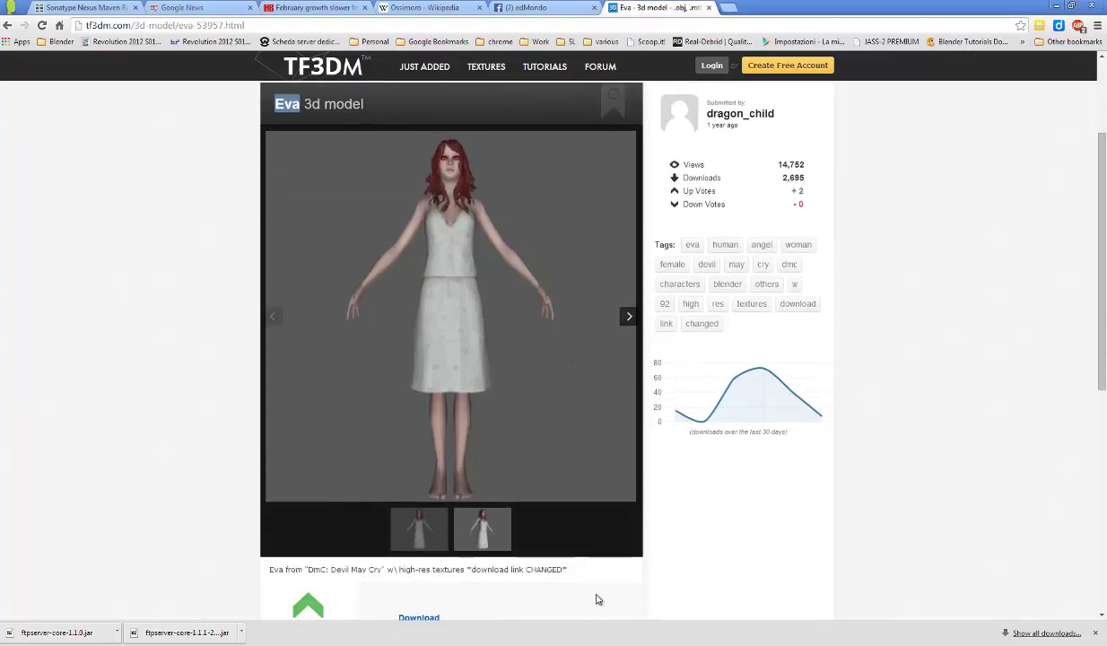
scroll(556, 579, down, 1)
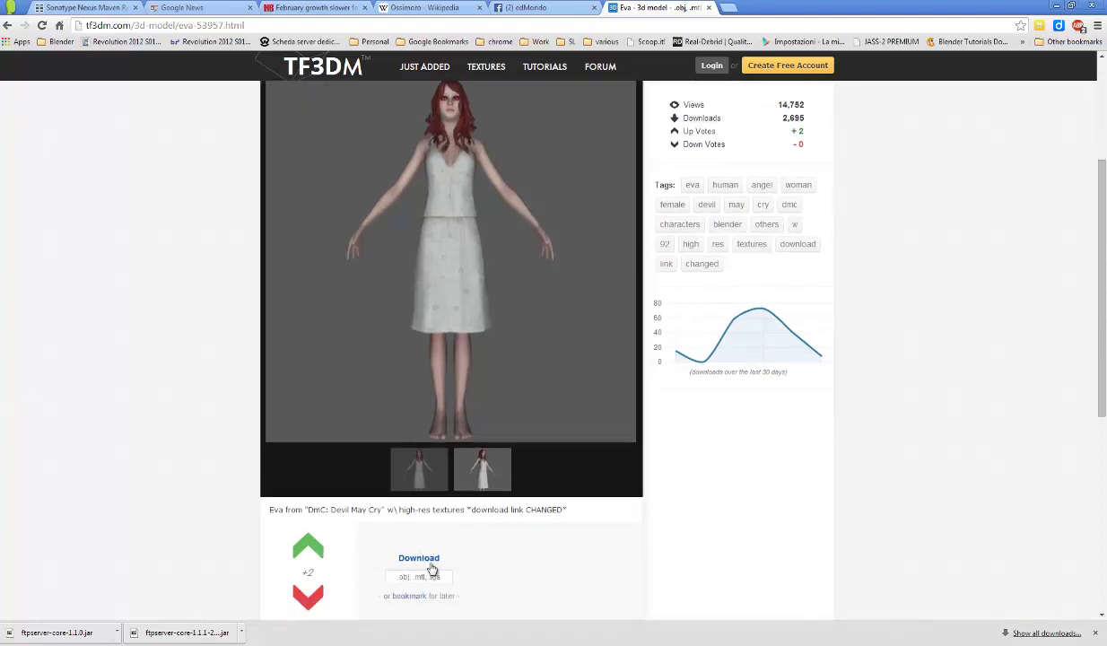
click(423, 560)
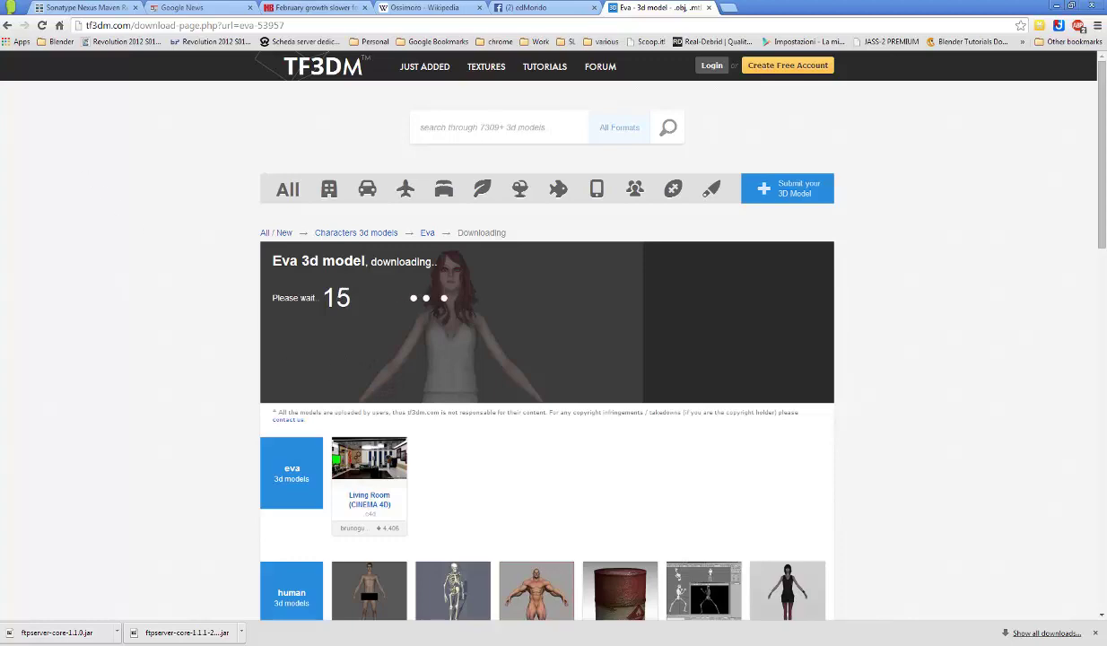
Step: Search the desktop for eva.obj and move the search window aside
key(ctrl+alt+e)
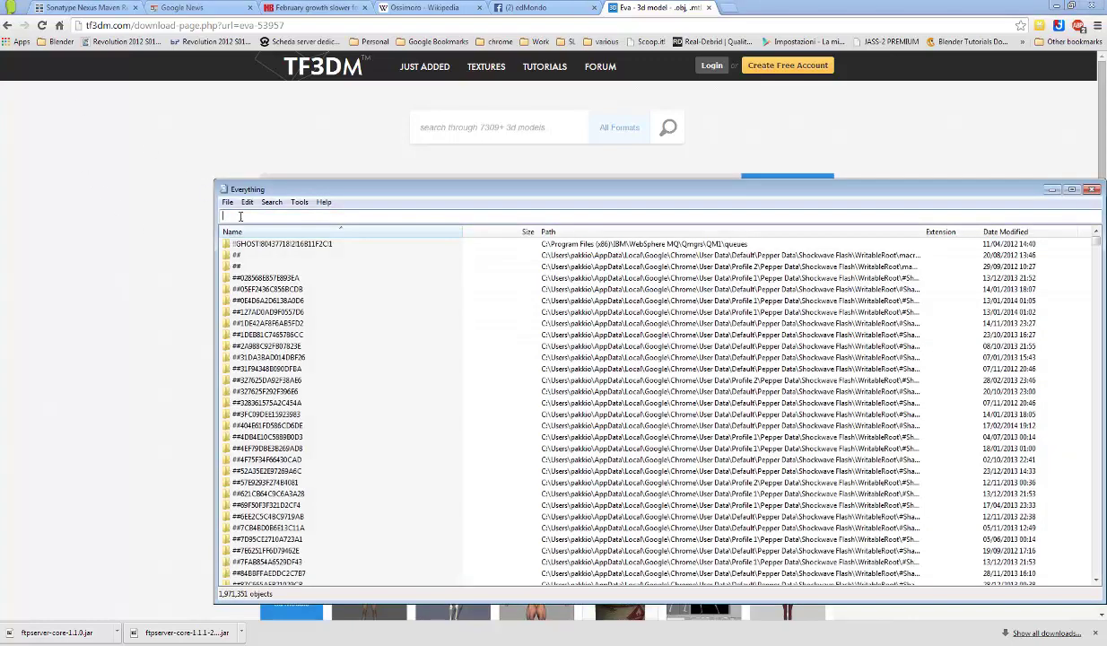
text(eva.obj)
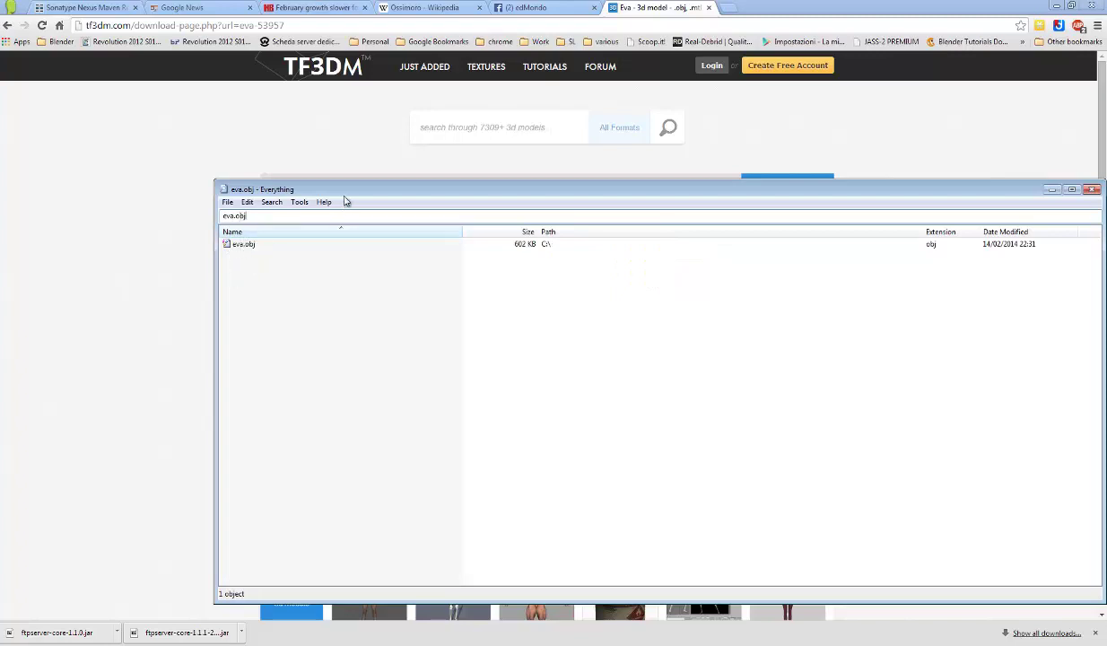
mouse_move(375, 192)
mouse_down()
mouse_move(463, 211)
mouse_move(338, 170)
mouse_up()
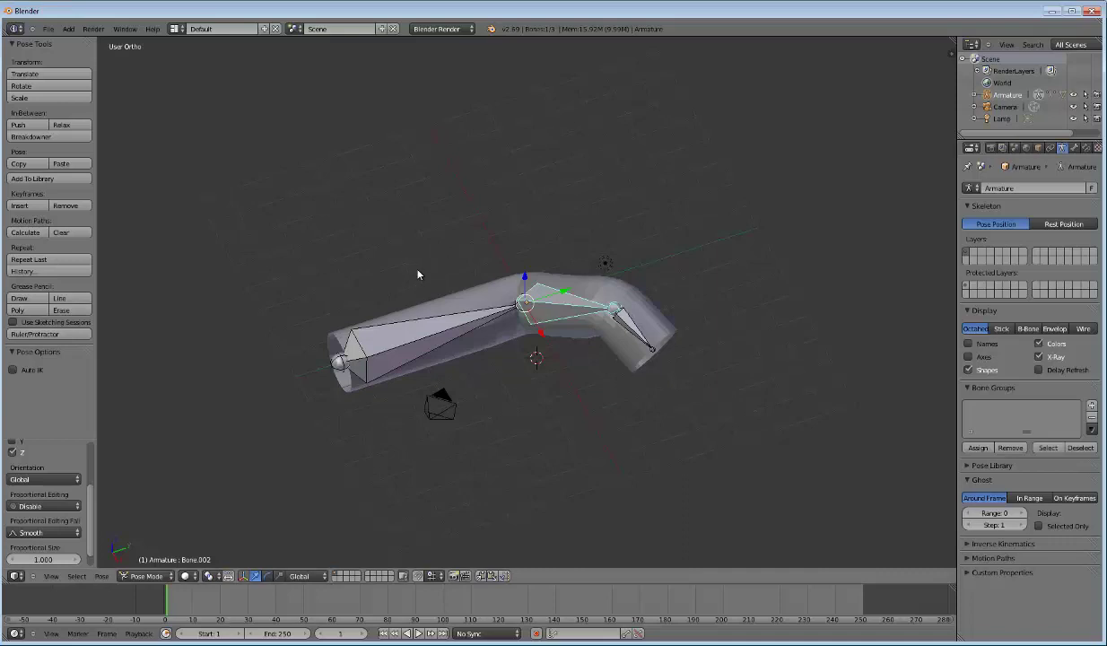
Step: Save the Eva archive download and open it in 7-Zip, entering the Eva folder
click(51, 31)
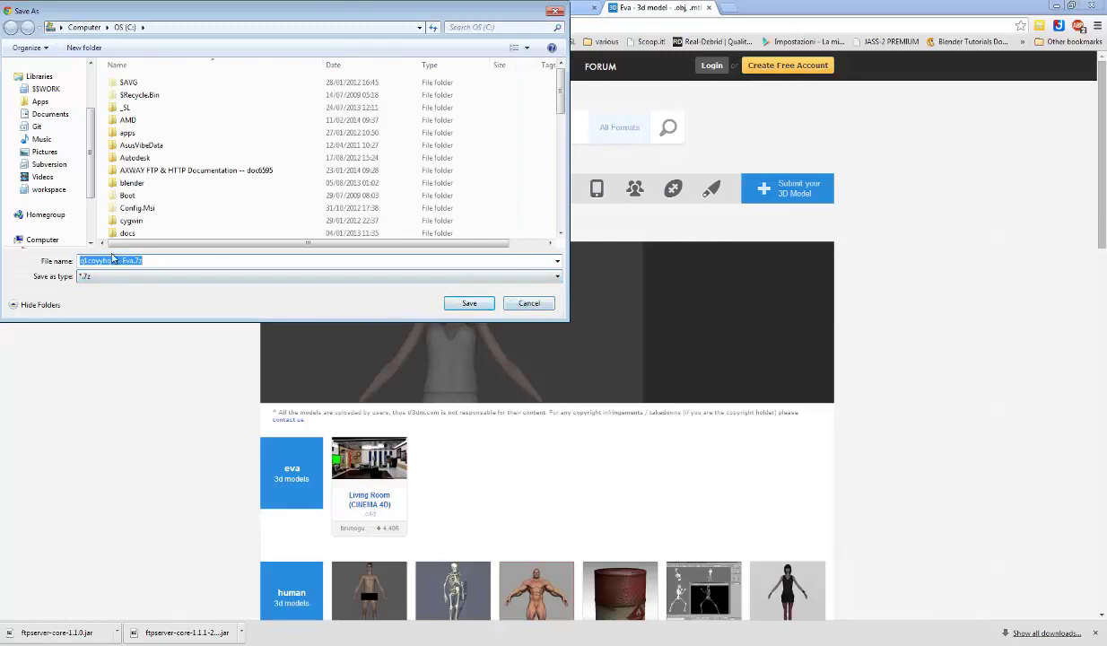
click(465, 304)
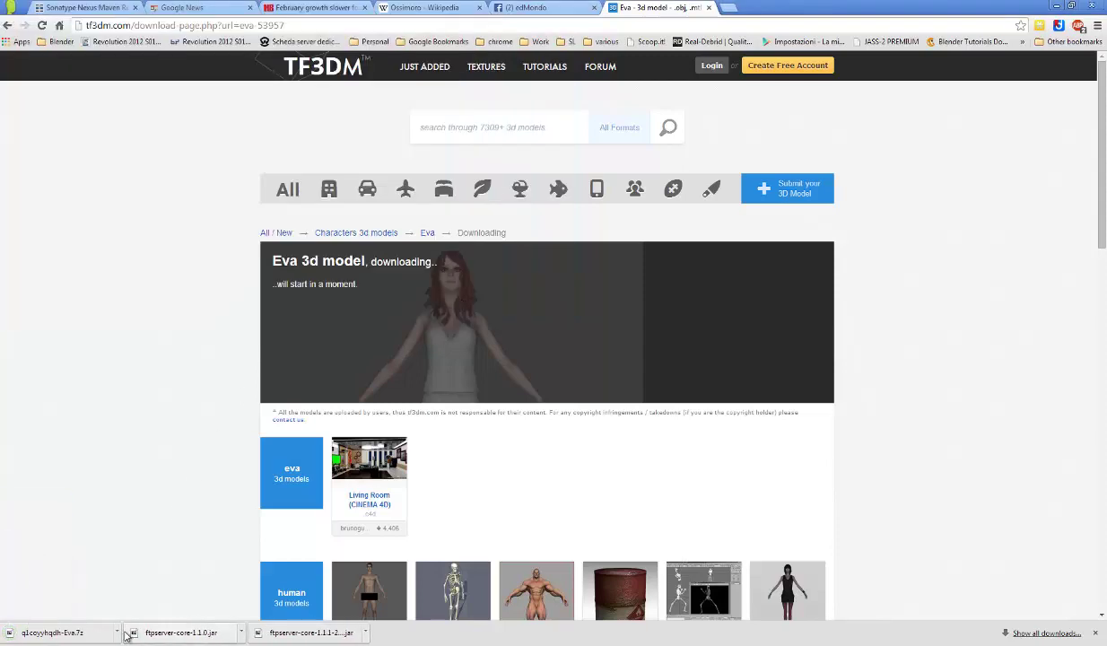
click(117, 632)
click(162, 559)
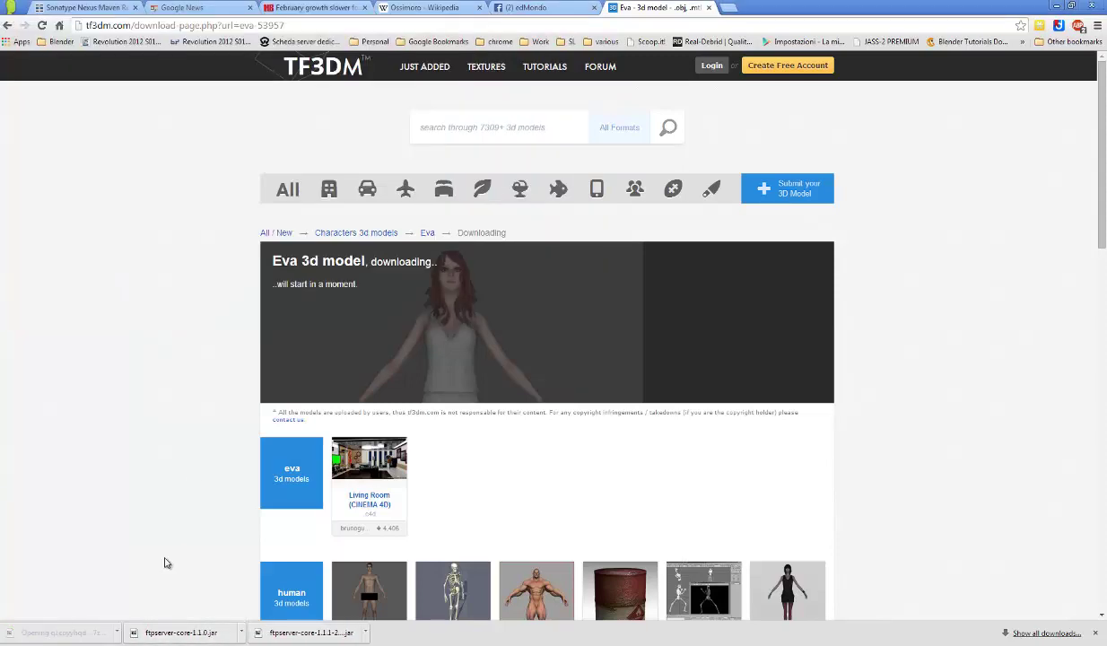
double_click(203, 255)
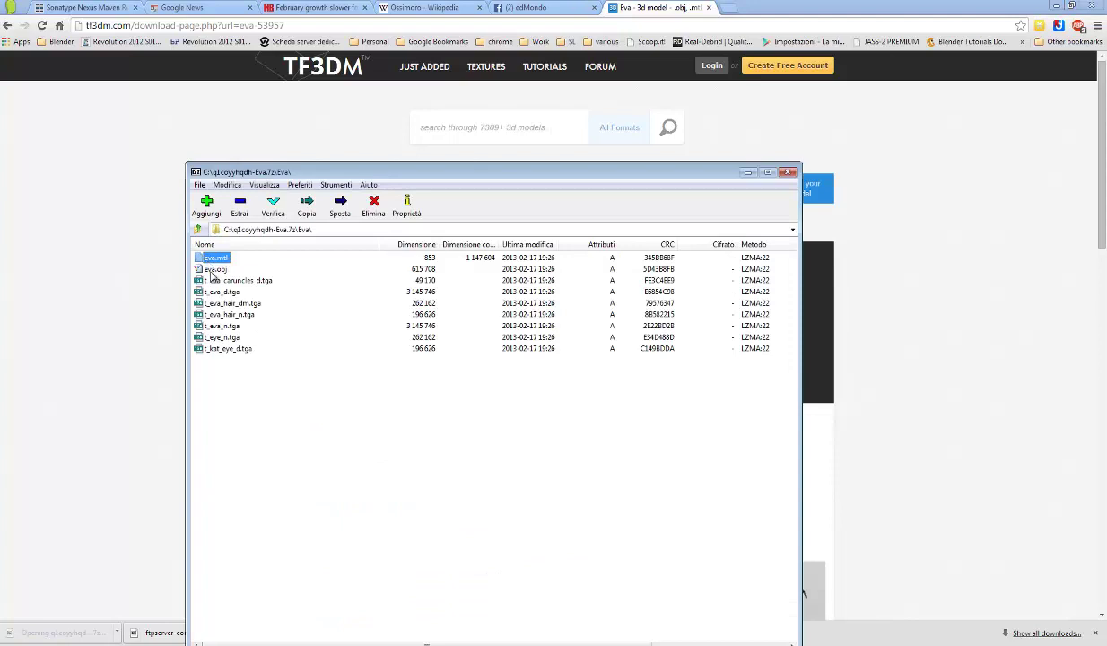
Step: Select eva.obj in the archive listing, then close the 7-Zip window
click(214, 270)
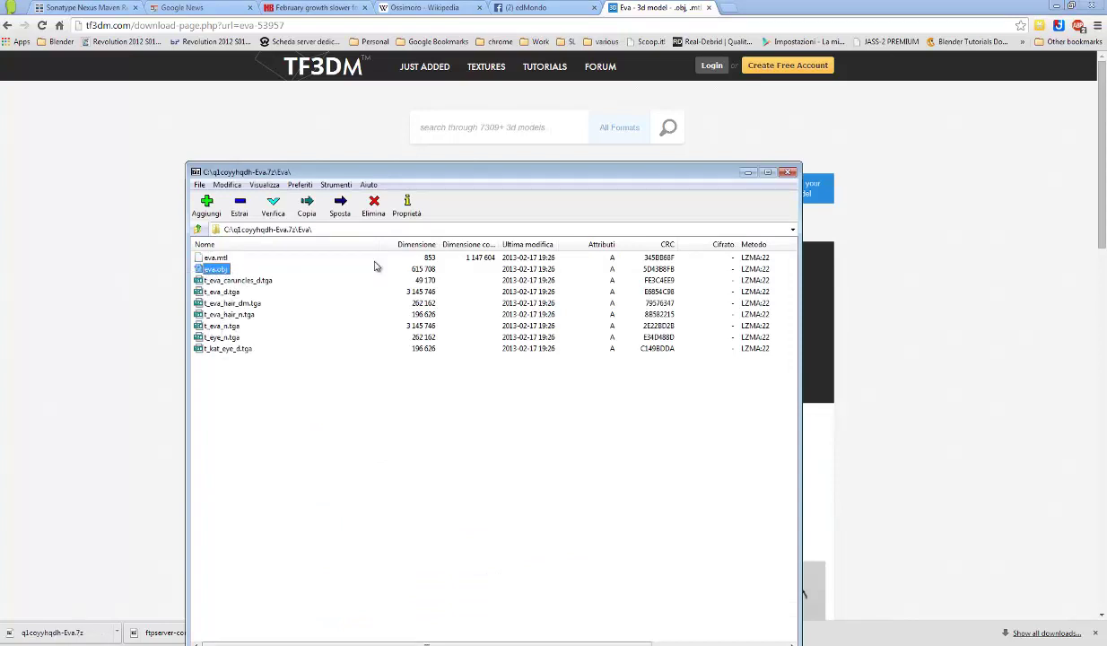
click(788, 172)
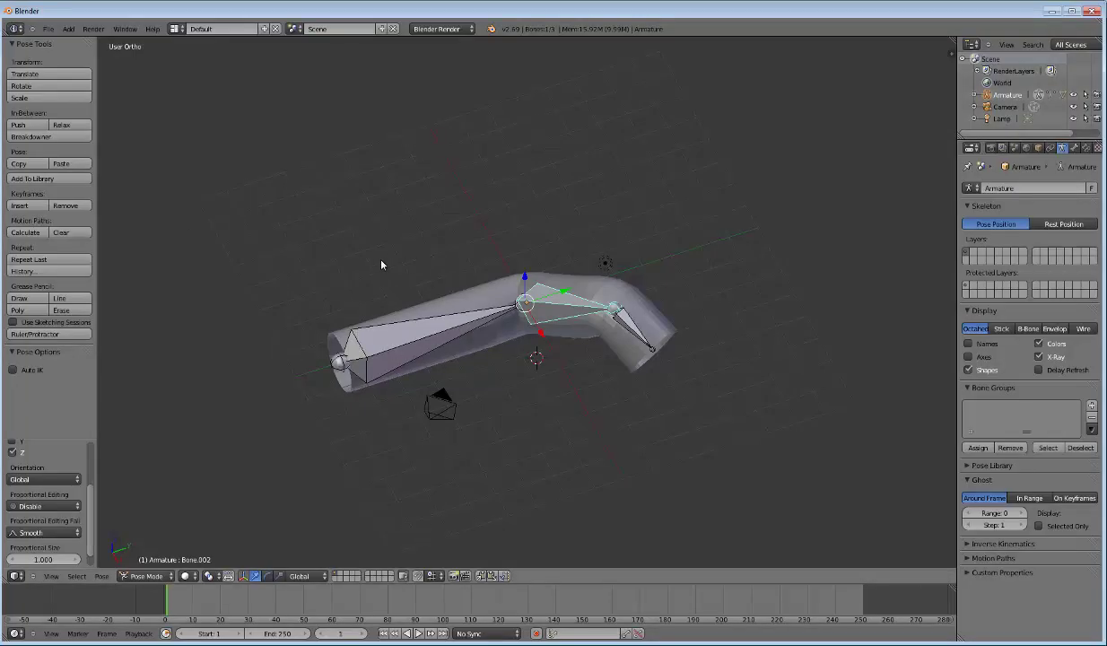
Step: Reload the Blender start-up file and confirm resetting the scene
click(48, 29)
click(57, 40)
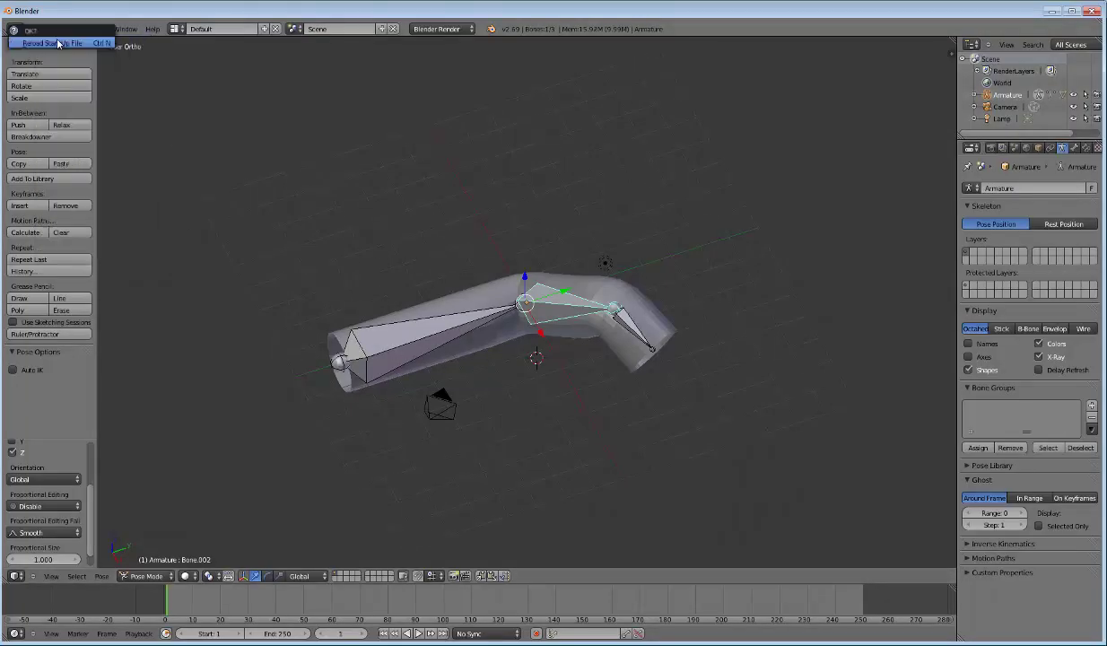
click(57, 43)
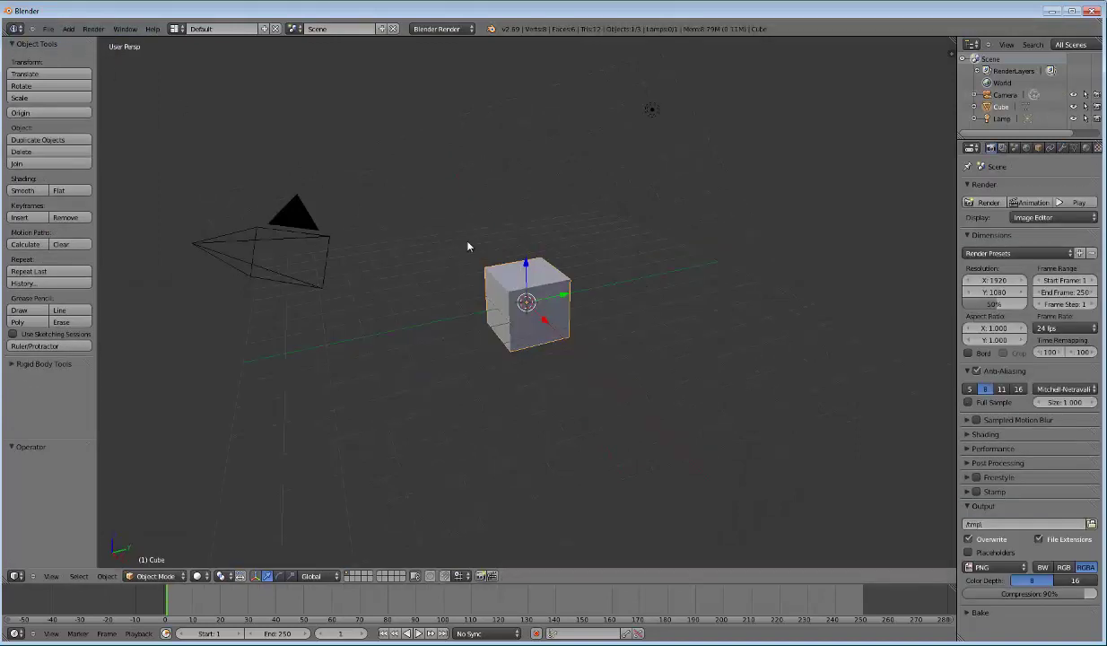
Step: Delete the default cube and bring up the Wavefront (.obj) import browser
key(Delete)
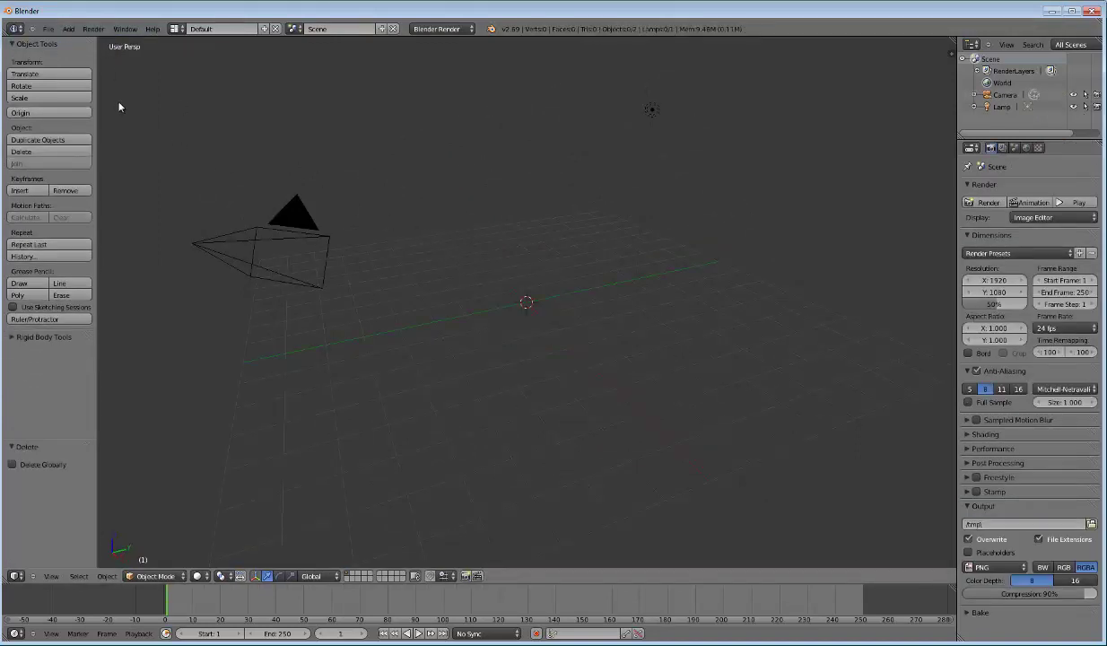
click(48, 29)
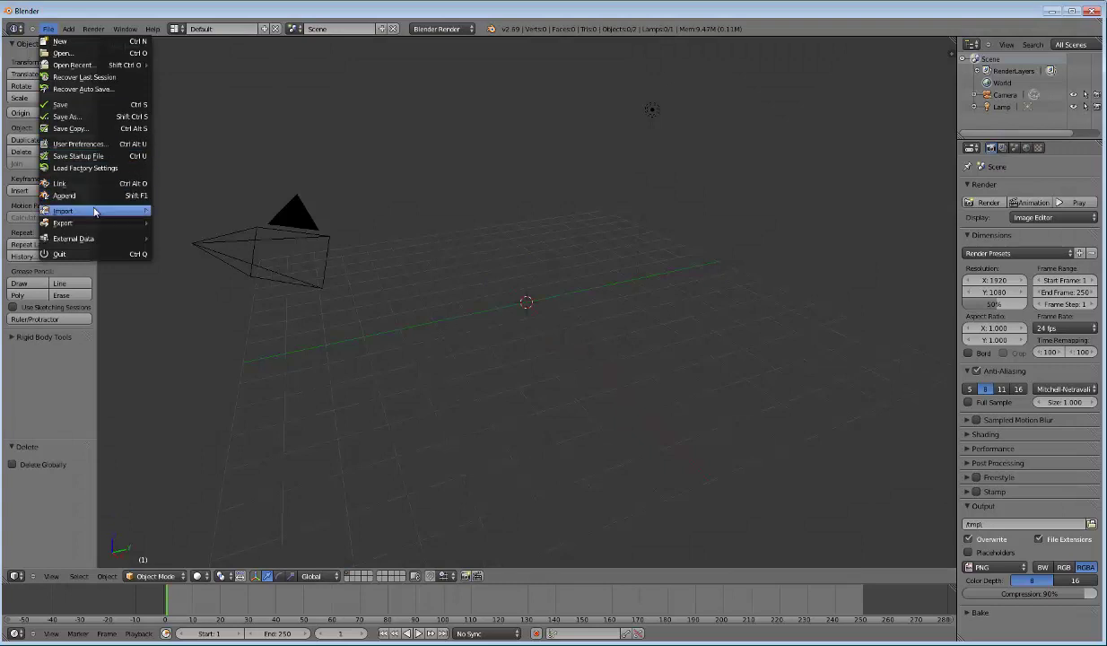
mouse_move(62, 211)
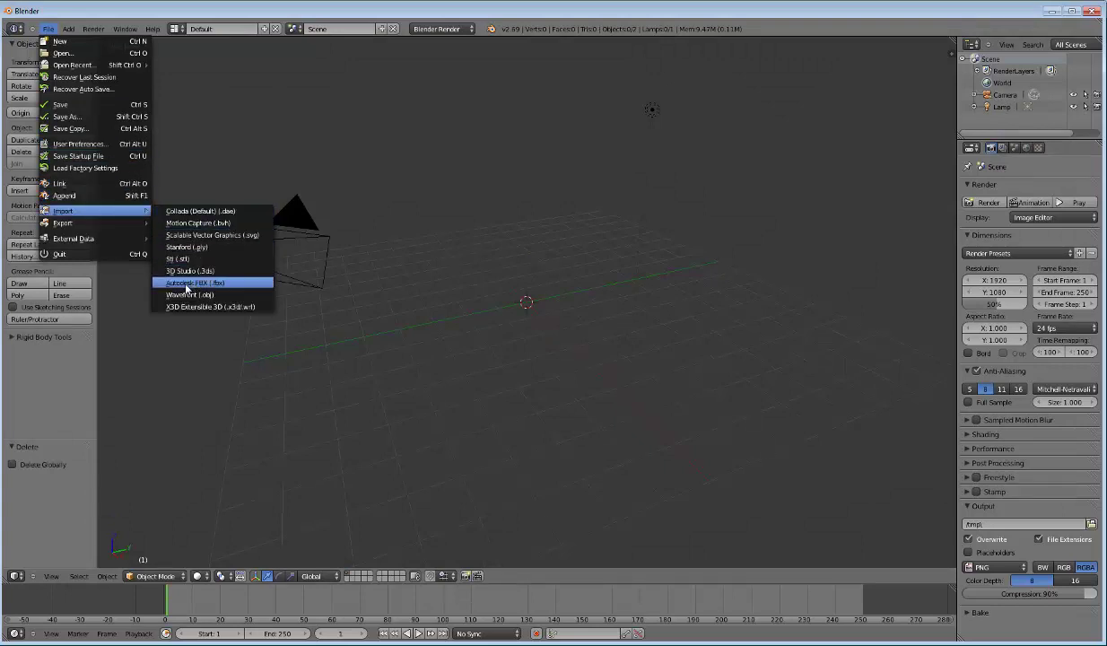
click(207, 295)
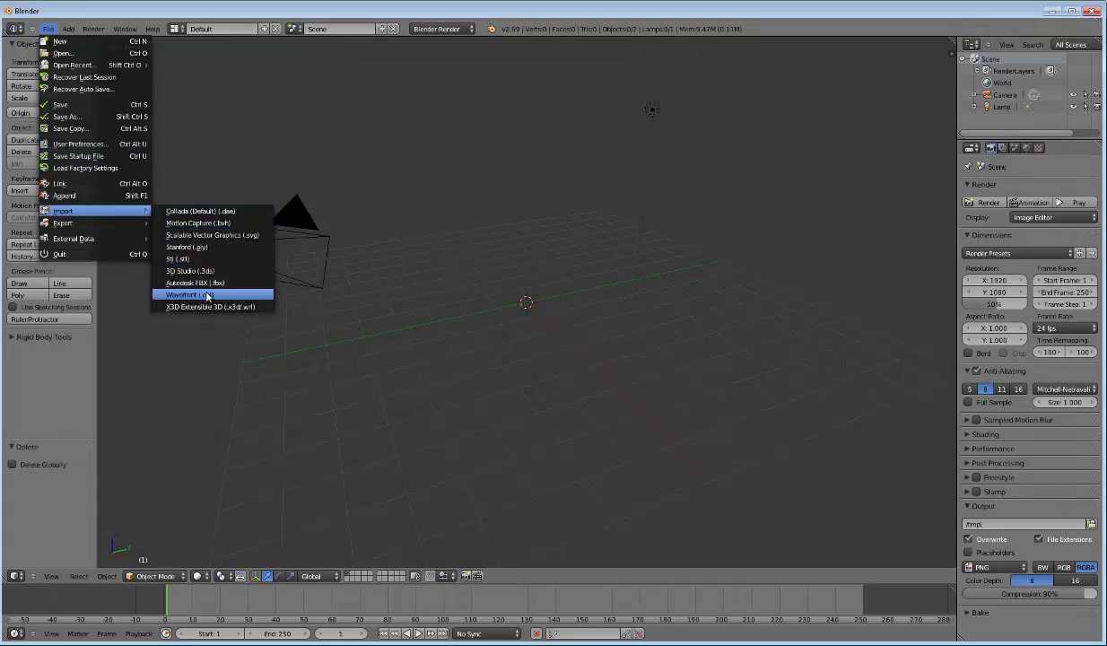
Step: Browse to the C:\ drive and import eva.obj into the scene
click(207, 59)
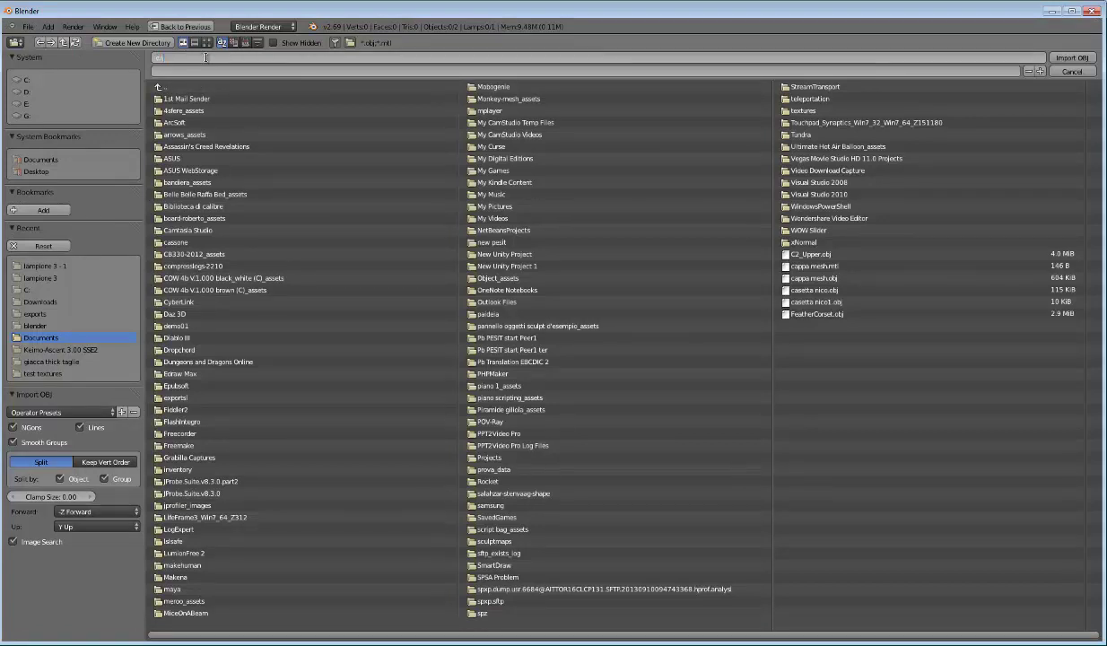
key(Return)
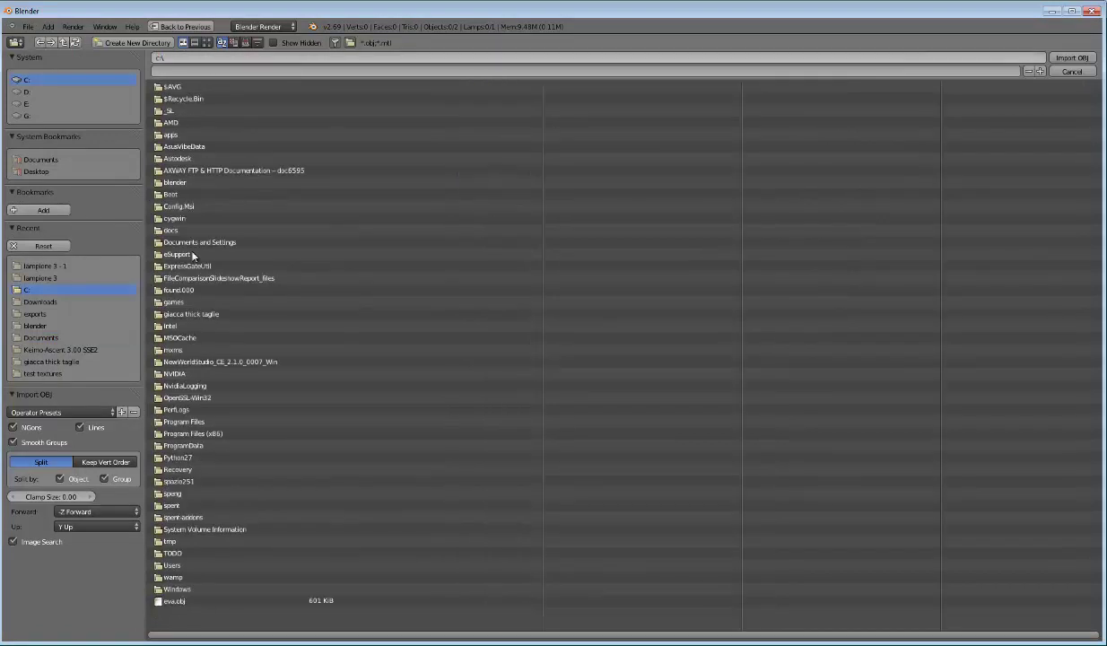
click(183, 601)
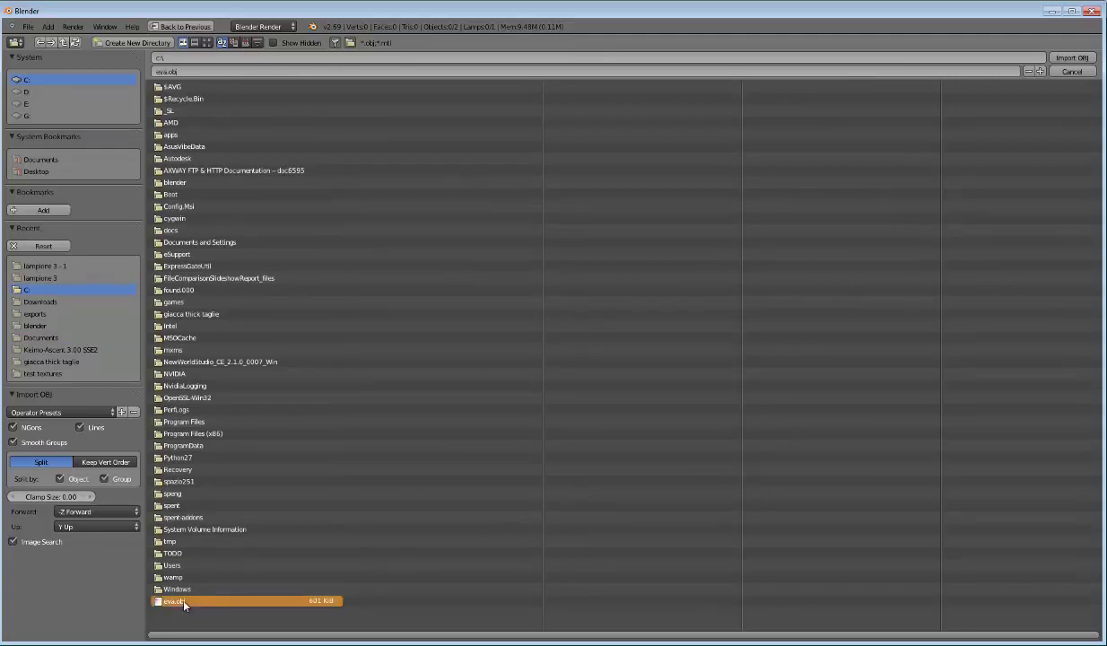
double_click(183, 602)
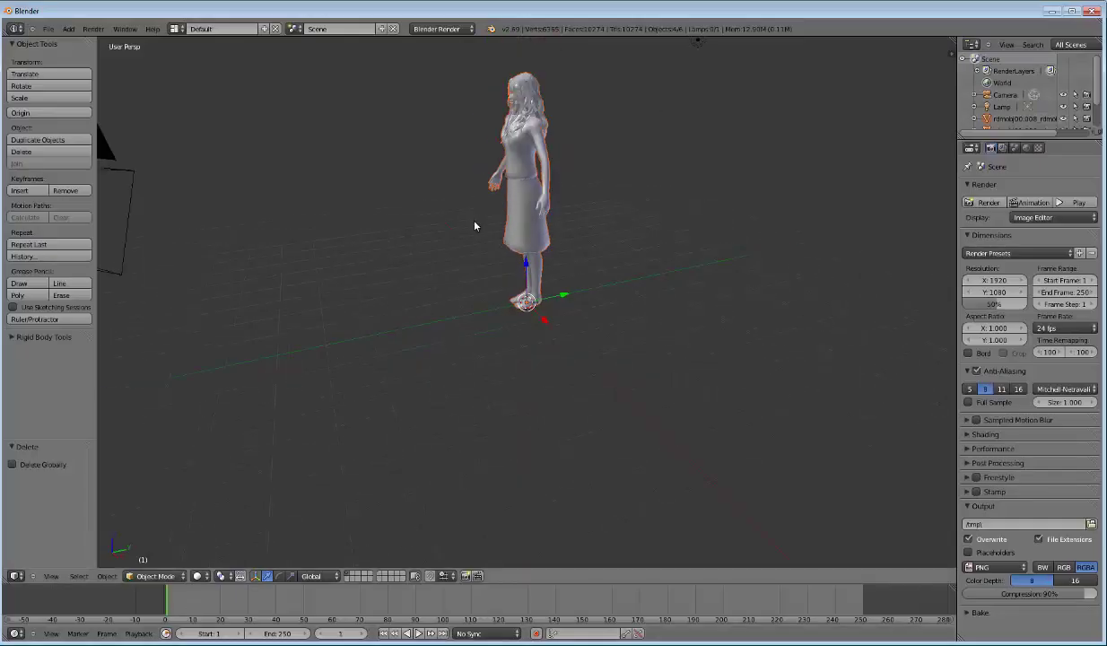
Step: Frame the Eva figure in a front orthographic view (Numpad 1, Numpad 5), ready to add an object
middle_drag(474, 226, 626, 178)
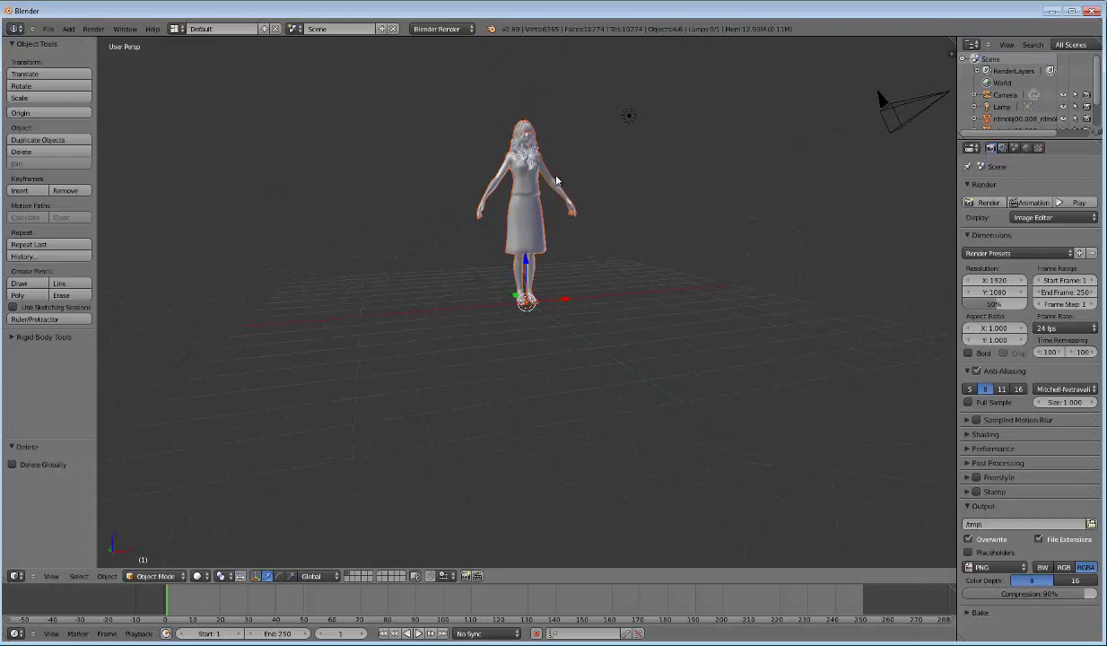
mouse_move(556, 166)
middle_down()
mouse_move(553, 222)
mouse_move(500, 249)
middle_up()
scroll(529, 233, up, 4)
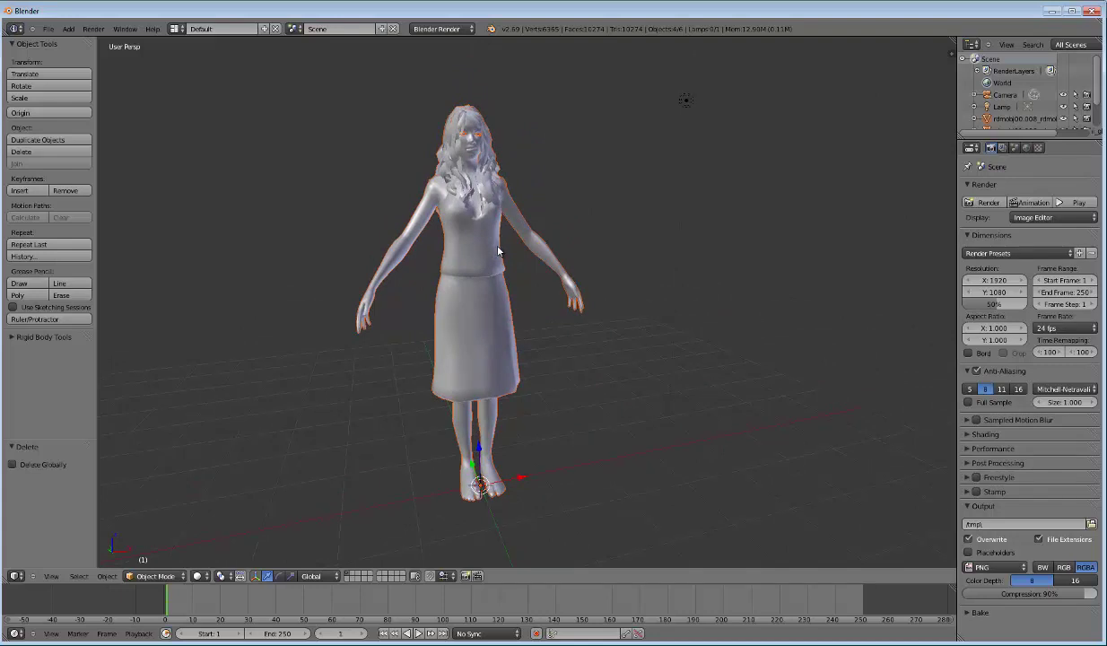
key(KP_3)
key(KP_1)
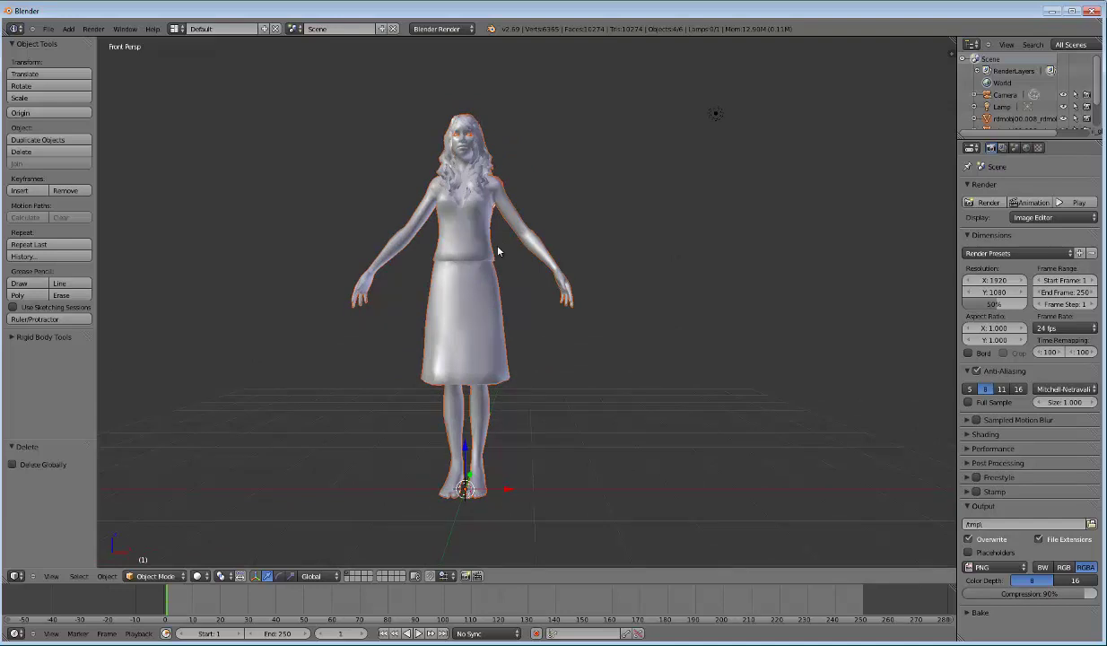
key(KP_5)
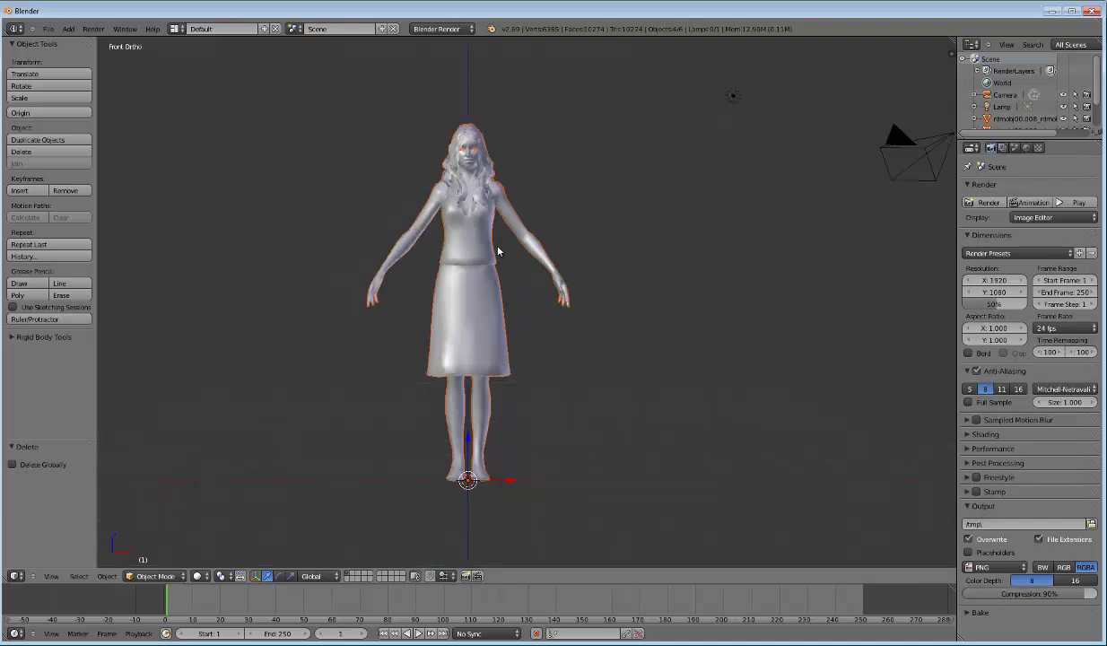
scroll(484, 233, up, 2)
scroll(472, 217, down, 1)
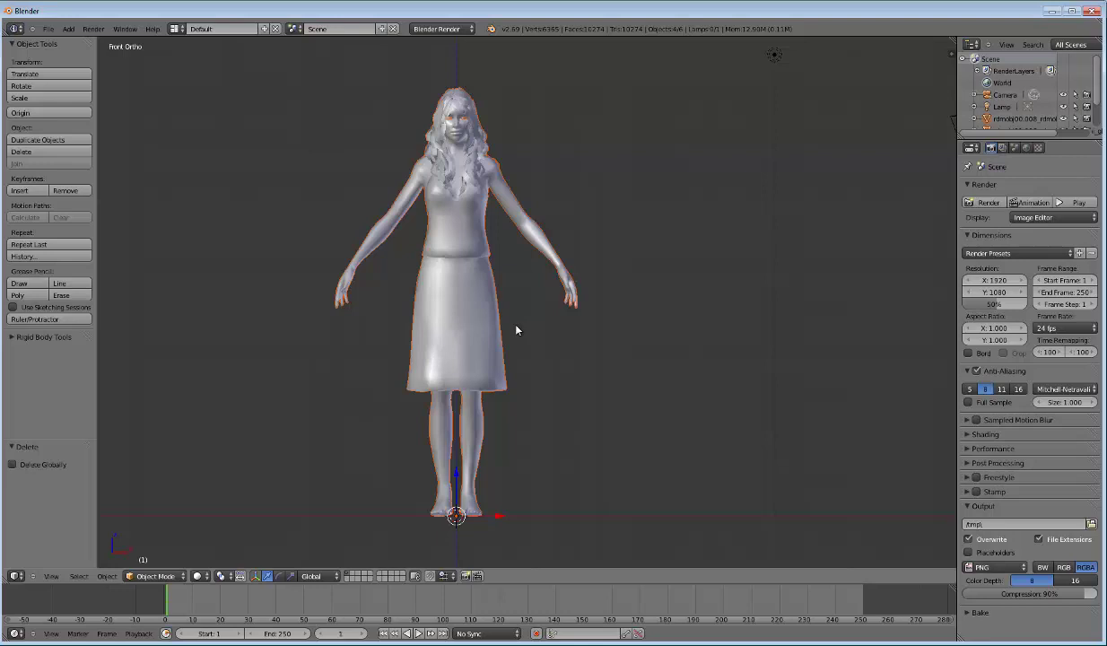
key(shift+a)
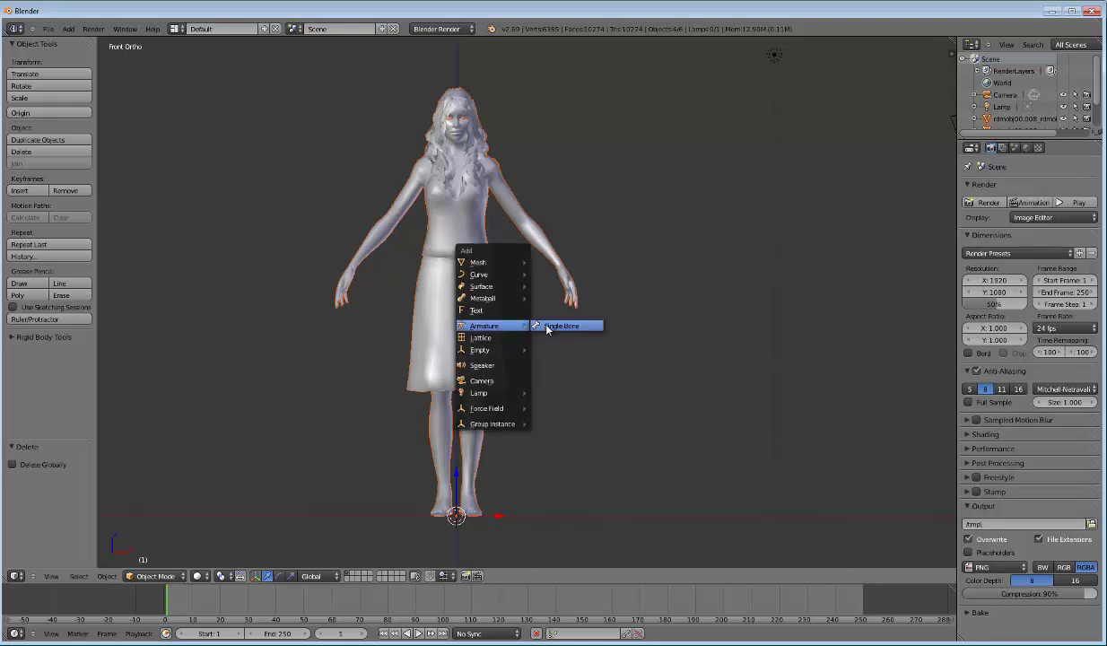
Step: Add a Single Bone armature and switch it into Edit Mode
click(560, 328)
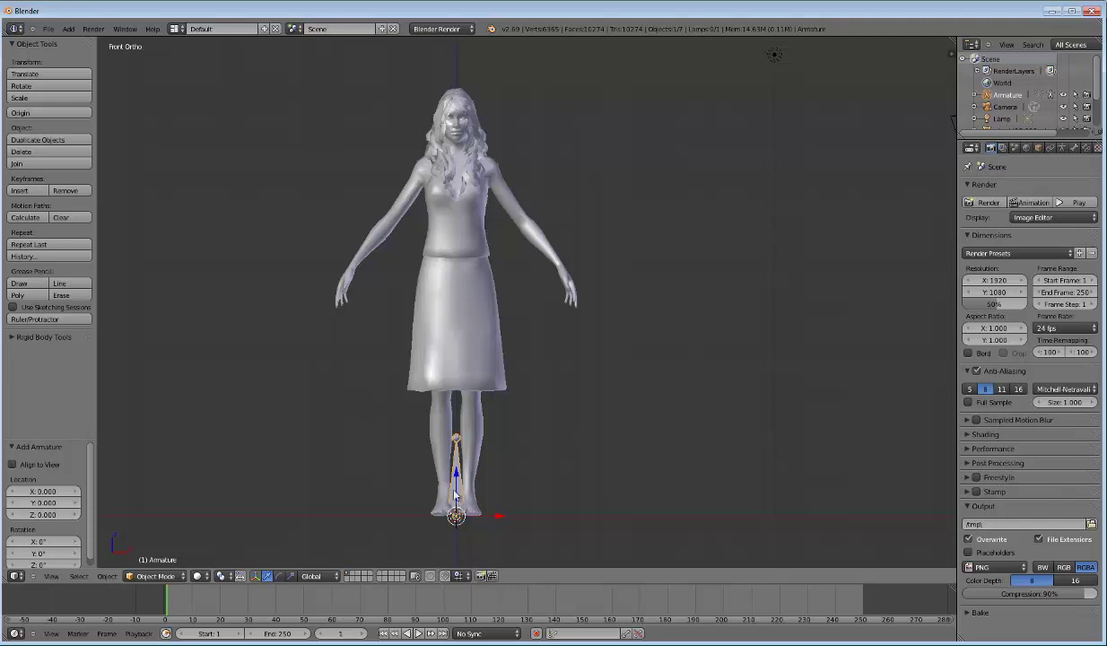
click(157, 575)
click(162, 552)
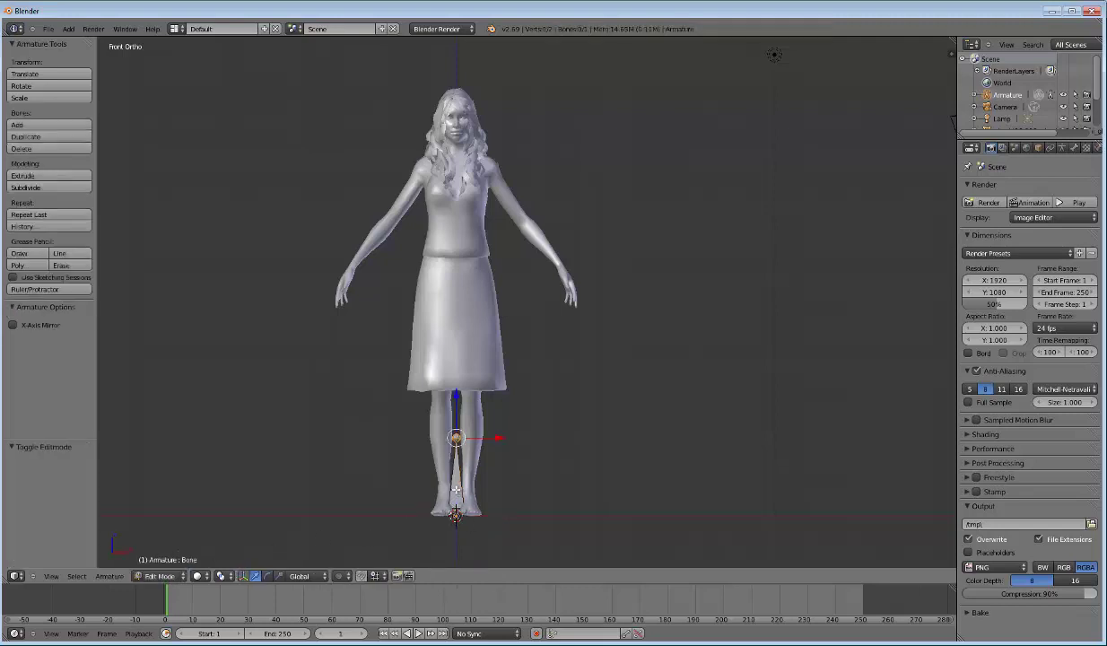
Step: Raise the bone's tip 2.243 along Z to hip height
key(ctrl+z)
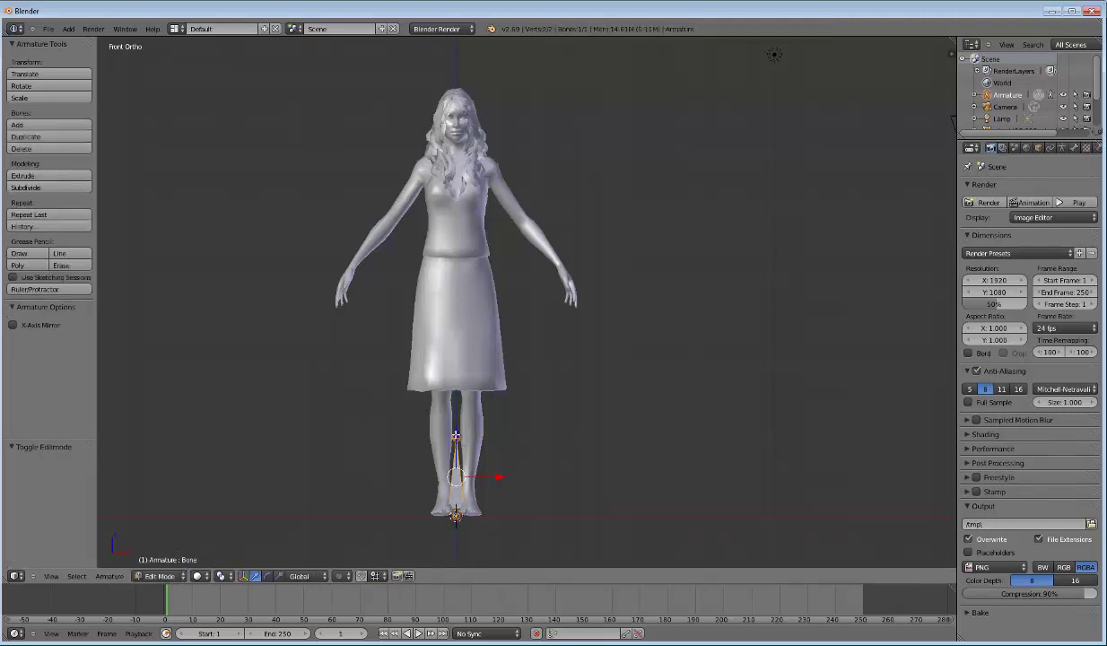
key(g)
key(z)
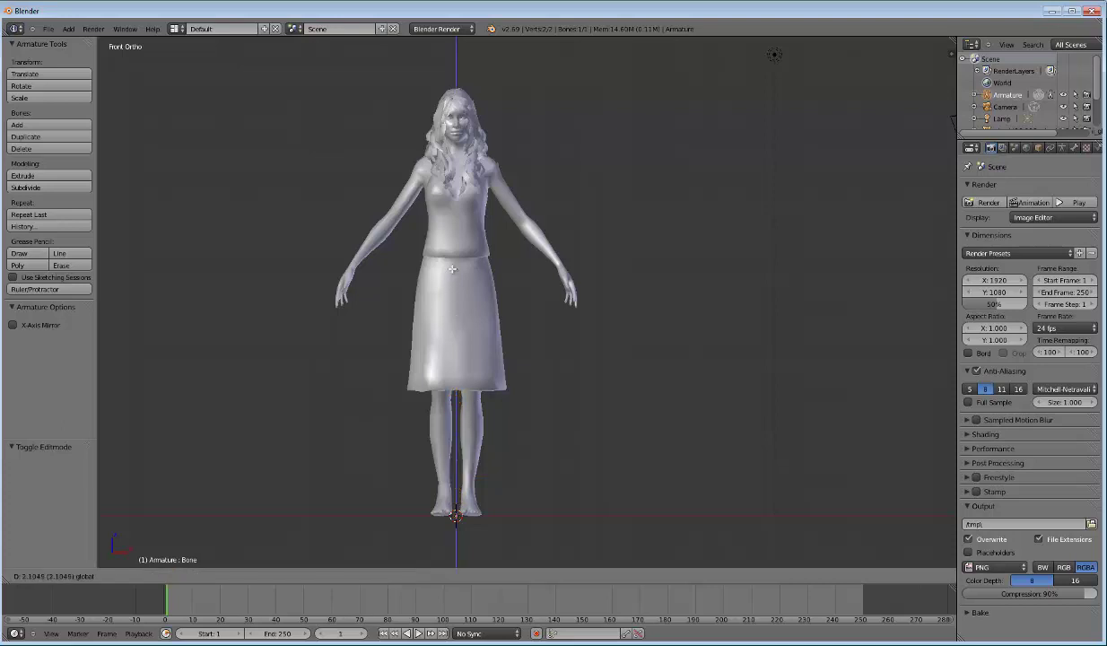
click(452, 260)
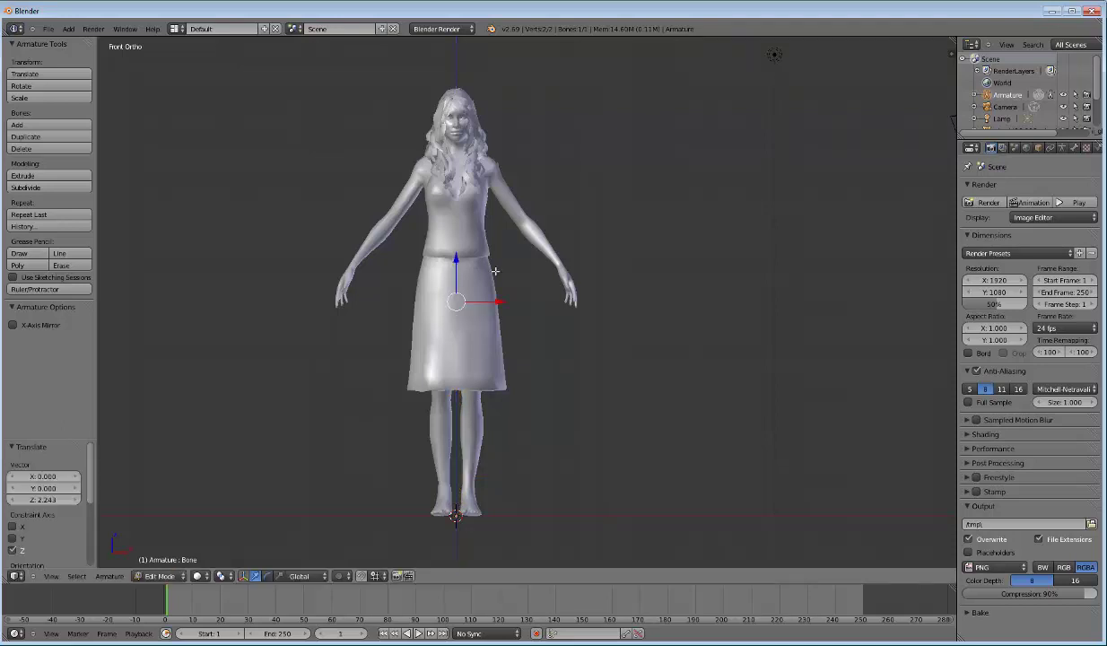
Step: Show the bone through the mesh, raise it 0.681 on Z, and tilt it toward the right hip
click(1059, 149)
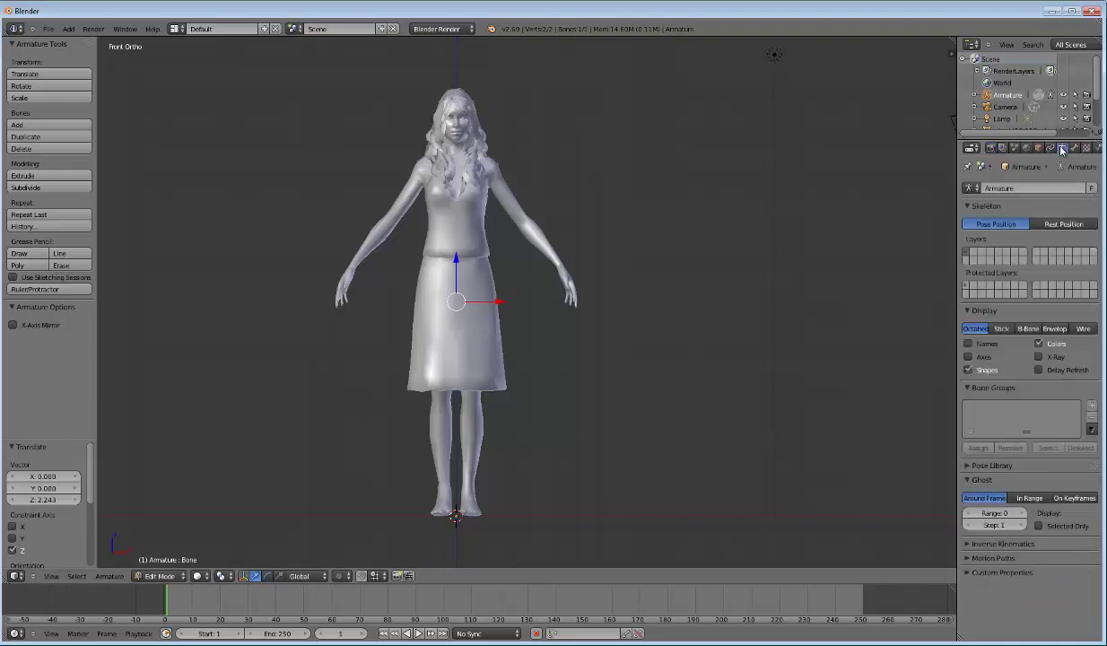
click(1039, 357)
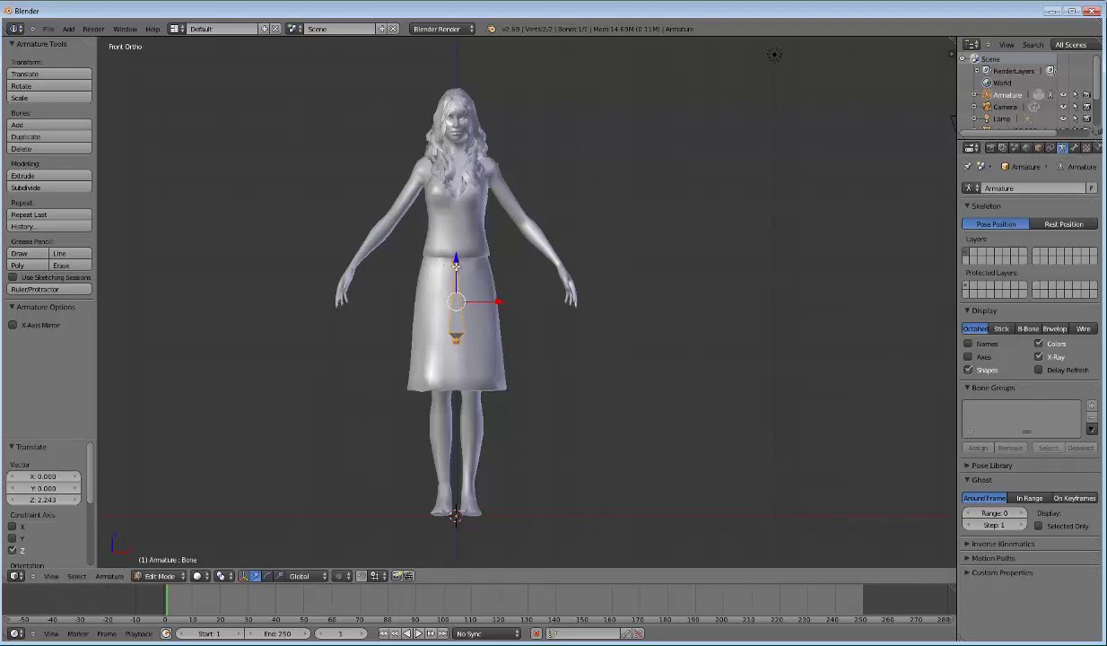
drag(443, 280, 440, 202)
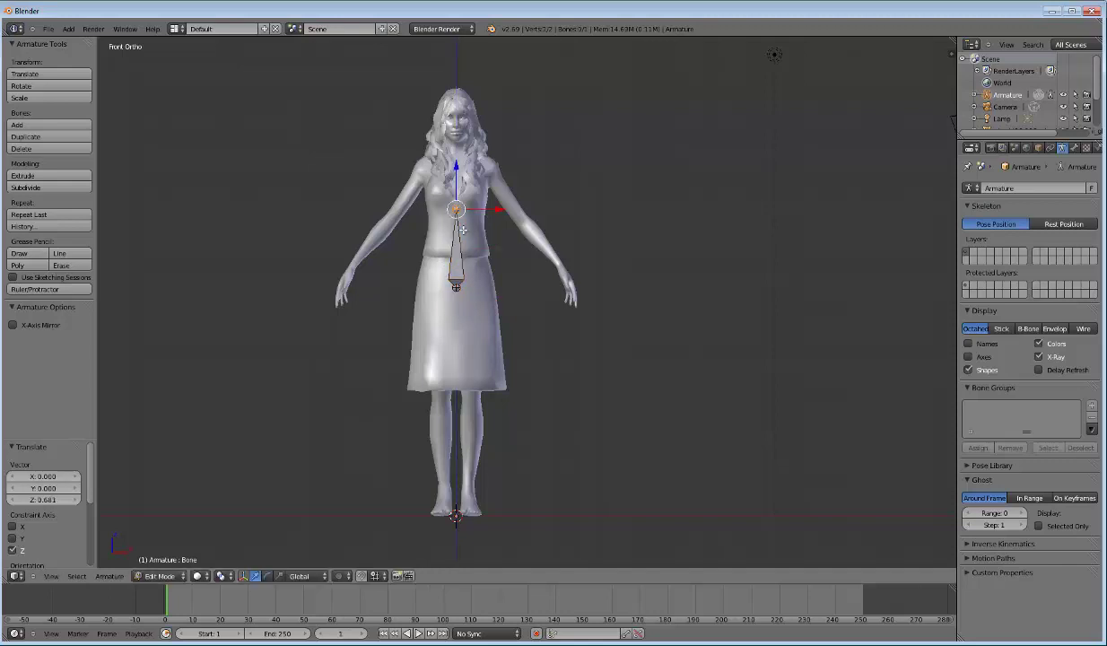
key(r)
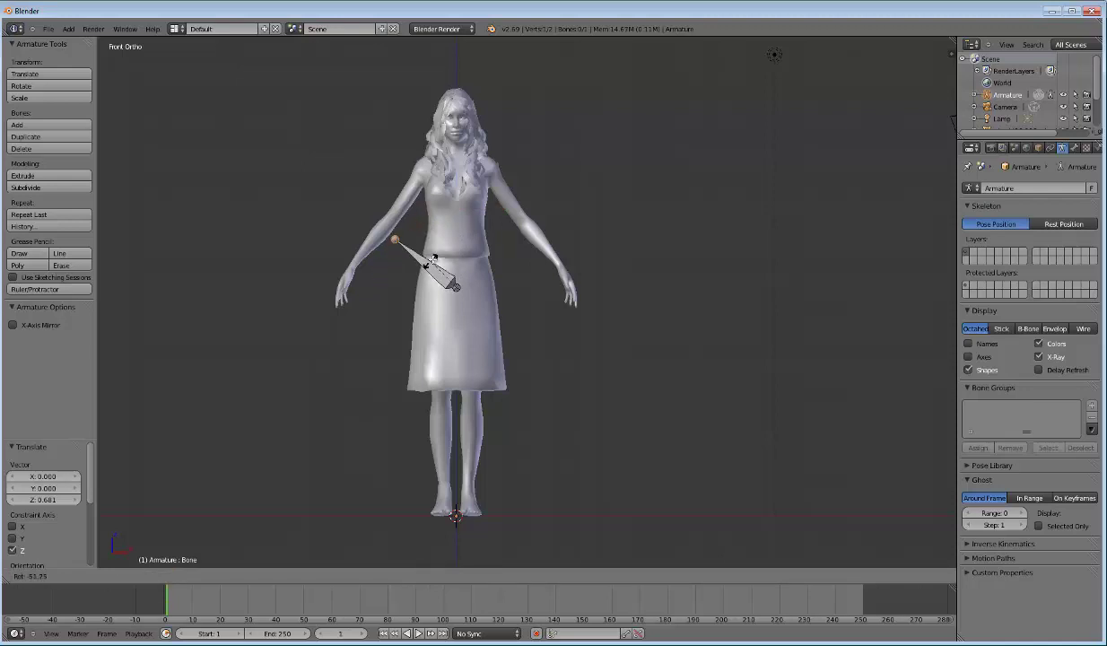
click(451, 251)
key(g)
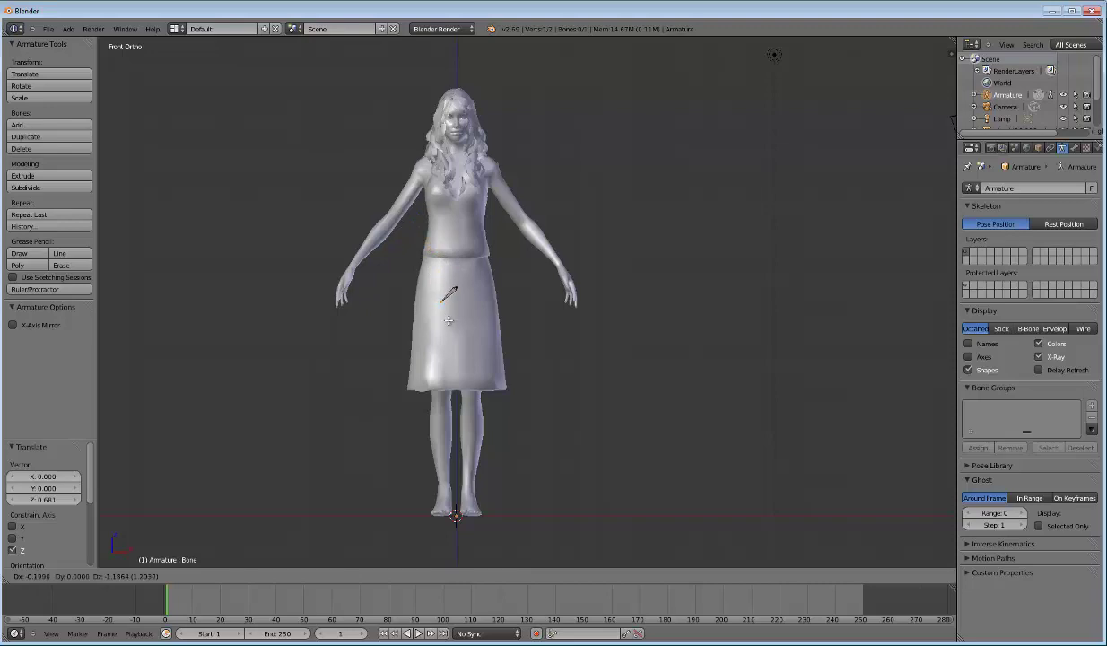
Step: Place the first bone at the right hip and return to the front view
click(449, 320)
mouse_move(448, 320)
middle_down()
mouse_move(510, 329)
mouse_move(460, 329)
middle_up()
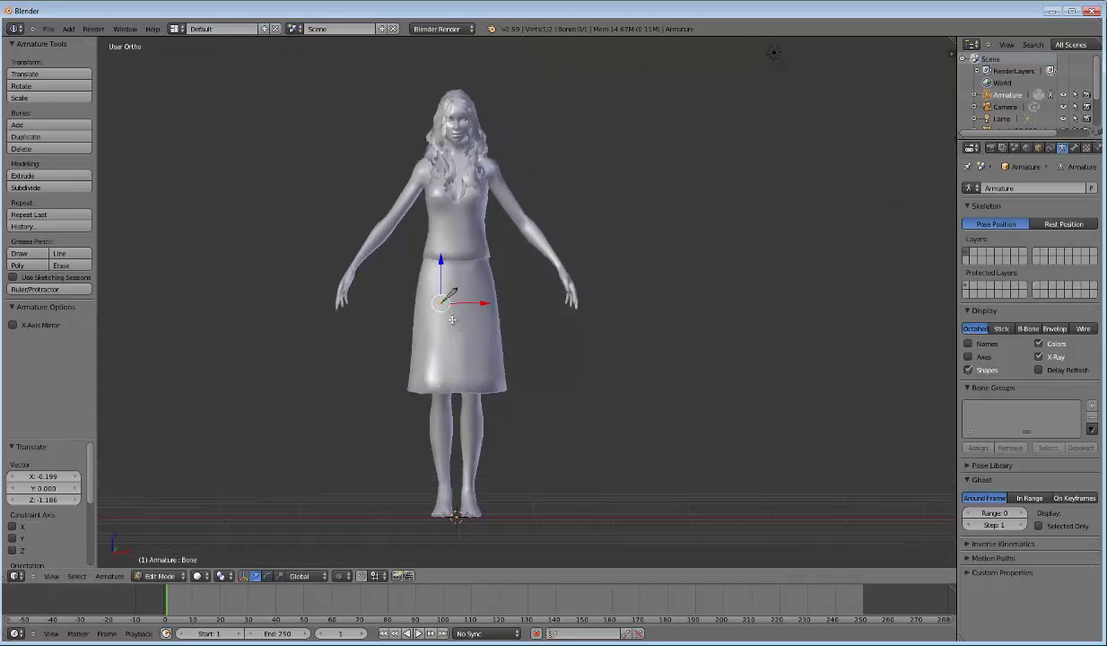
scroll(452, 320, up, 2)
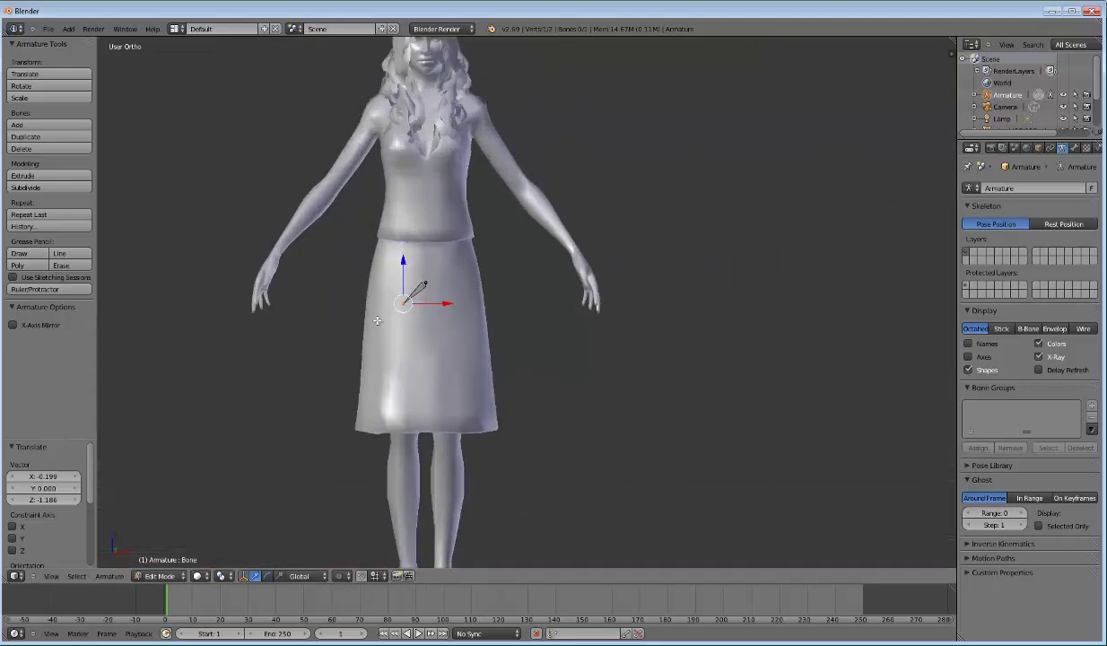
key(KP_3)
key(KP_1)
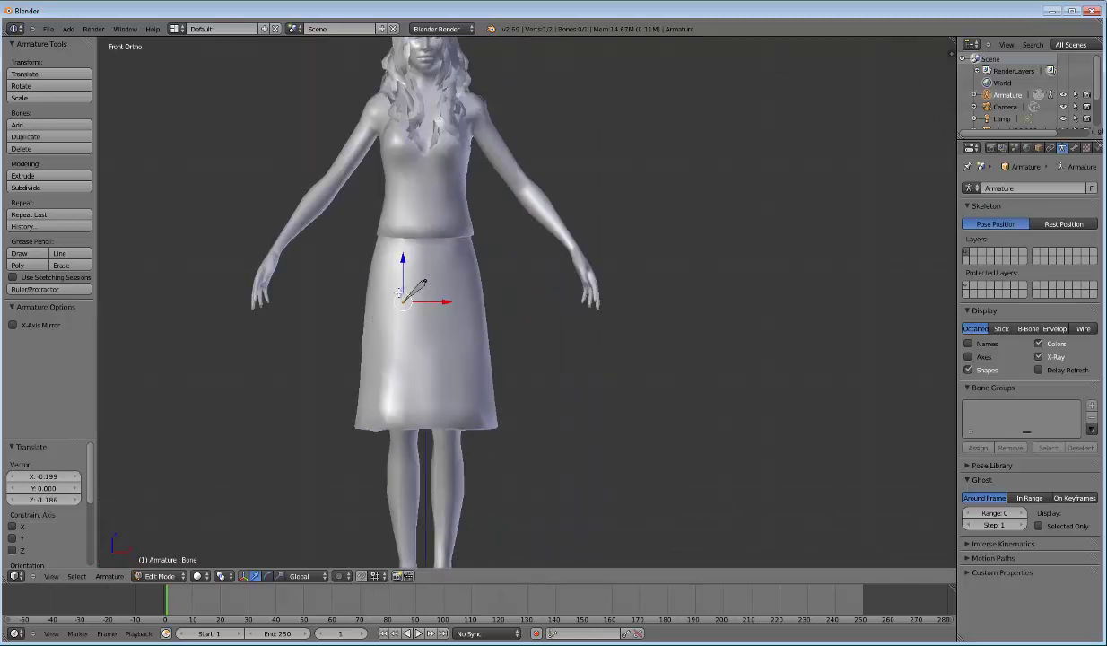
Step: Extrude three bones down the right leg, ending at the knee, the ankle and the foot
key(e)
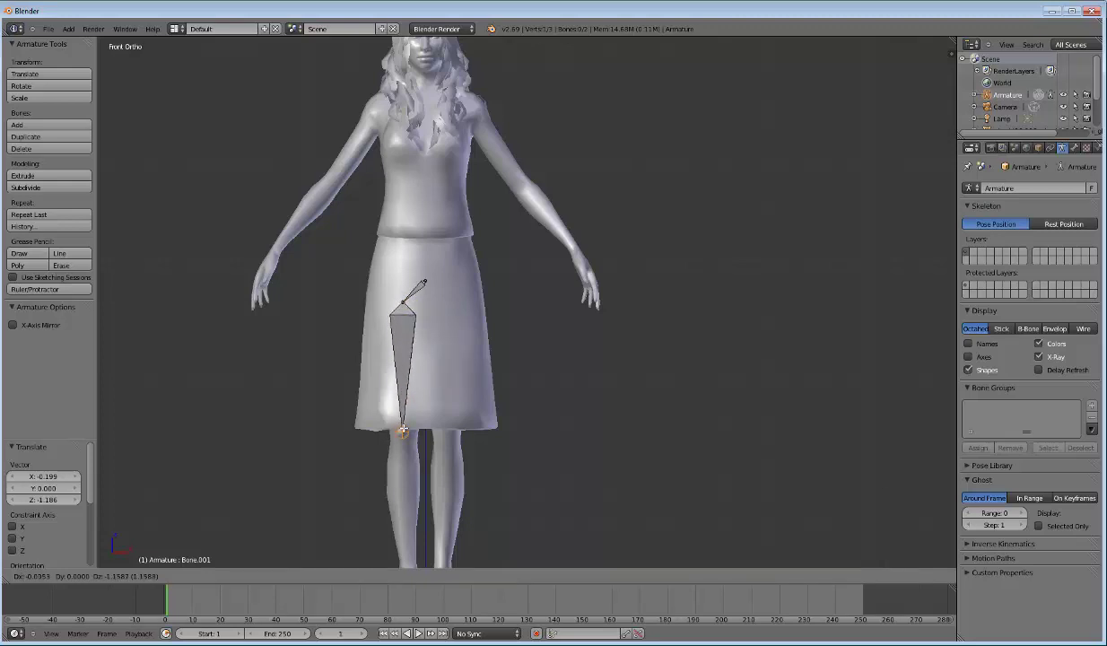
click(402, 434)
scroll(402, 434, down, 2)
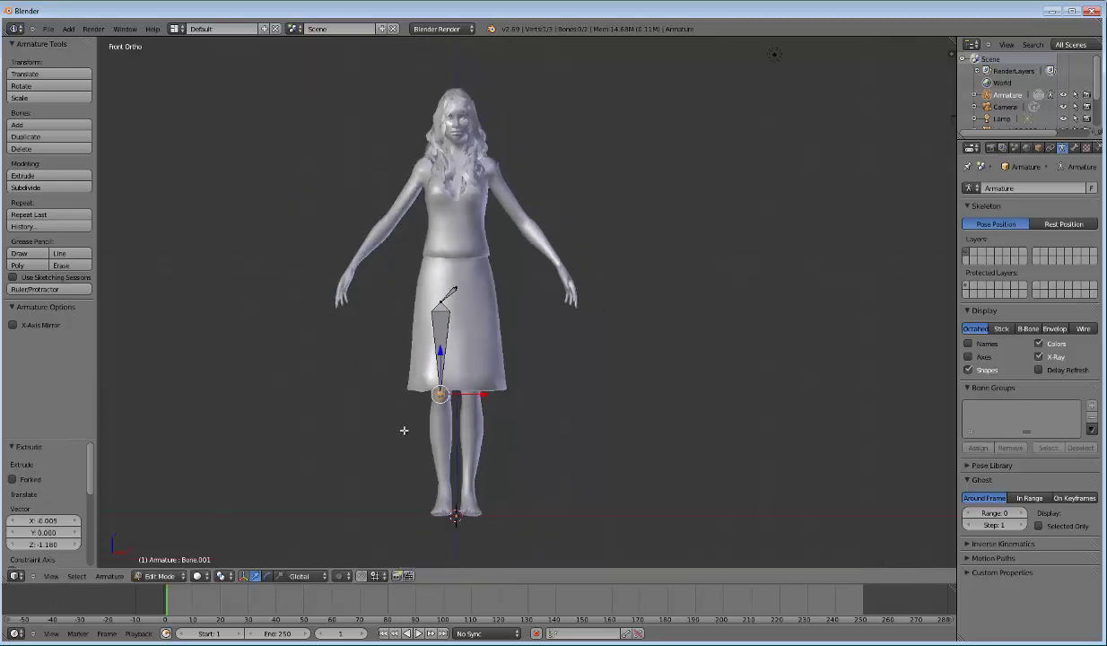
key(e)
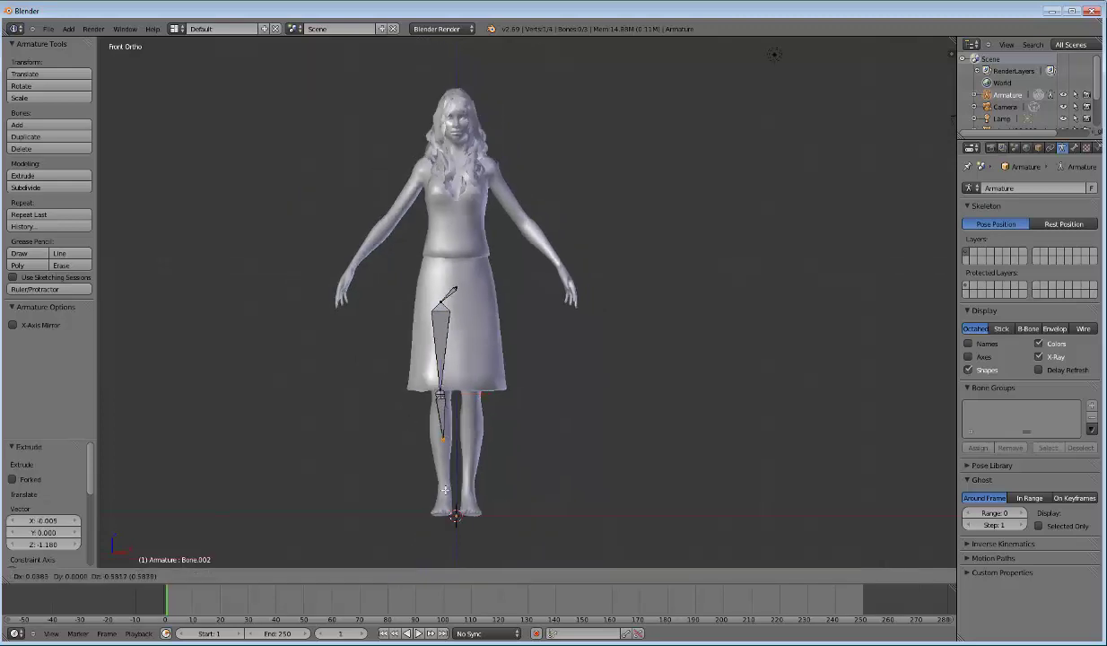
click(447, 530)
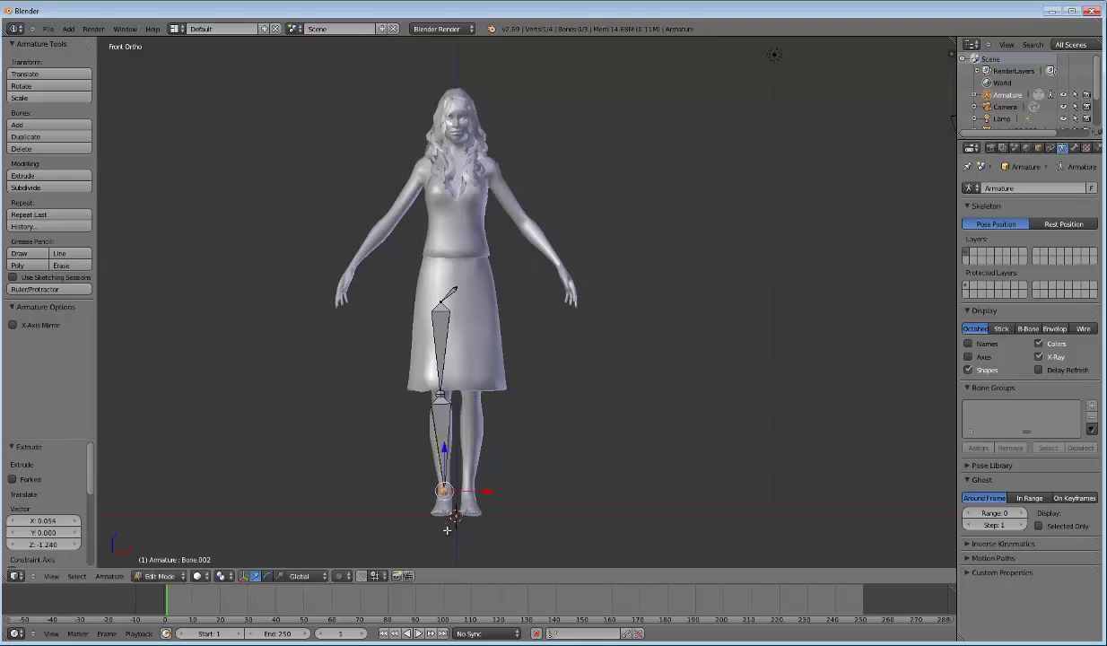
key(e)
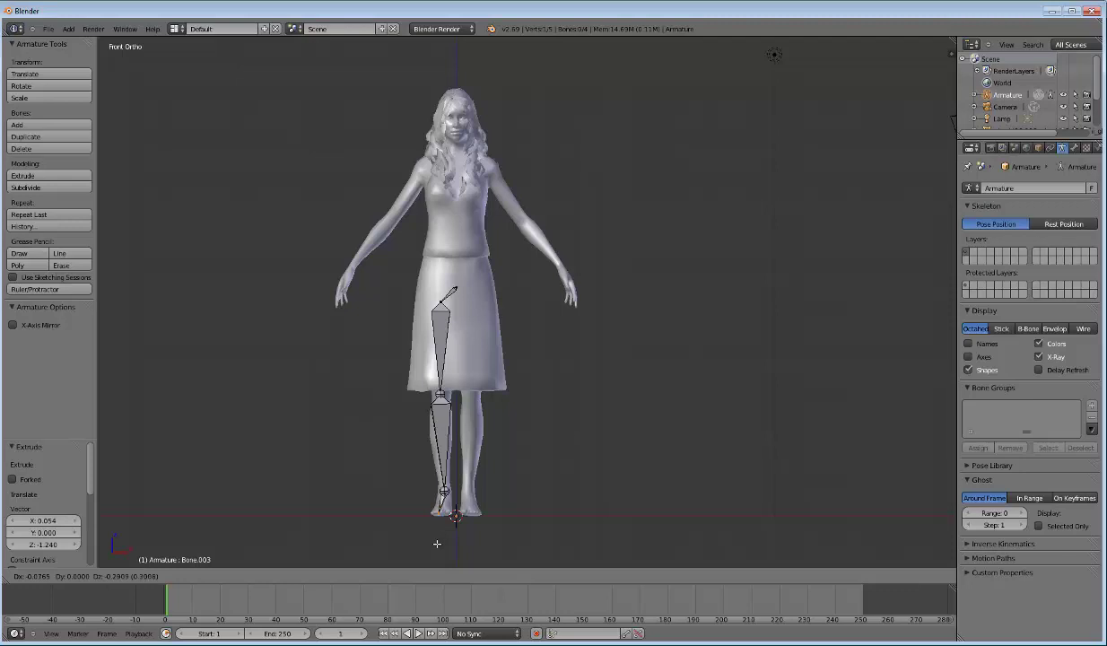
click(437, 543)
middle_drag(457, 452, 598, 459)
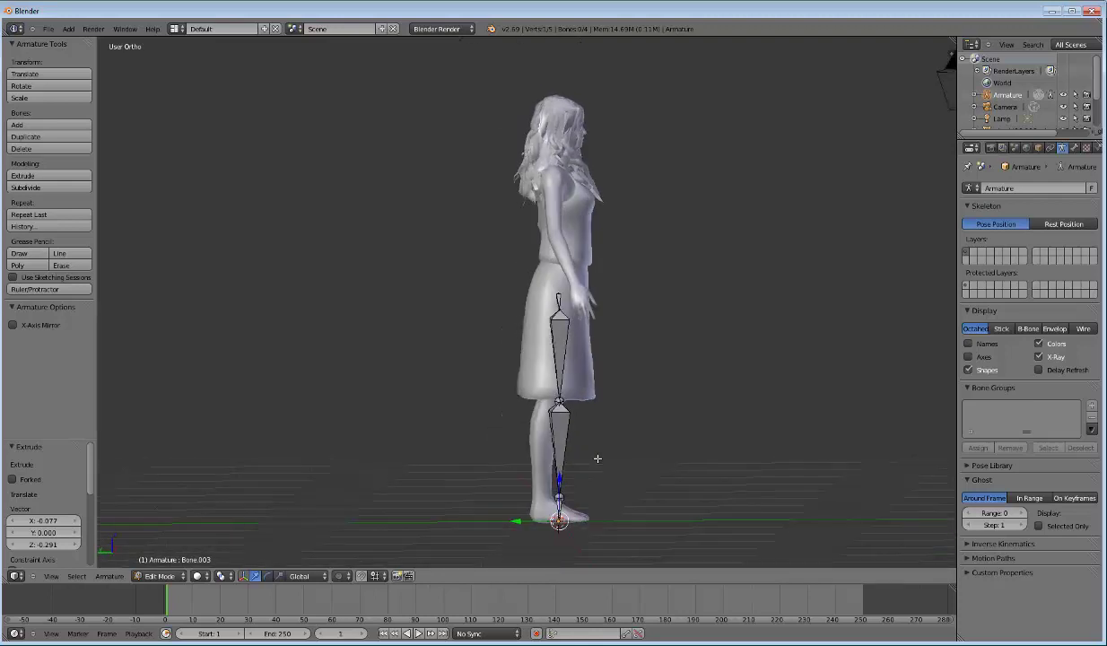
Step: In side view, move the knee, ankle and foot-tip joints onto the leg and along the foot
right_click(558, 377)
key(g)
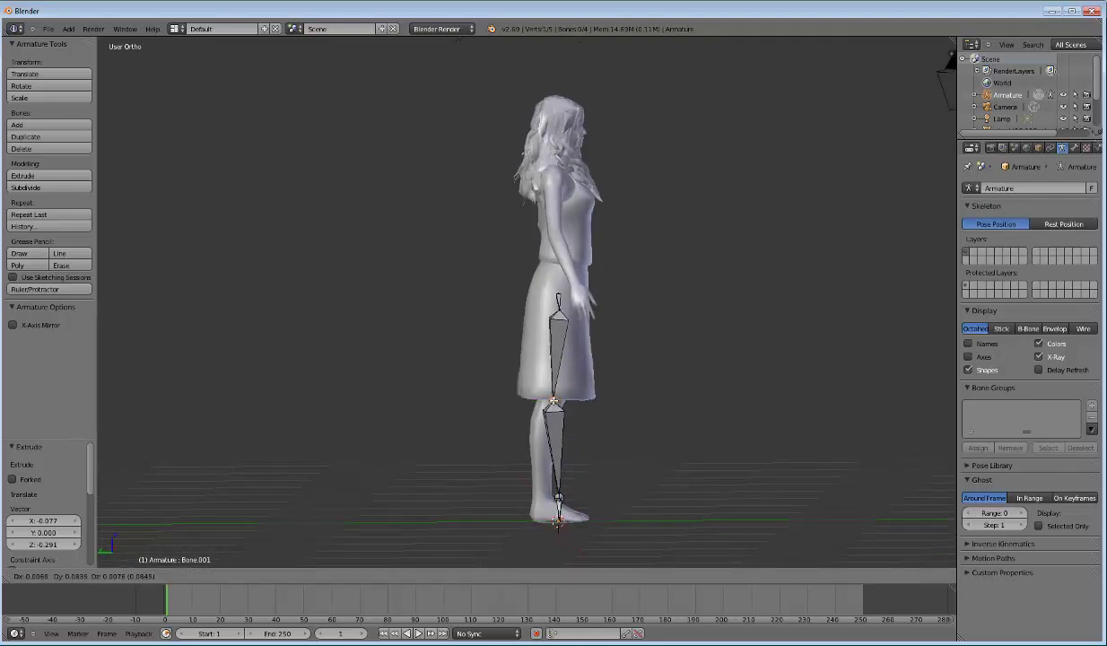
key(Return)
right_click(557, 494)
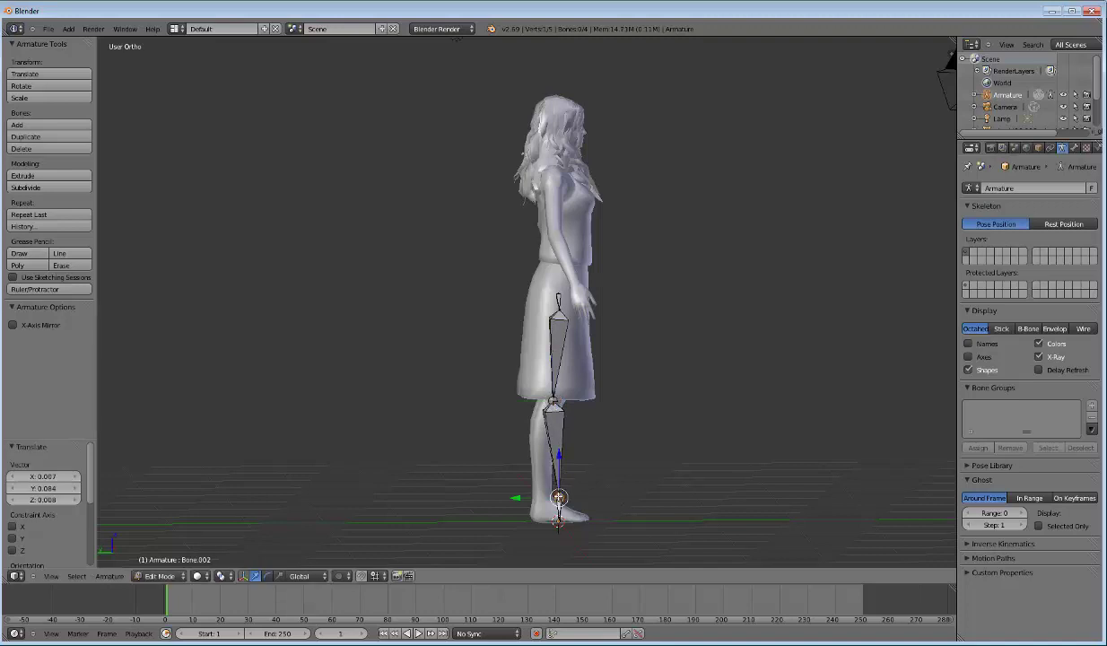
key(g)
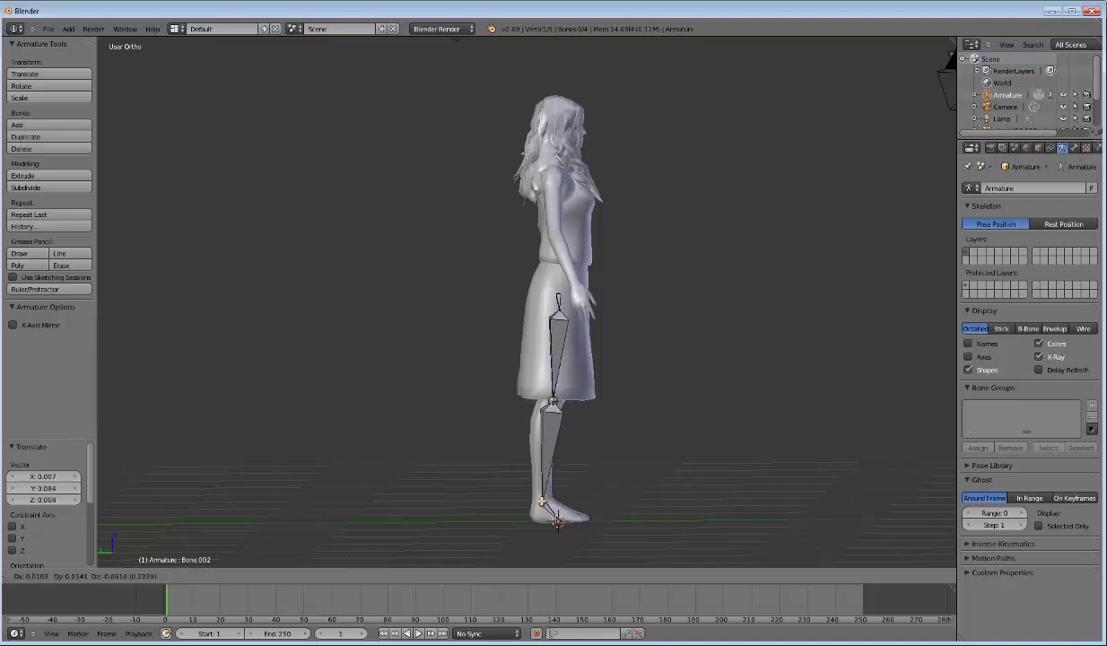
click(542, 502)
right_click(558, 519)
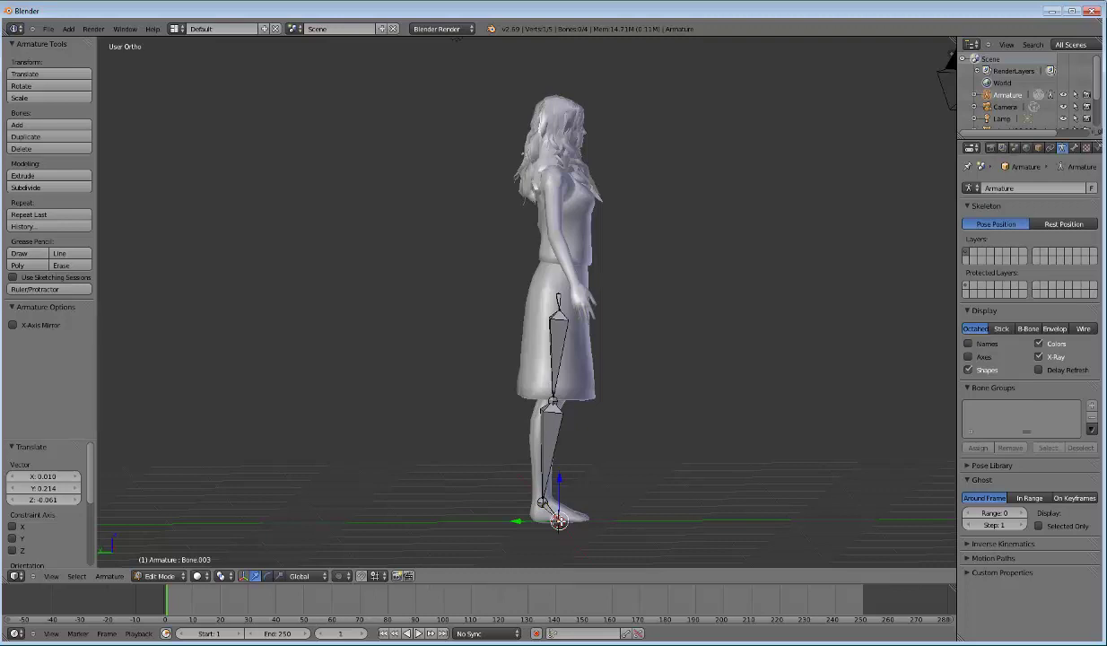
key(g)
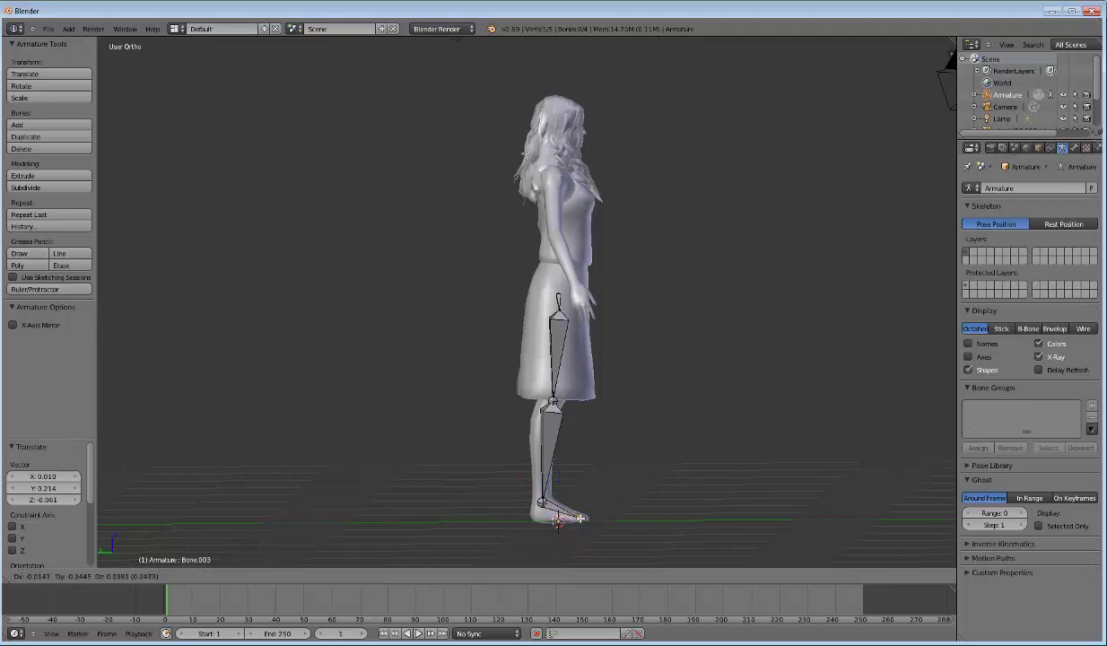
click(557, 520)
right_click(541, 504)
key(g)
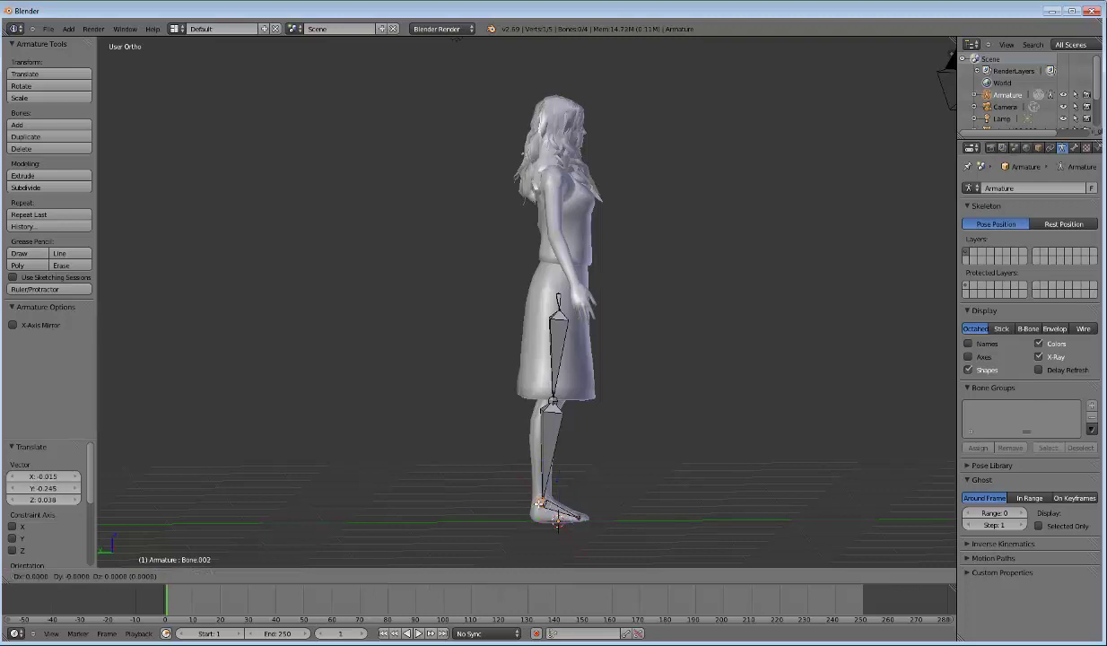
click(538, 511)
Step: From the right side view, shift the knee joint to 0.031 Y and 0.069 Z, then orbit to check
mouse_move(521, 436)
middle_down()
mouse_move(365, 440)
mouse_move(421, 438)
middle_up()
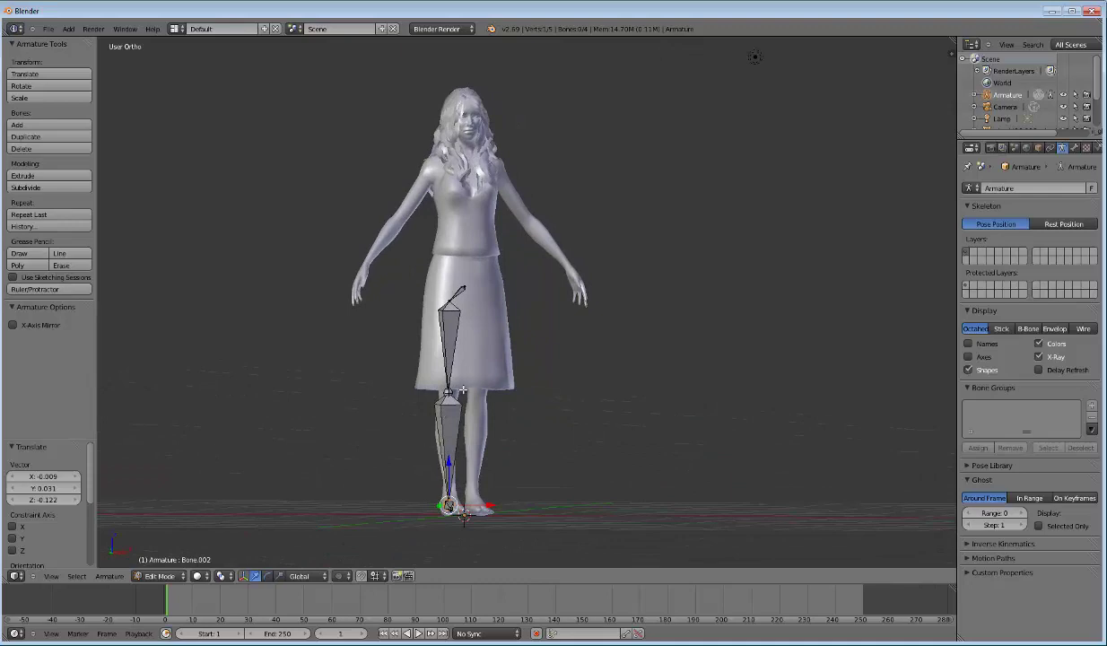
mouse_move(448, 375)
middle_down()
mouse_move(557, 345)
mouse_move(582, 387)
middle_up()
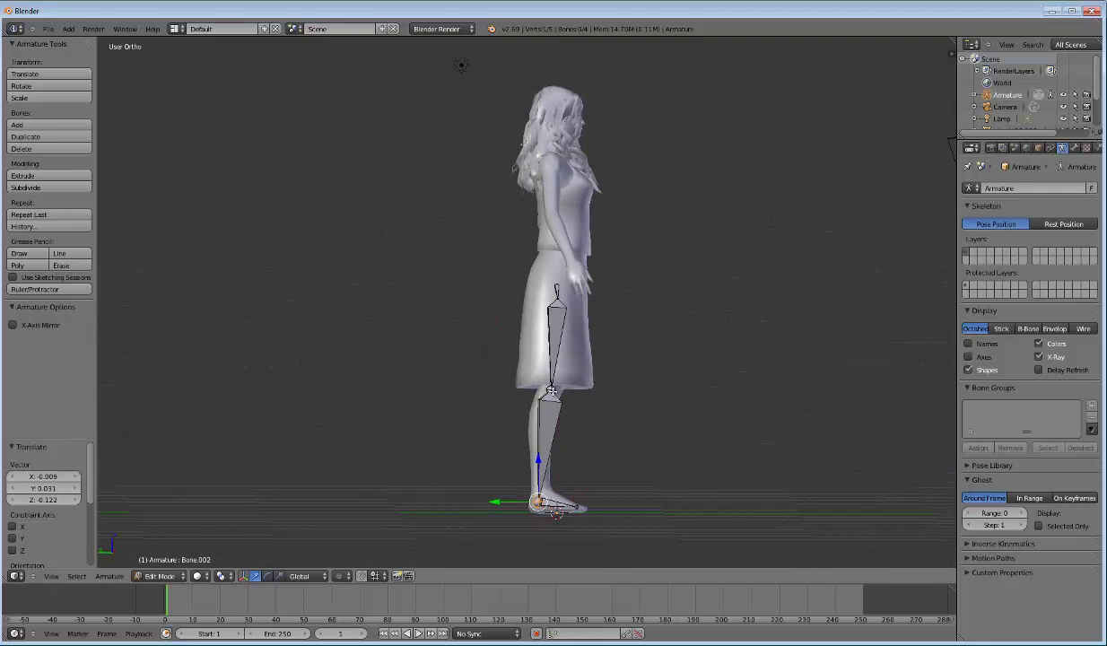
key(KP_3)
key(KP_1)
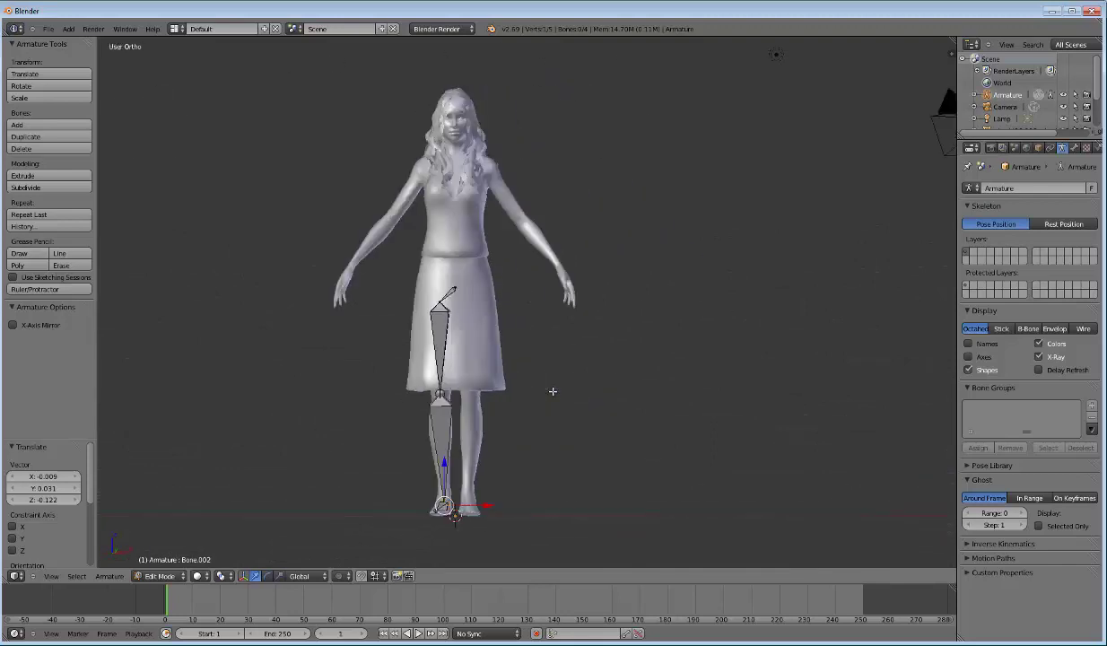
key(KP_3)
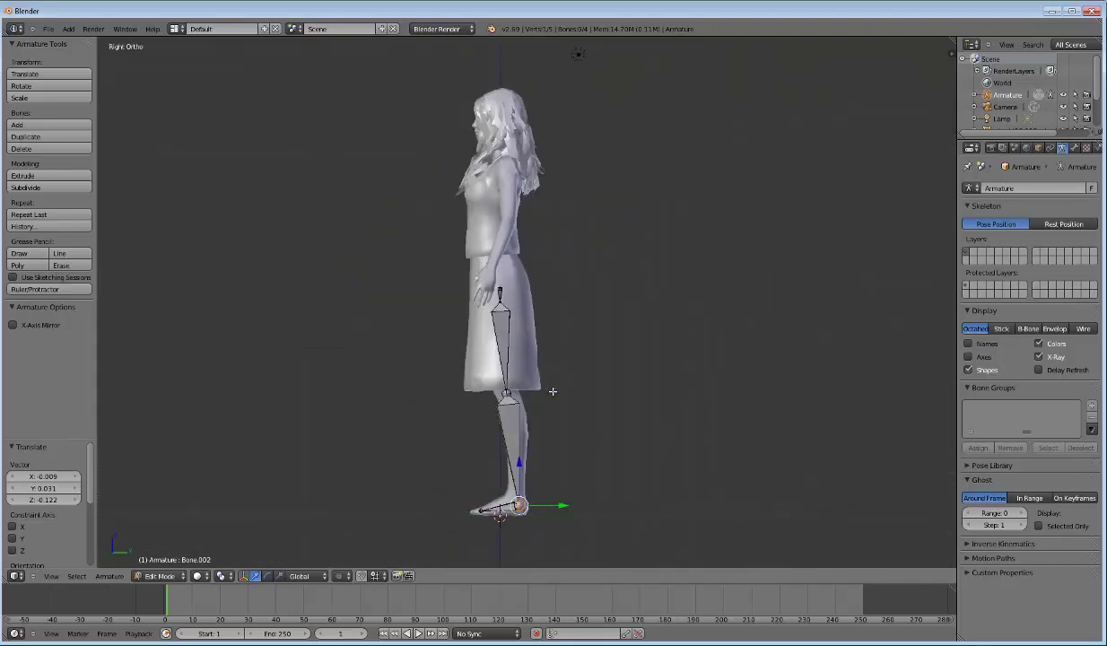
right_click(505, 393)
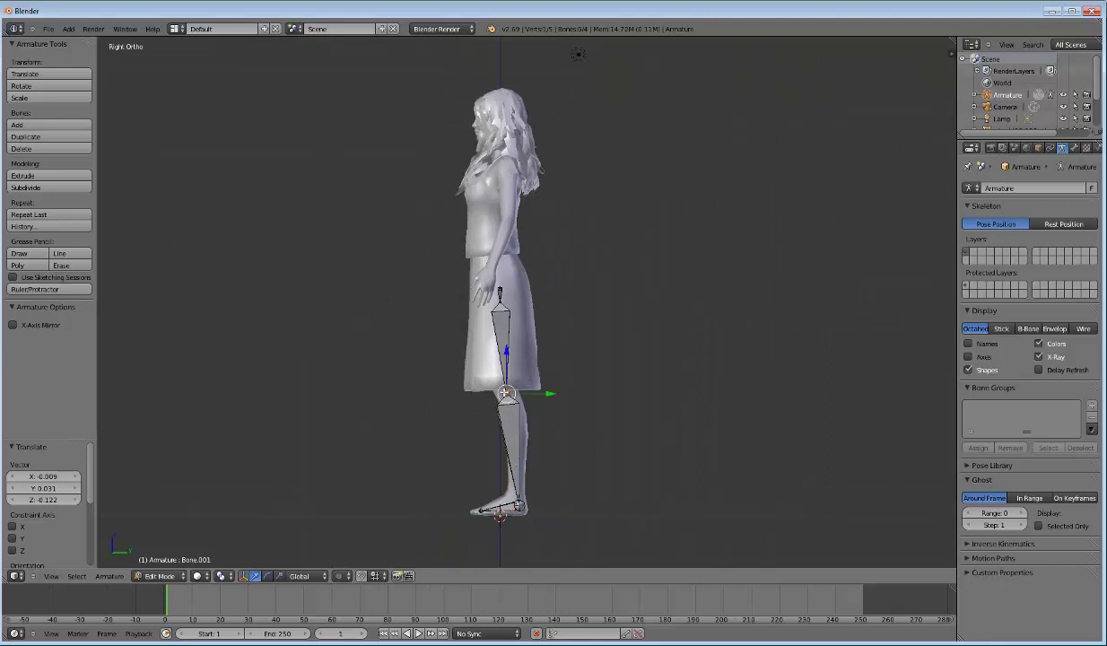
key(g)
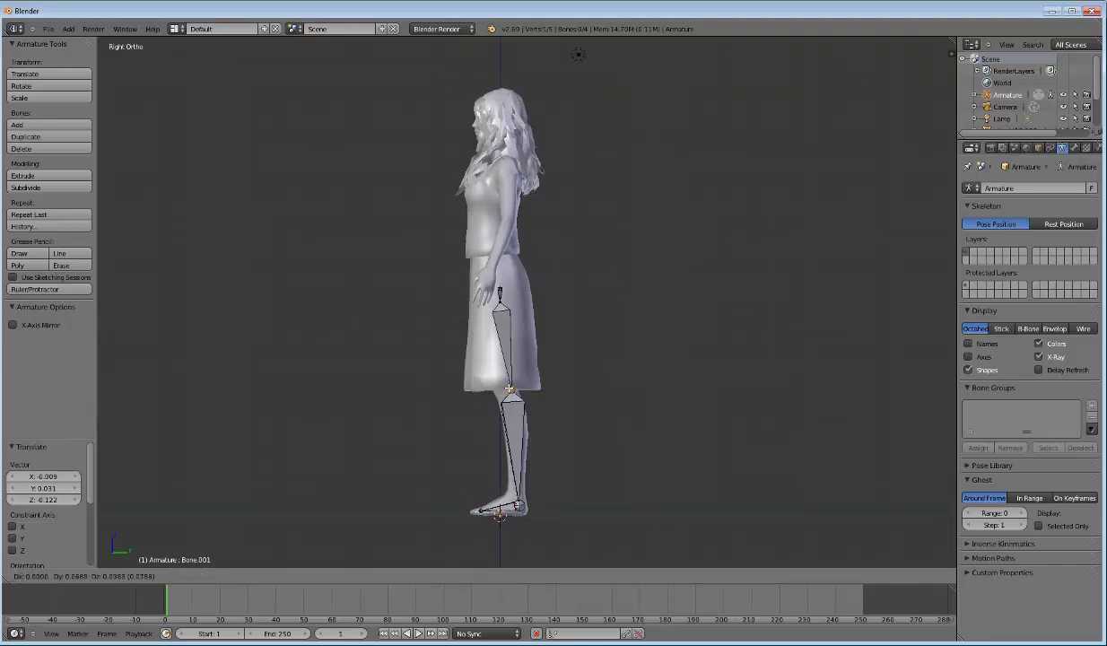
click(496, 393)
mouse_move(498, 449)
middle_down()
mouse_move(530, 435)
mouse_move(687, 438)
mouse_move(726, 426)
mouse_move(702, 446)
mouse_move(643, 447)
mouse_move(662, 421)
mouse_move(717, 425)
mouse_move(688, 446)
middle_up()
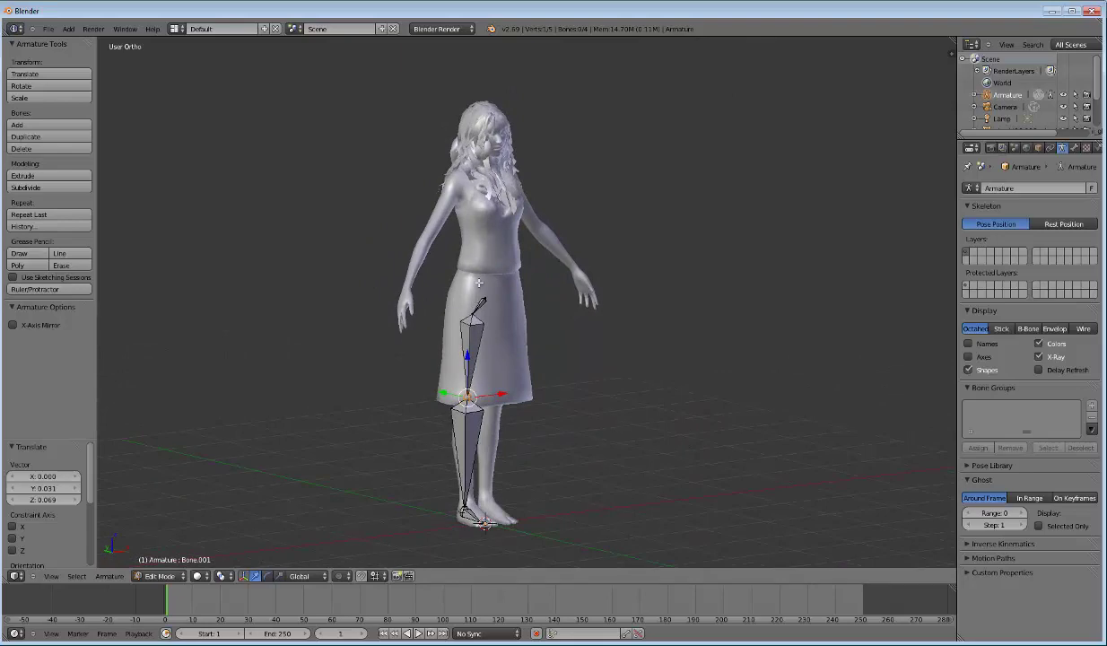
mouse_move(482, 147)
middle_down()
mouse_move(569, 288)
mouse_move(523, 301)
mouse_move(523, 269)
middle_up()
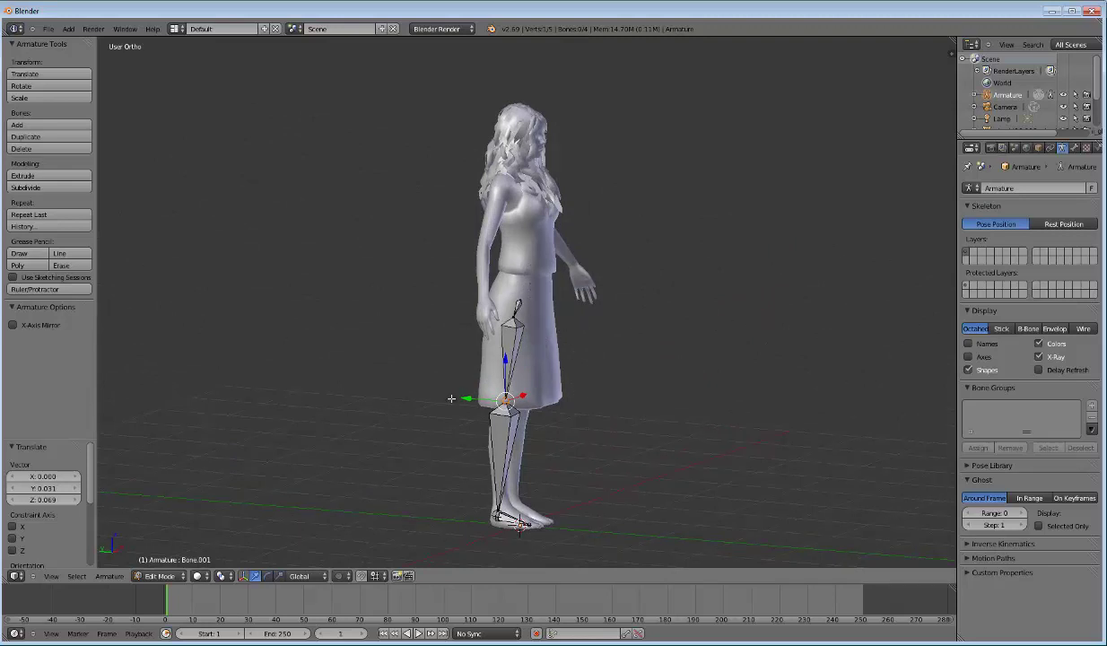
Step: In Object Mode, parent the Eva mesh to the leg armature using Automatic Weights
click(166, 575)
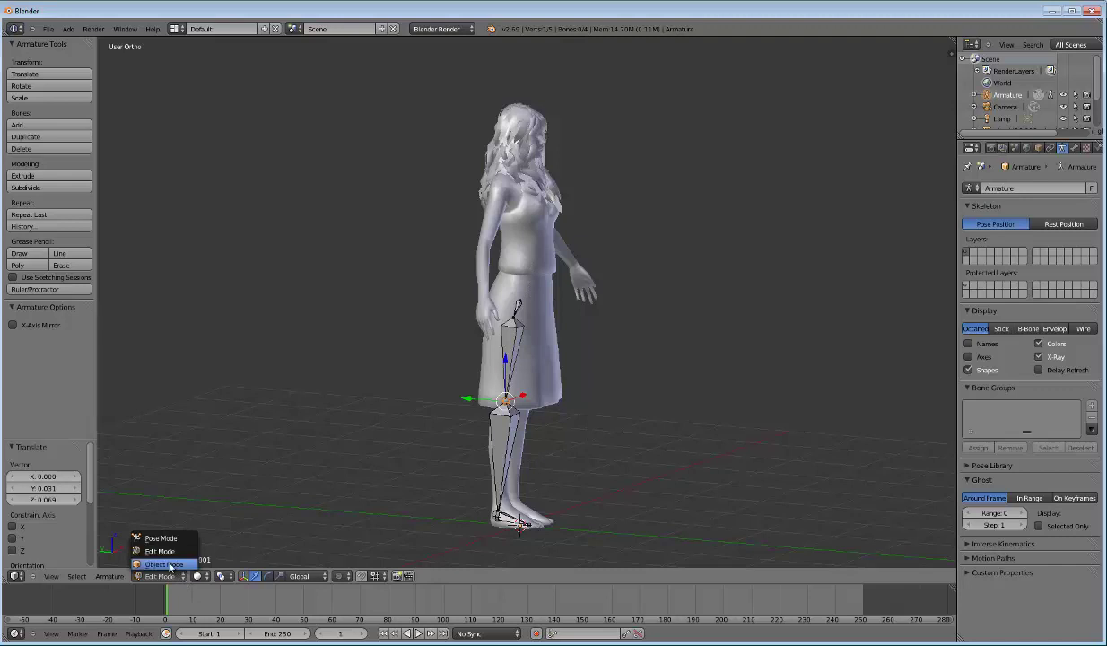
click(168, 565)
right_click(533, 269)
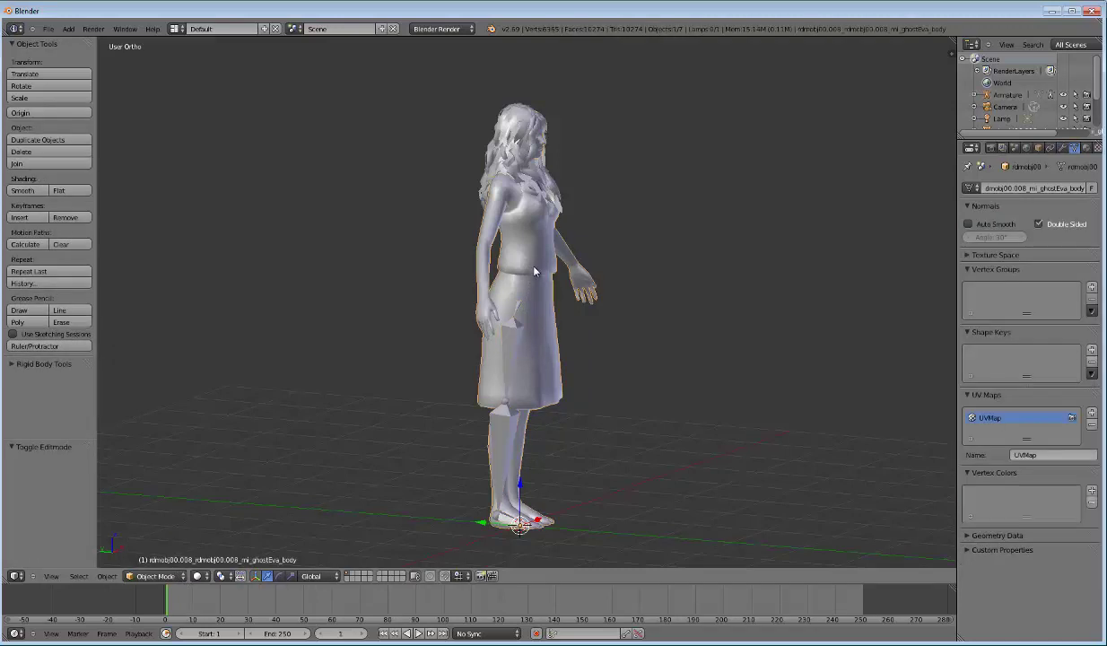
right_click(512, 339)
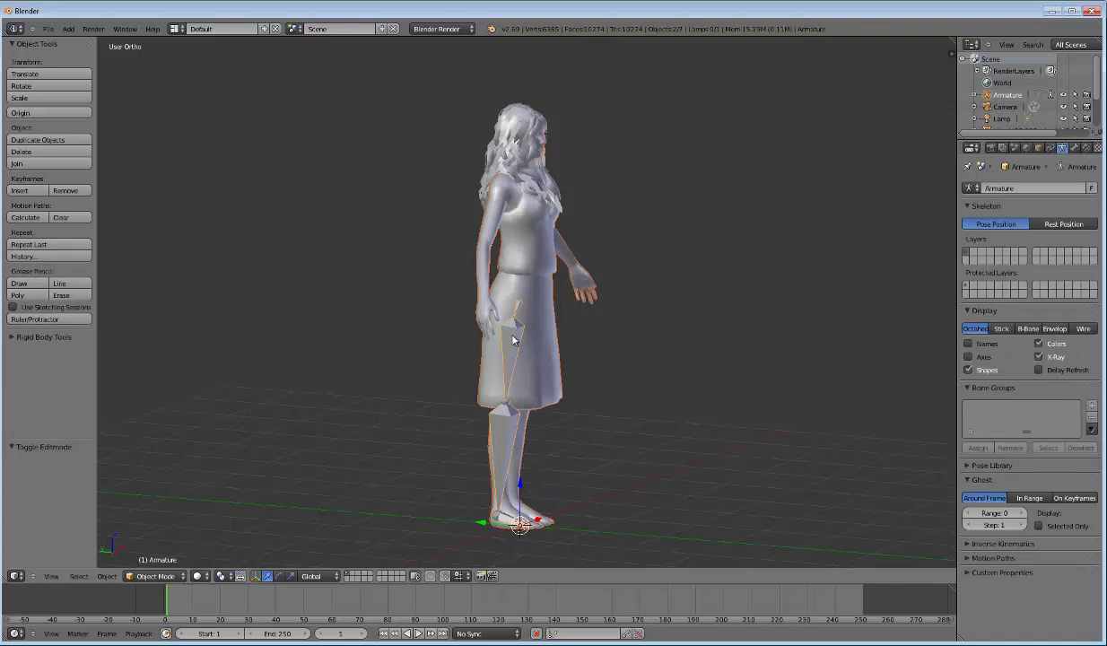
key(ctrl+p)
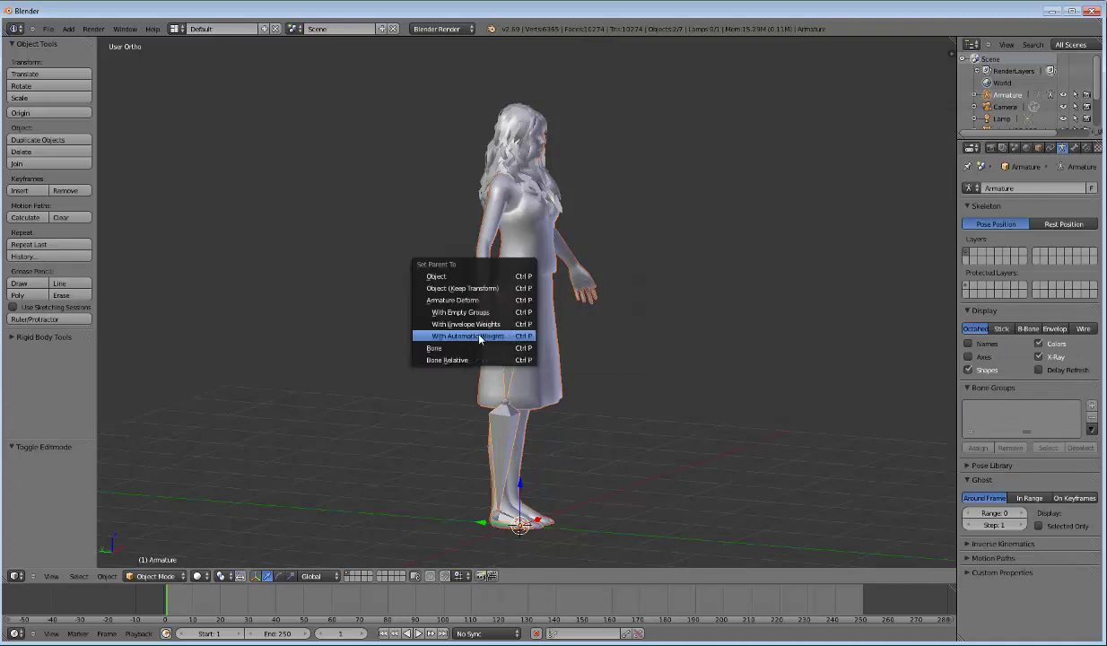
click(470, 337)
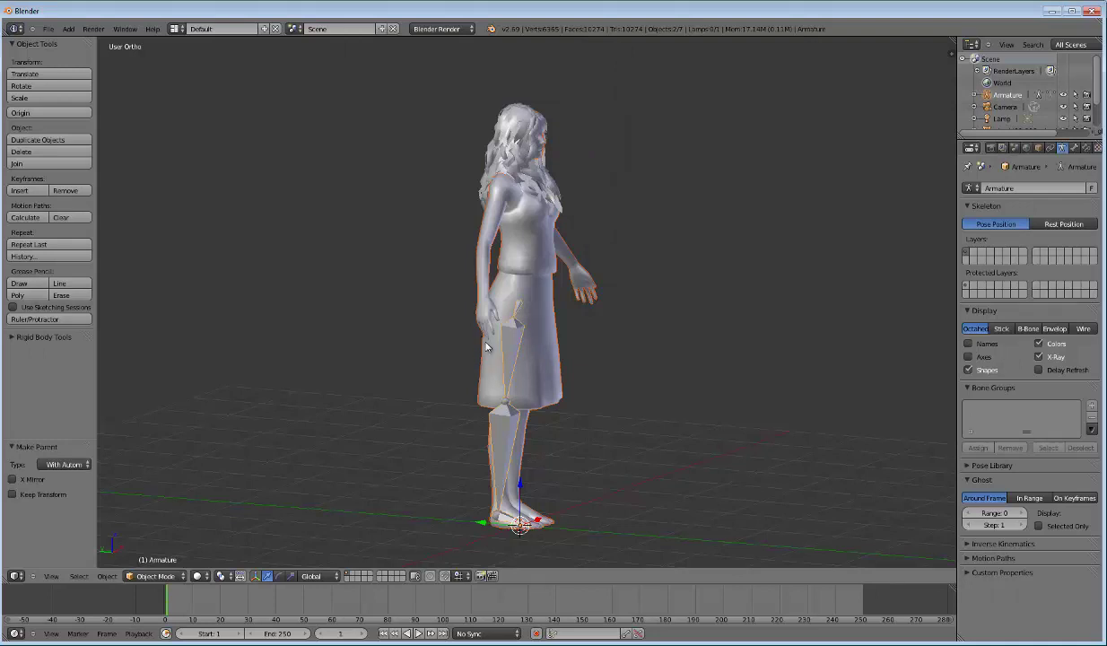
right_click(501, 446)
right_click(501, 446)
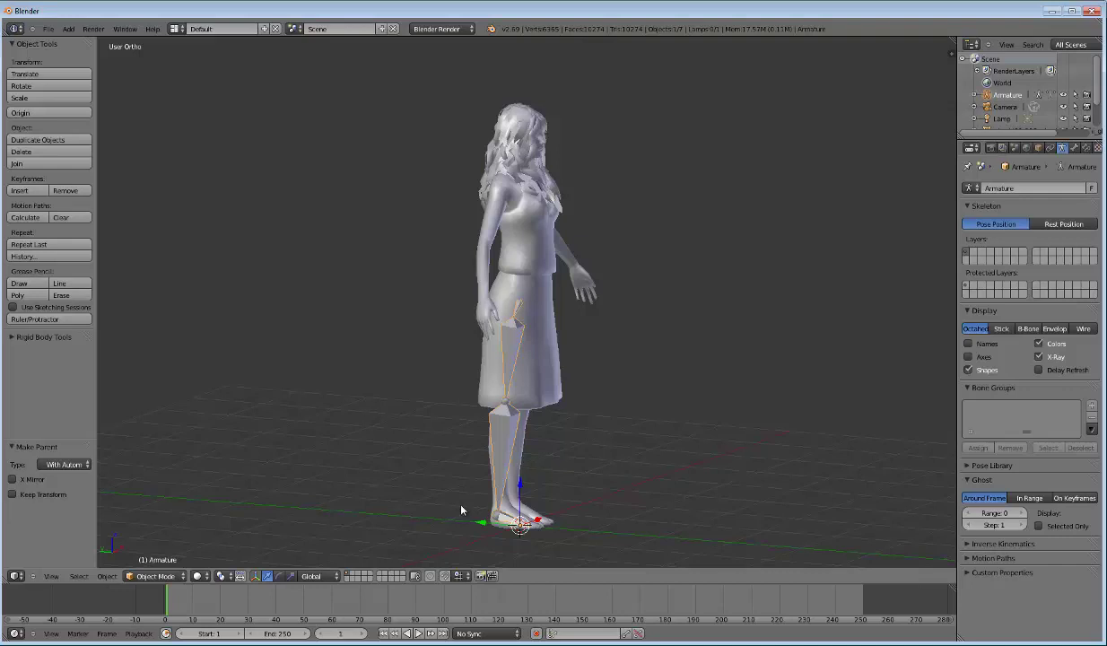
mouse_move(496, 422)
middle_down()
mouse_move(497, 331)
mouse_move(494, 370)
mouse_move(481, 363)
mouse_move(566, 366)
middle_up()
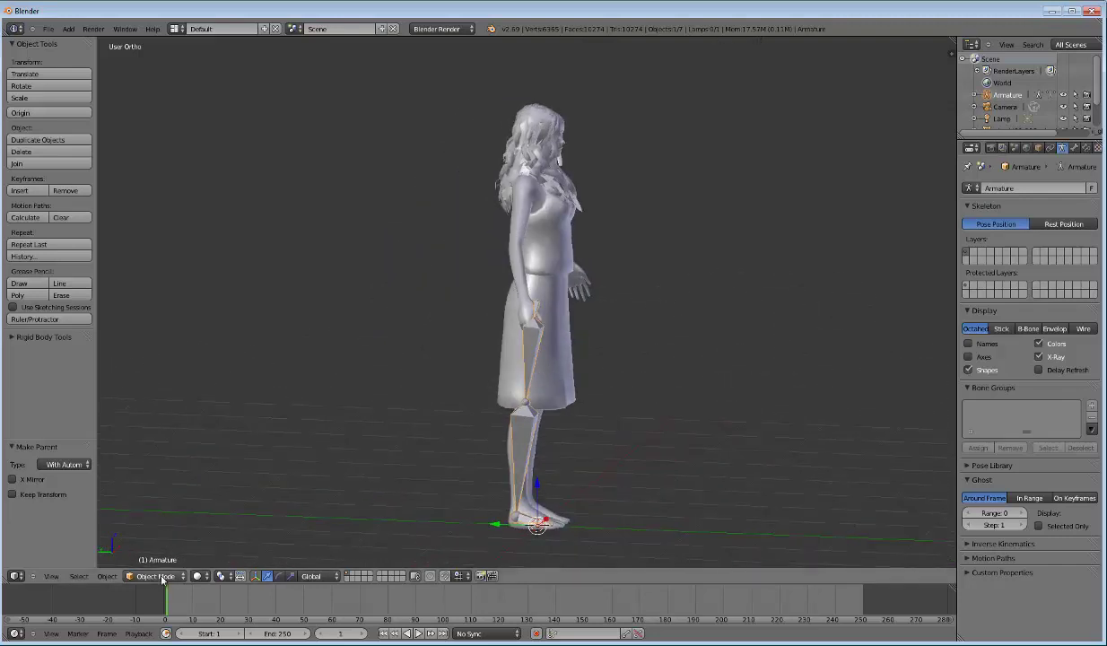
Step: Select the leg armature, switch it to Edit Mode, and pick the upper thigh bone
right_click(526, 429)
right_click(527, 430)
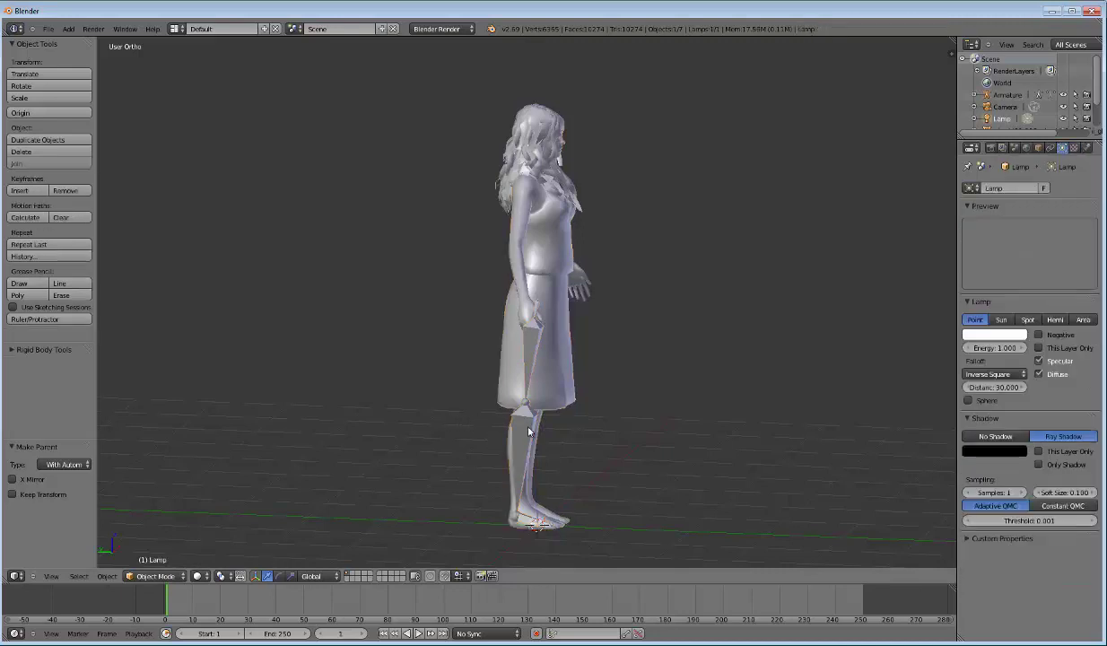
right_click(527, 430)
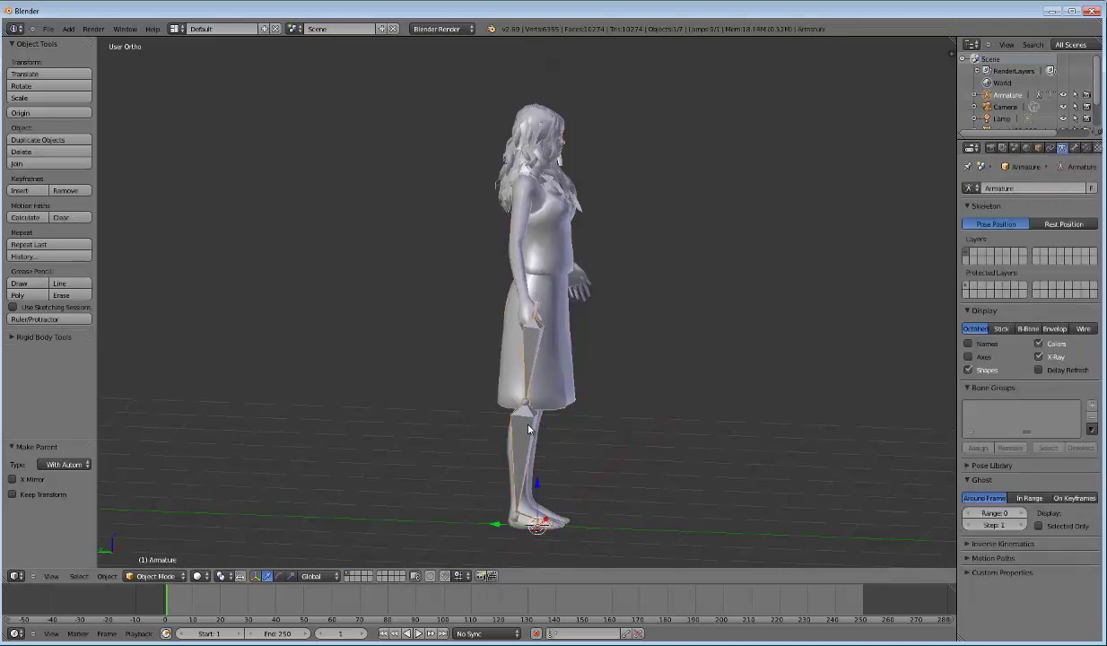
click(162, 576)
click(155, 551)
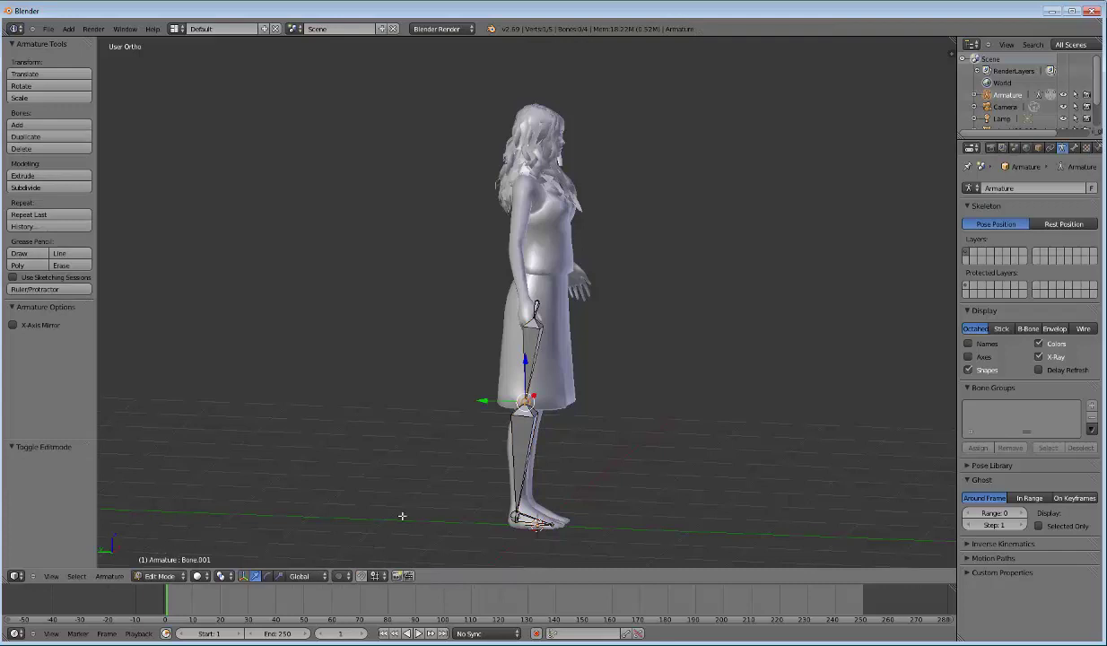
middle_drag(523, 359, 448, 343)
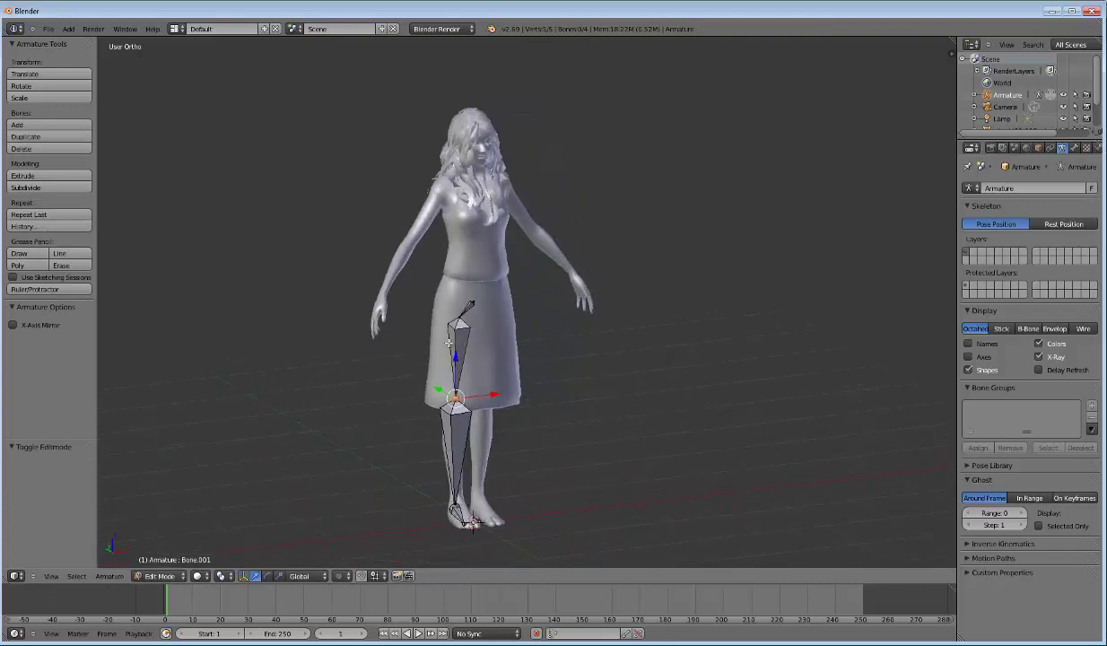
right_click(458, 334)
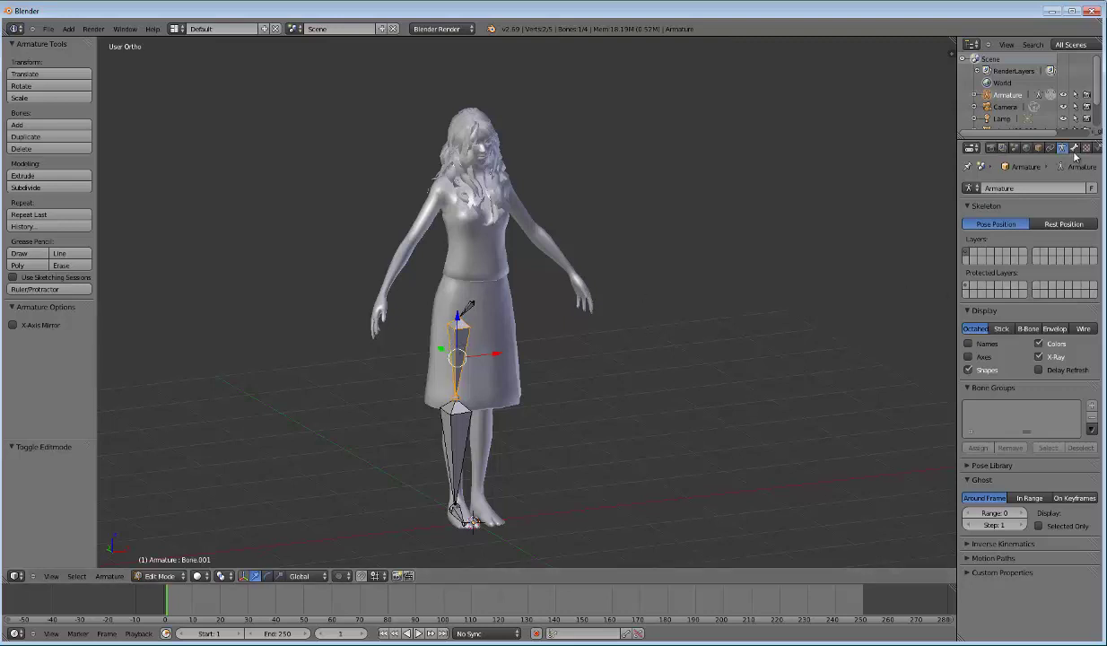
Step: In the Bone tab, rename the thigh bone to Coscia_R and the shin bone to gamba_R
click(1075, 148)
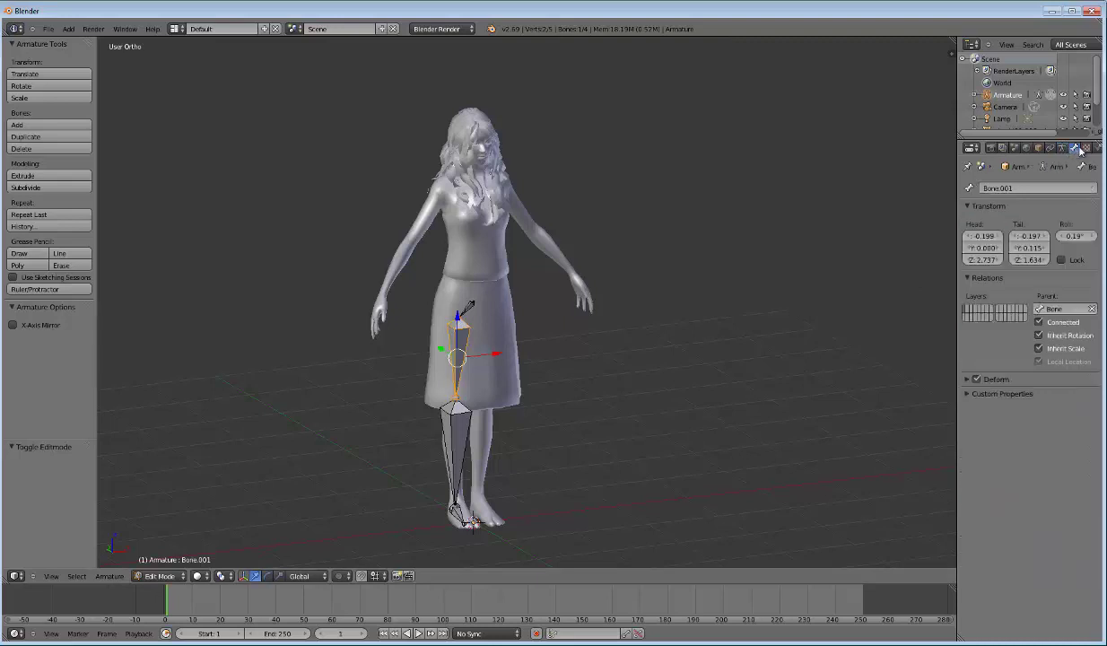
click(1019, 186)
text(cia_R)
key(Return)
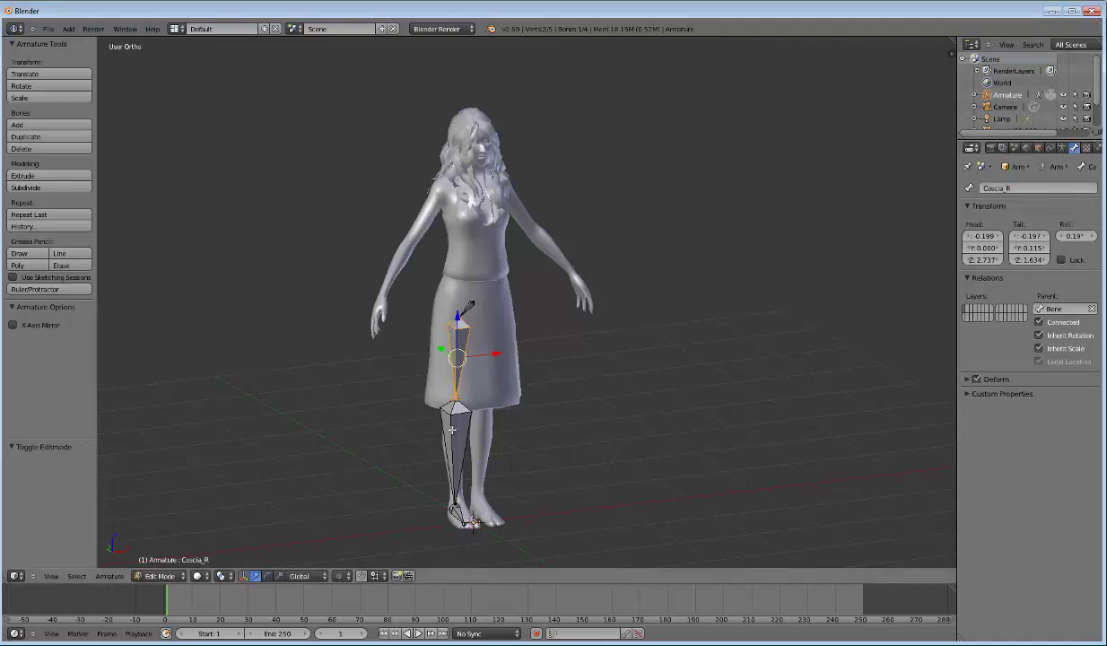
right_click(452, 429)
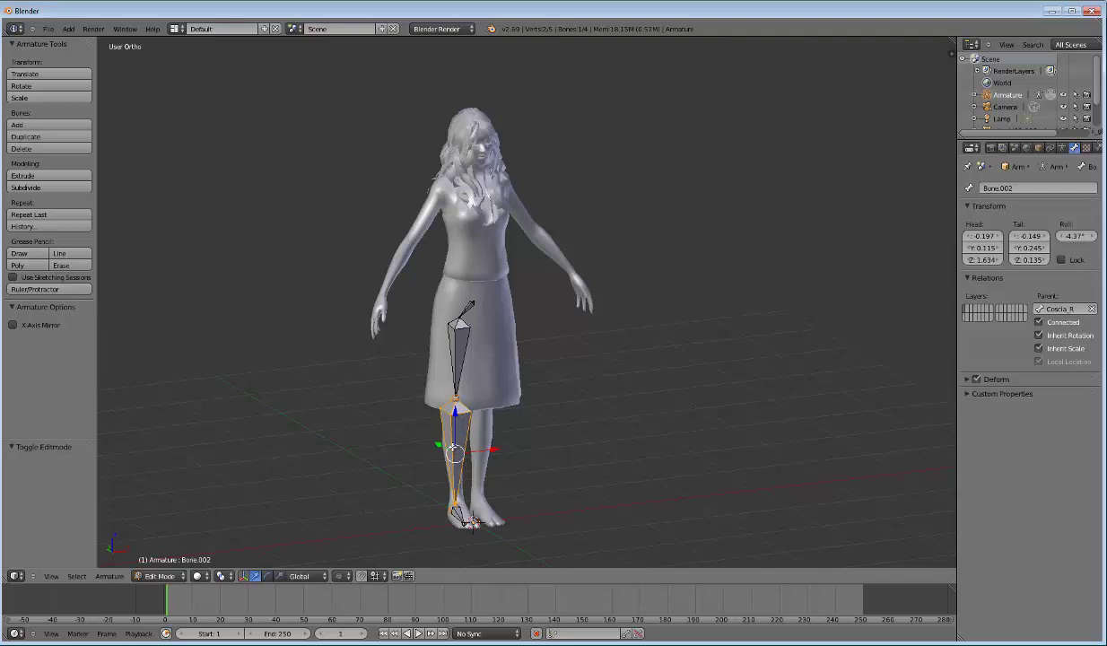
click(1026, 189)
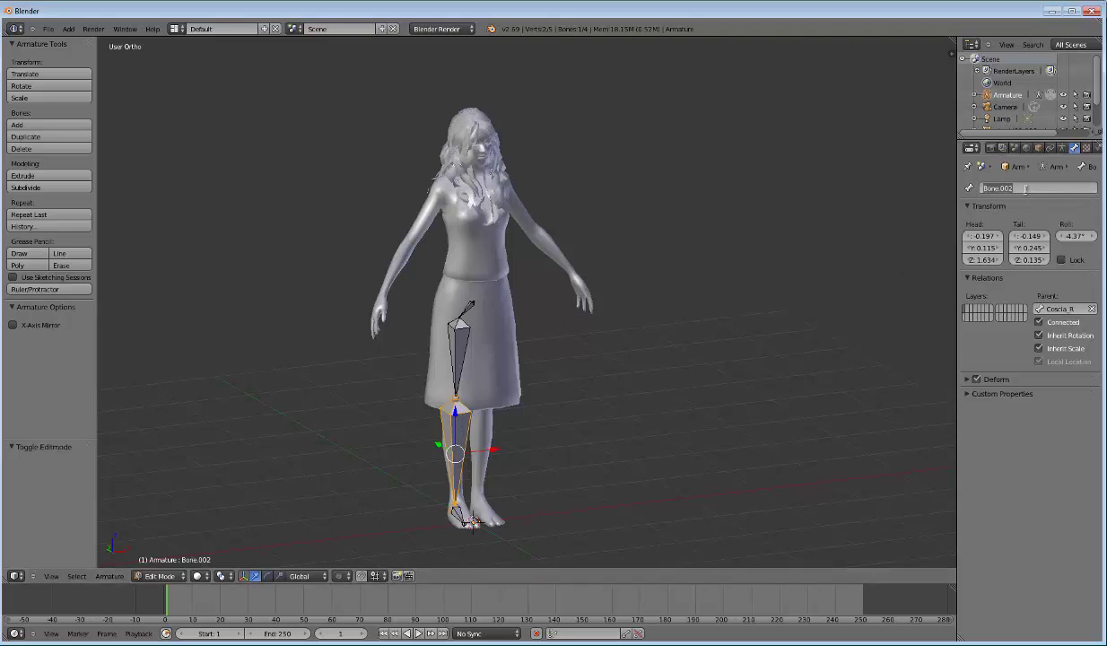
key(BackSpace)
text(gamba_R)
key(Return)
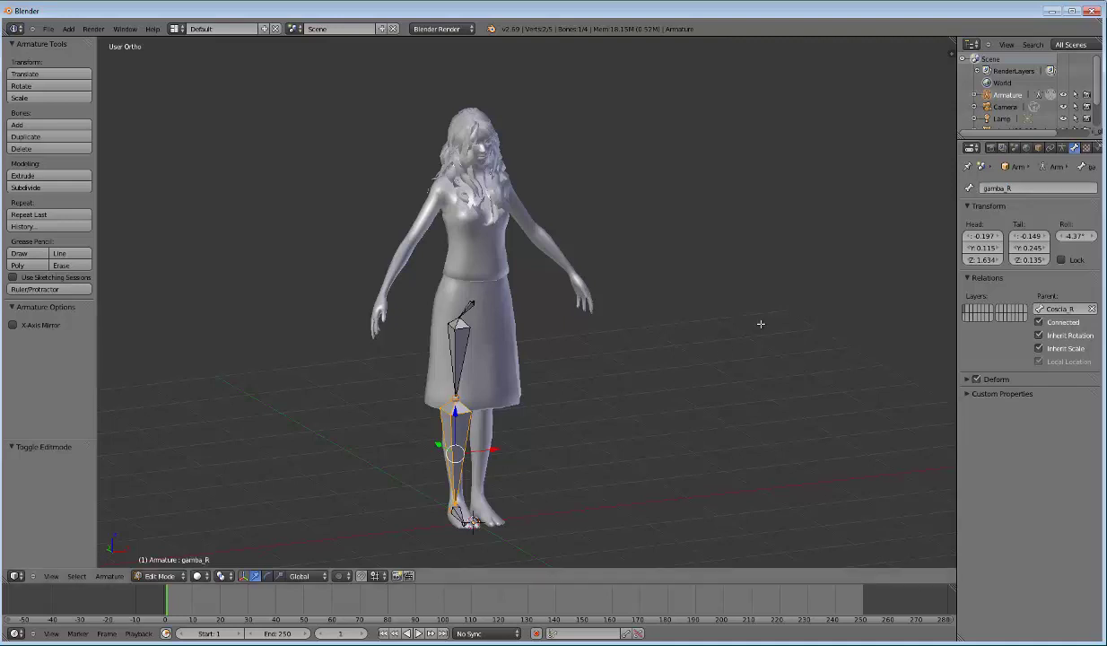
Step: Rename the foot bone to piede_R
right_click(442, 496)
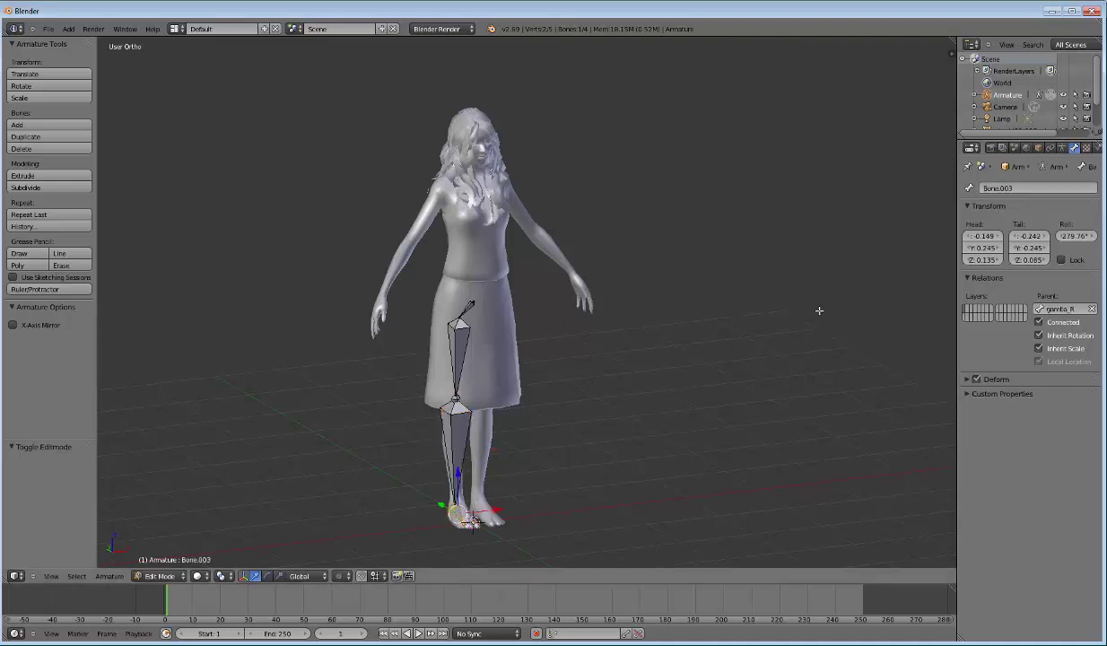
click(1016, 187)
key(ctrl+a)
key(BackSpace)
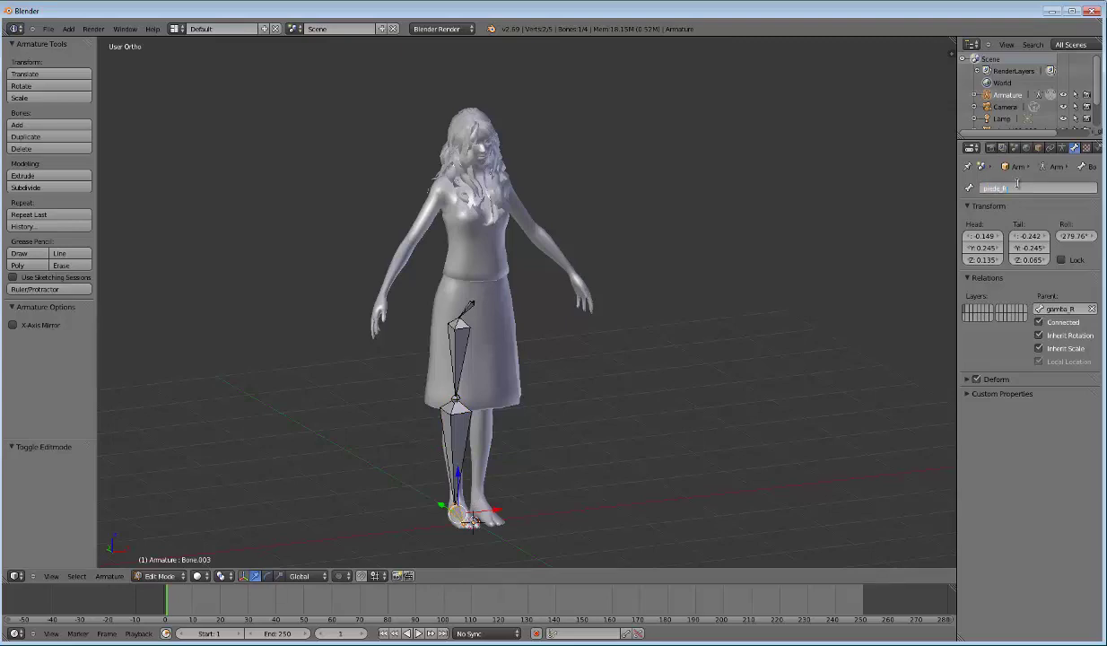
key(Return)
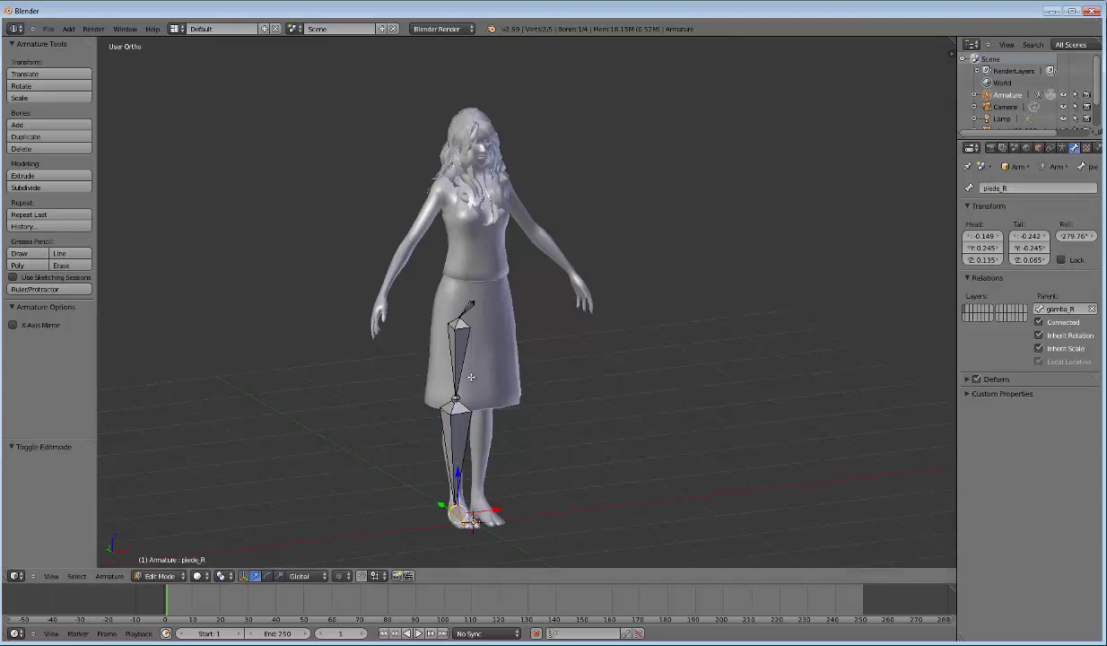
middle_drag(468, 402, 528, 366)
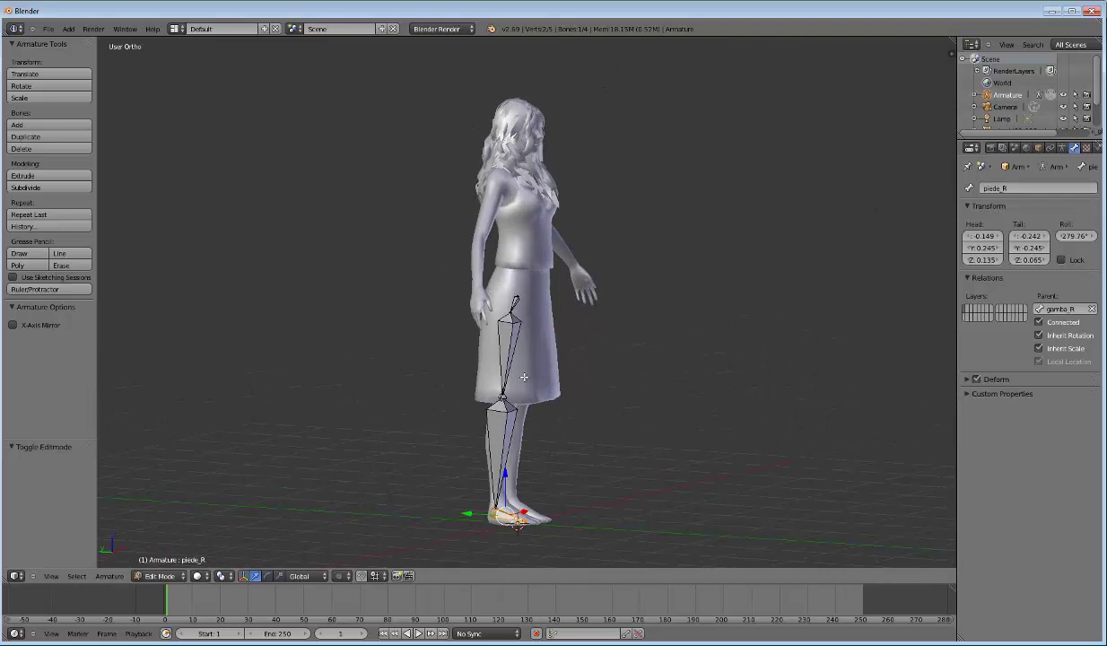
Step: In the Armature data settings, return to Object Mode and draw the bones as Stick
click(1062, 147)
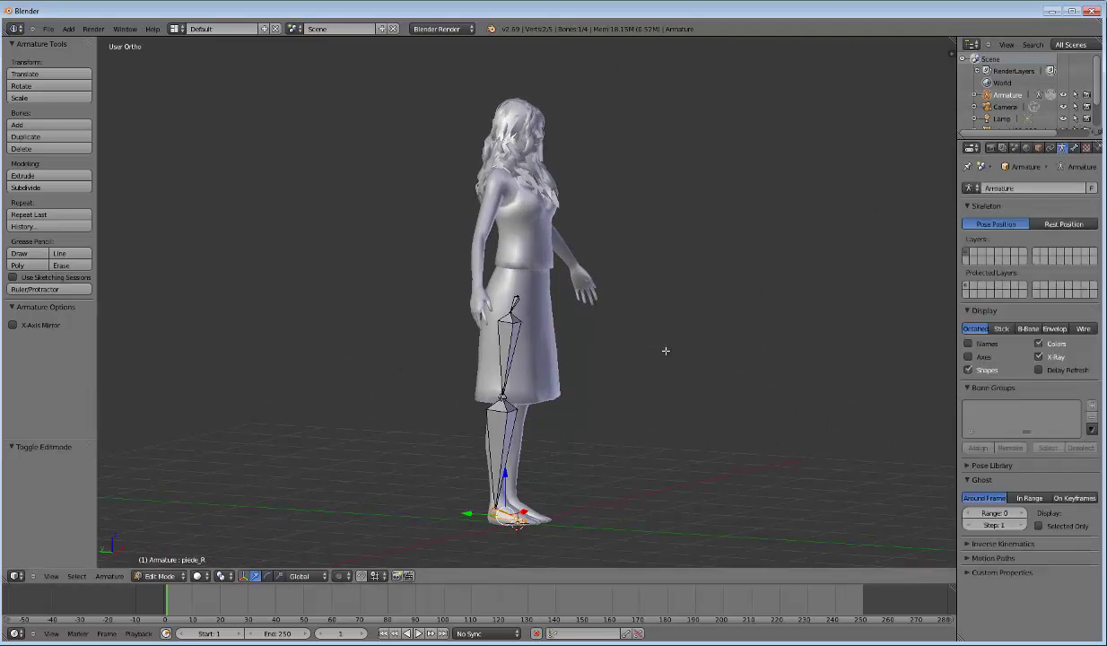
key(Tab)
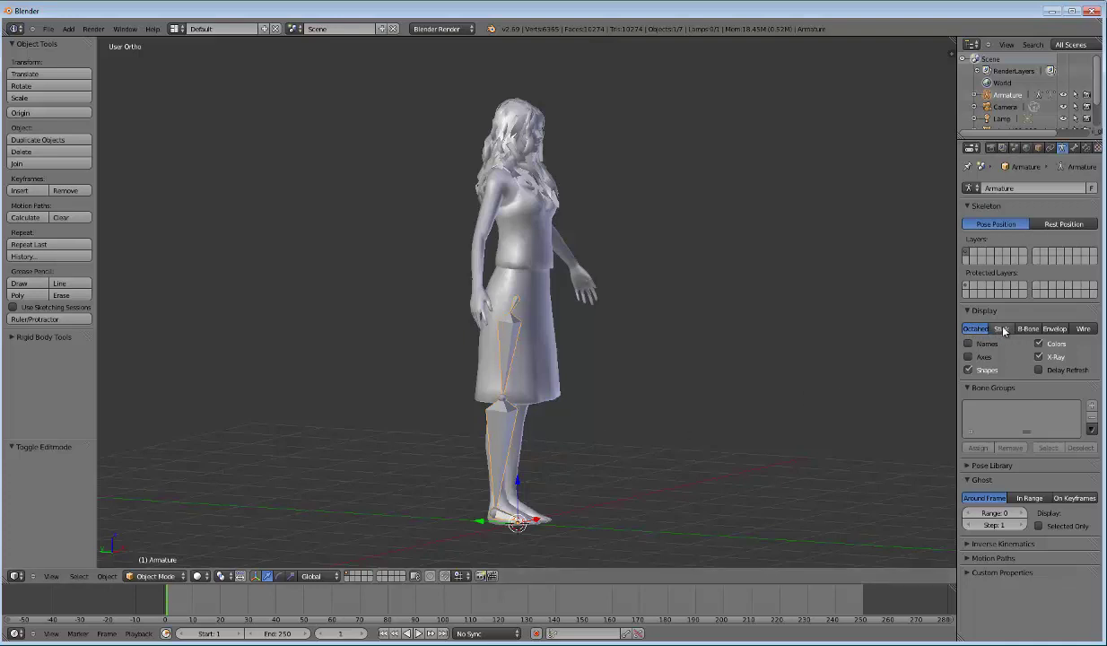
click(1003, 331)
mouse_move(668, 381)
middle_down()
mouse_move(463, 383)
mouse_move(480, 358)
middle_up()
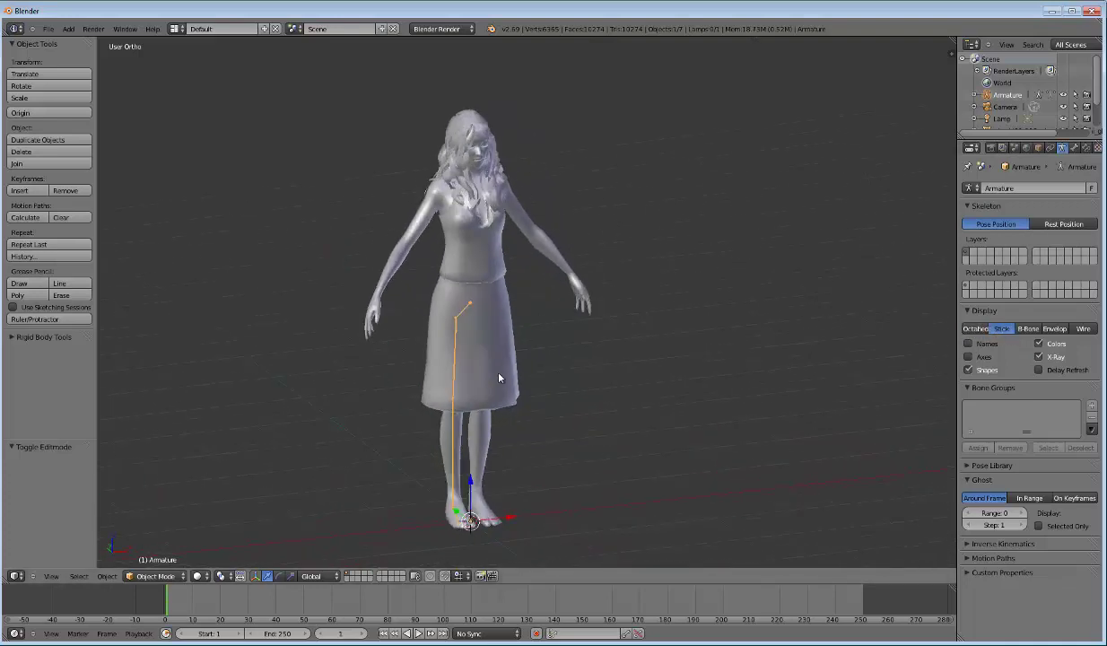
Step: Compare B-Bone, Envelope, Wire and Octahedral bone displays, then settle on Stick
click(1032, 329)
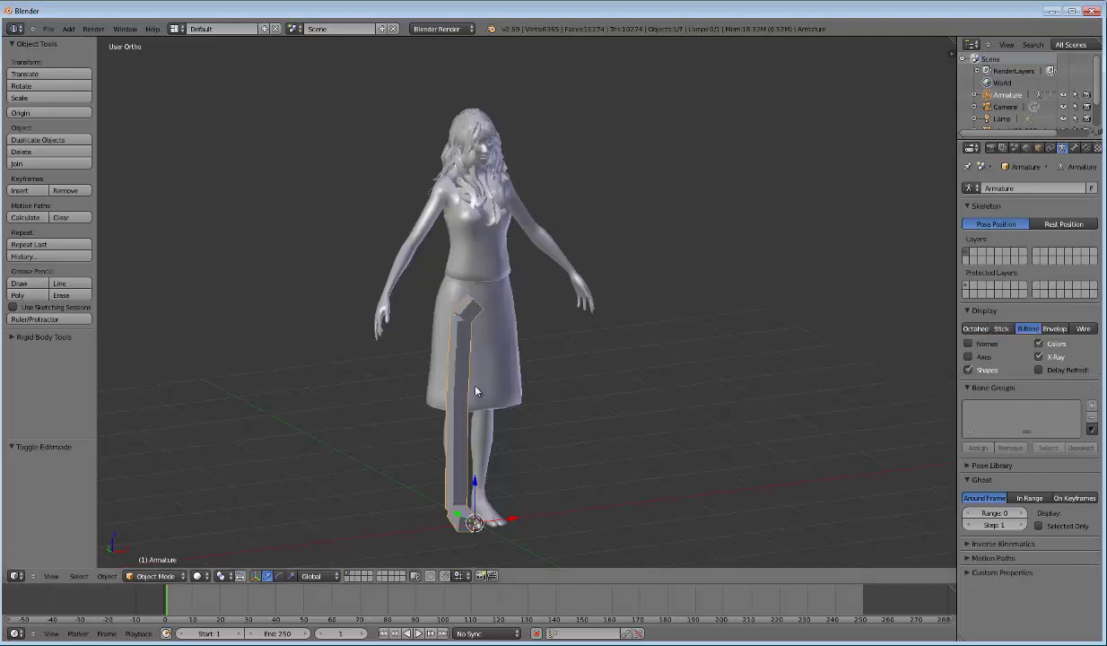
mouse_move(475, 391)
middle_down()
mouse_move(551, 380)
mouse_move(478, 365)
middle_up()
click(1054, 329)
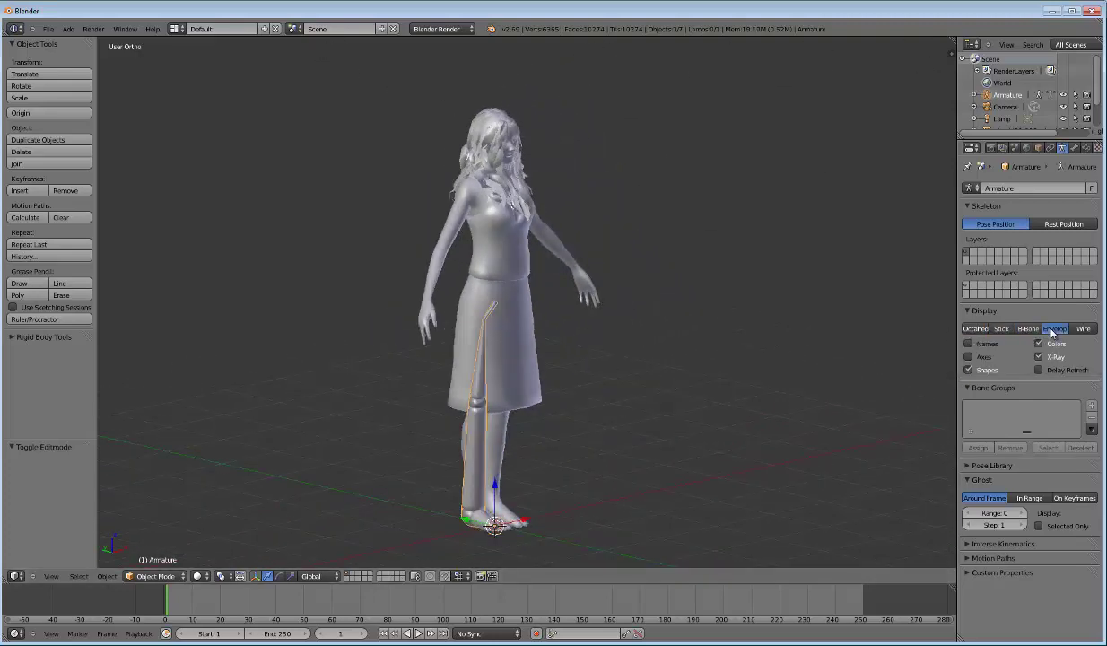
middle_drag(480, 386, 559, 397)
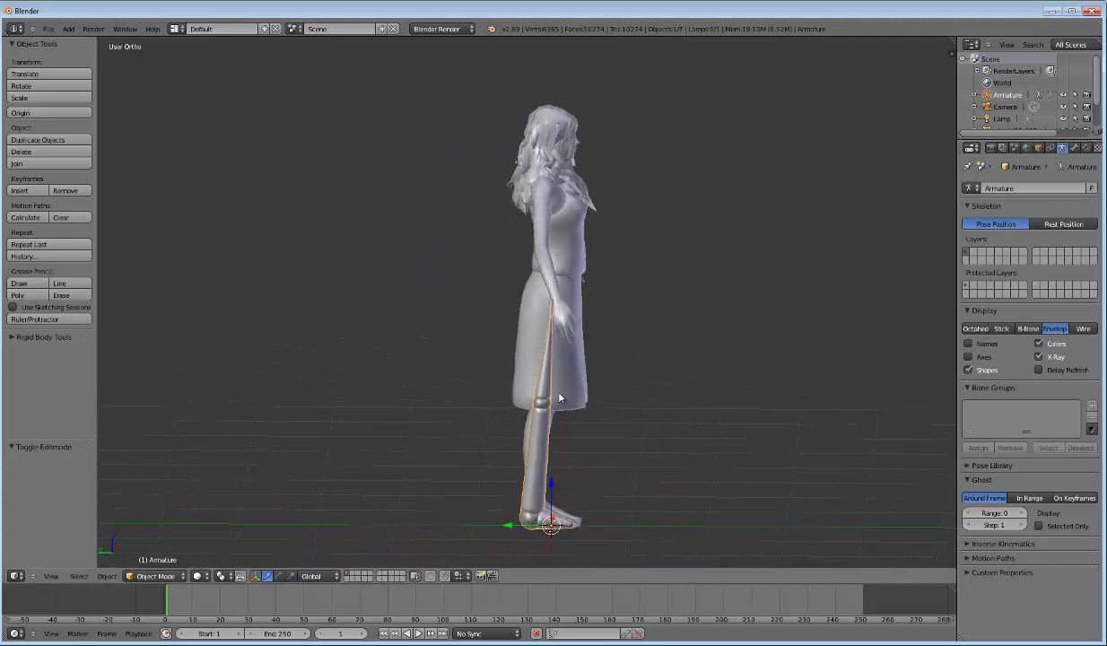
click(1083, 328)
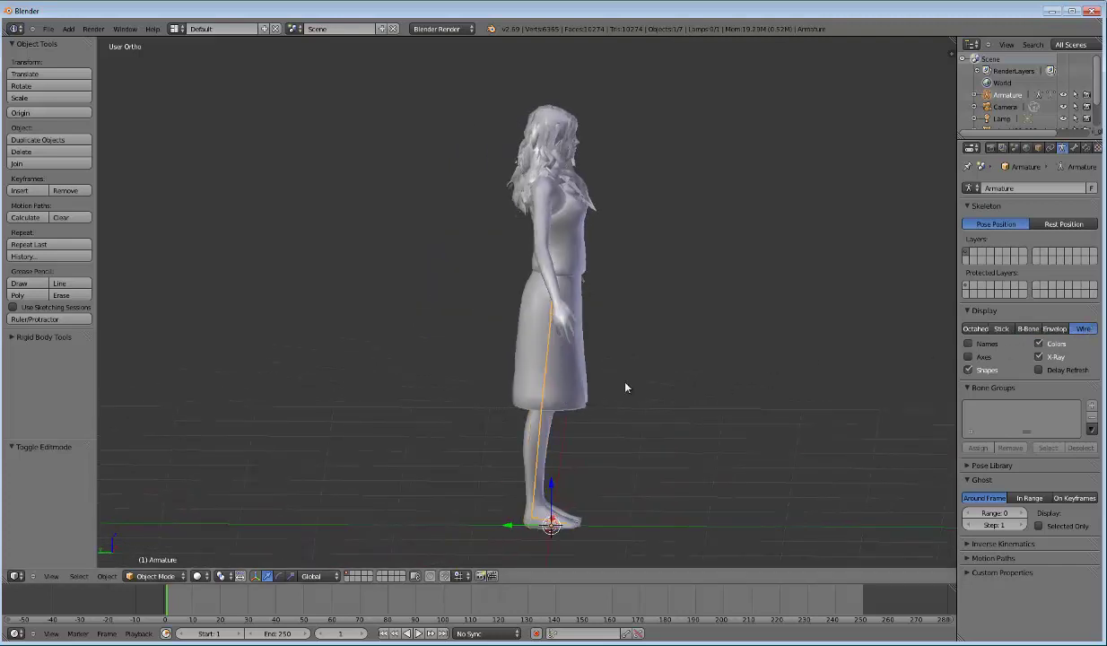
click(1002, 328)
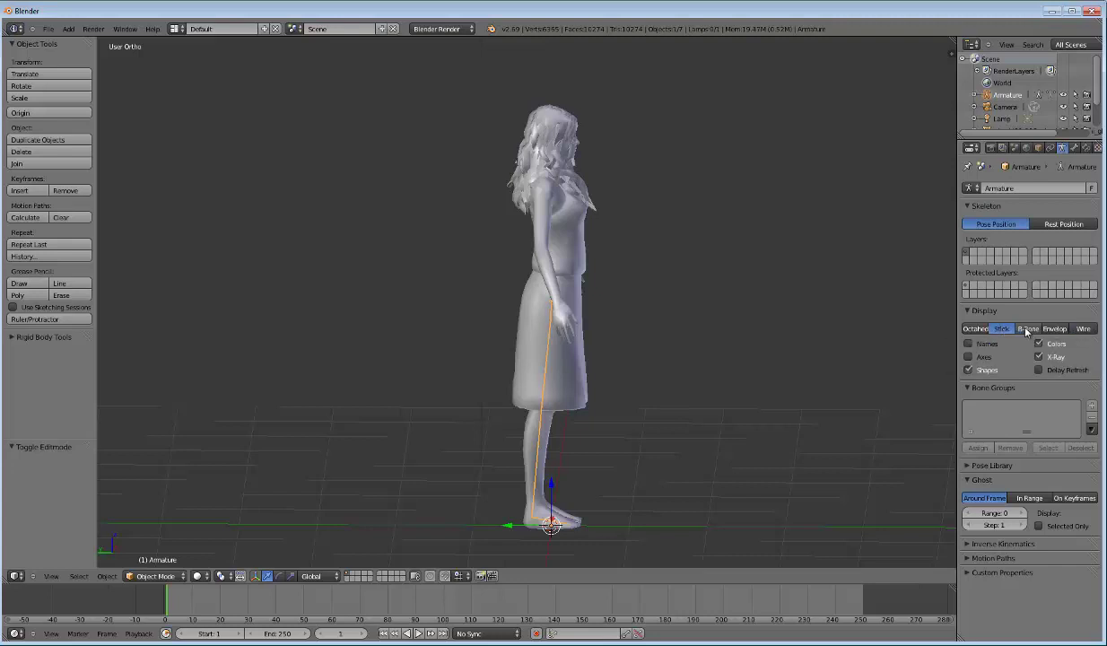
click(1027, 329)
click(976, 330)
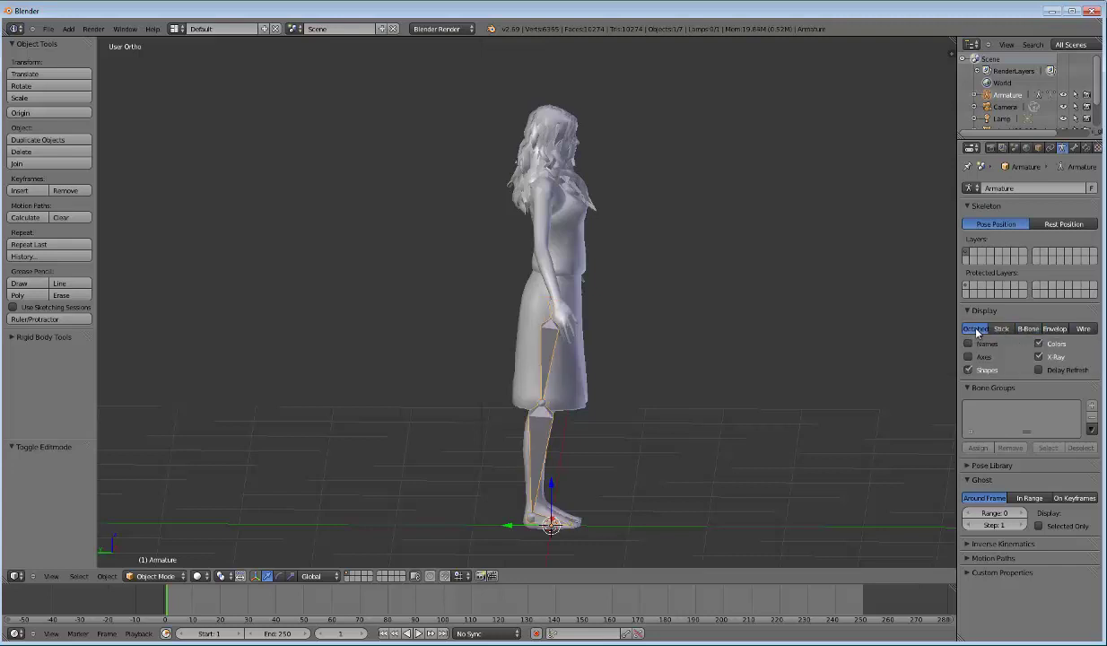
click(1002, 330)
mouse_move(560, 328)
middle_down()
mouse_move(447, 333)
mouse_move(566, 318)
mouse_move(433, 360)
mouse_move(484, 368)
mouse_move(475, 438)
middle_up()
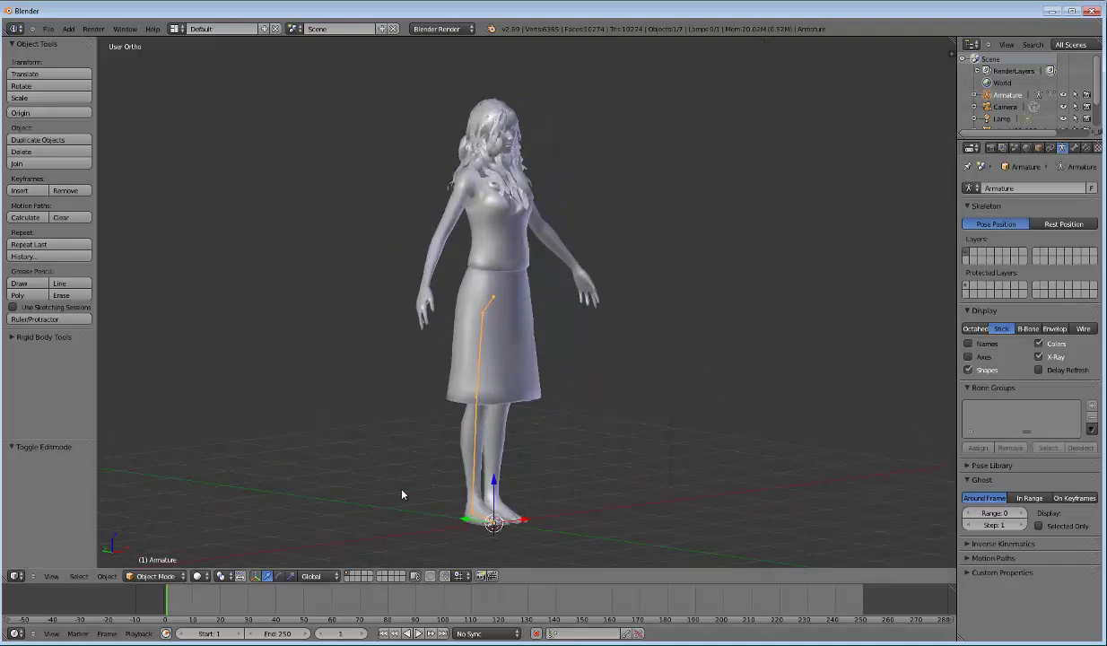
Step: Switch the armature to Pose Mode and select the lower-leg bone gamba_R
click(155, 576)
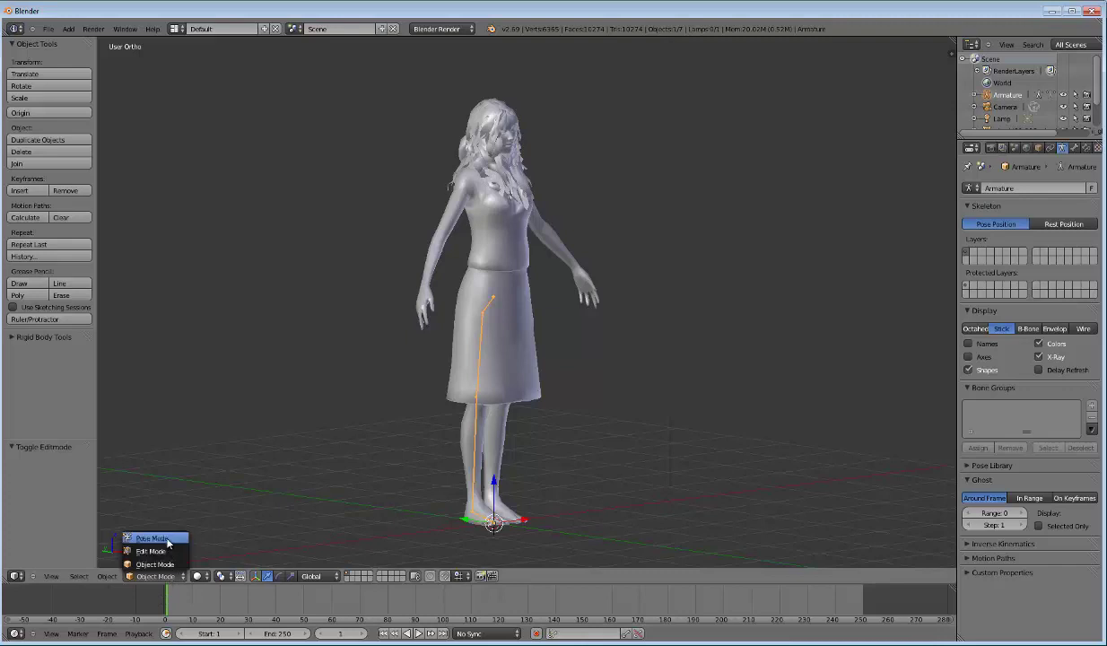
click(184, 536)
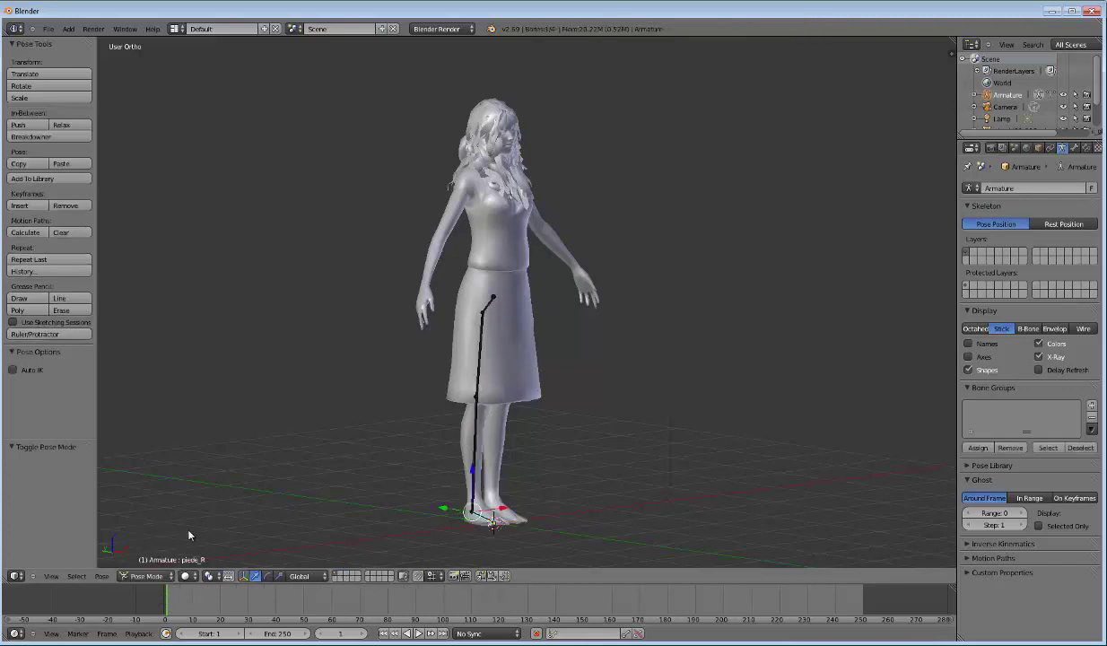
right_click(475, 437)
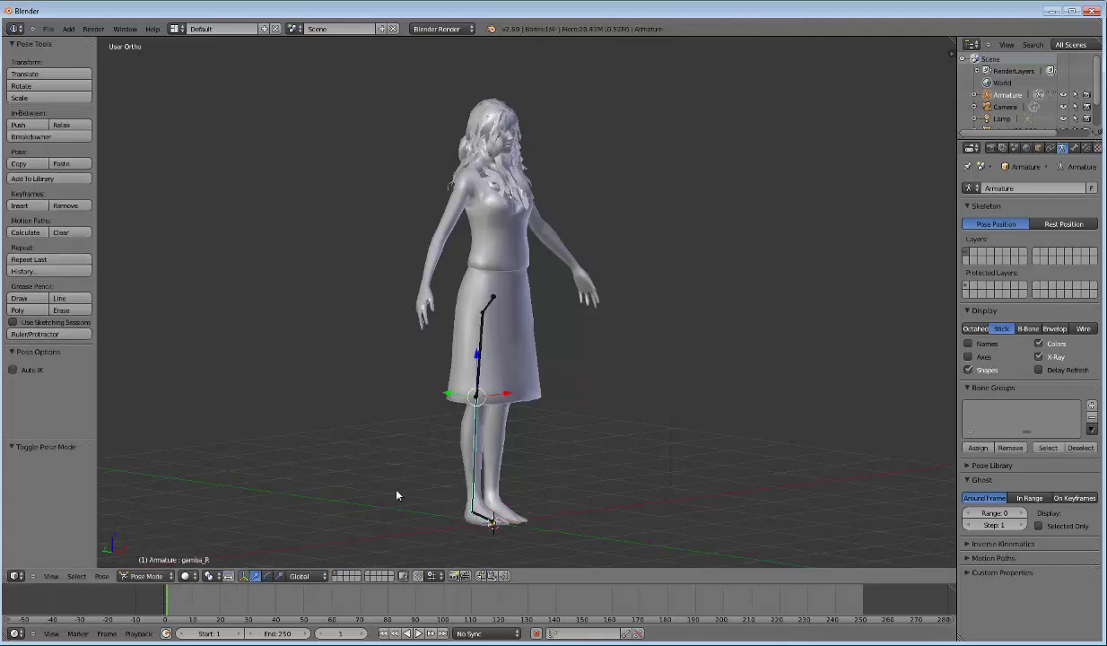
middle_drag(440, 456, 512, 410)
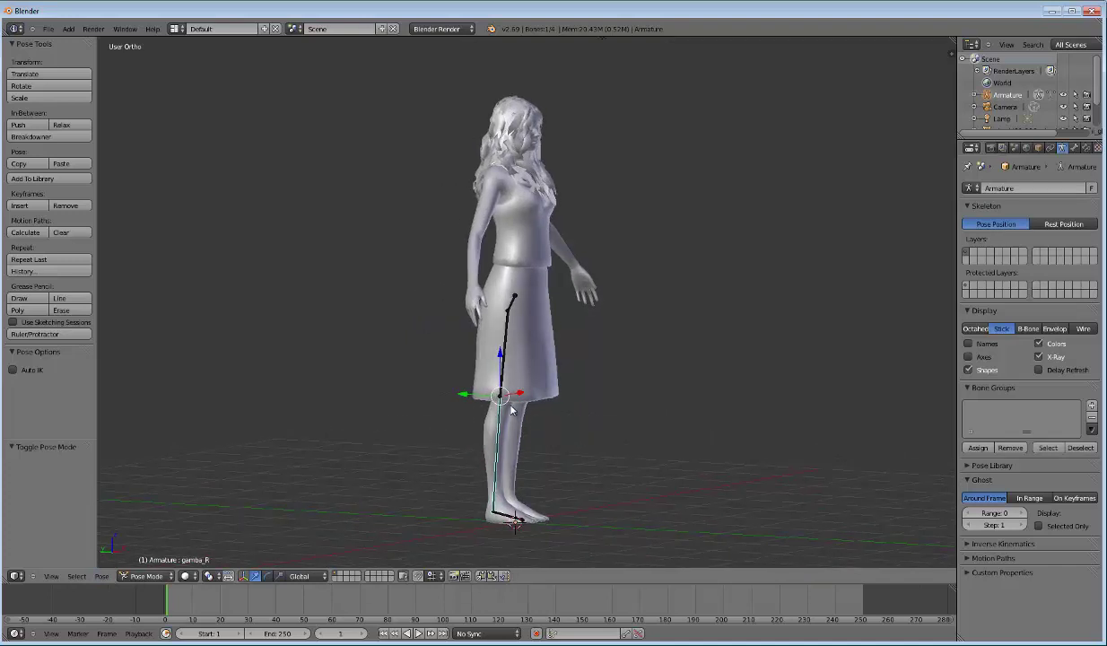
Step: Rotate gamba_R back 49.361° in Right Ortho view, then start rotating the thigh Coscia_R
key(KP_1)
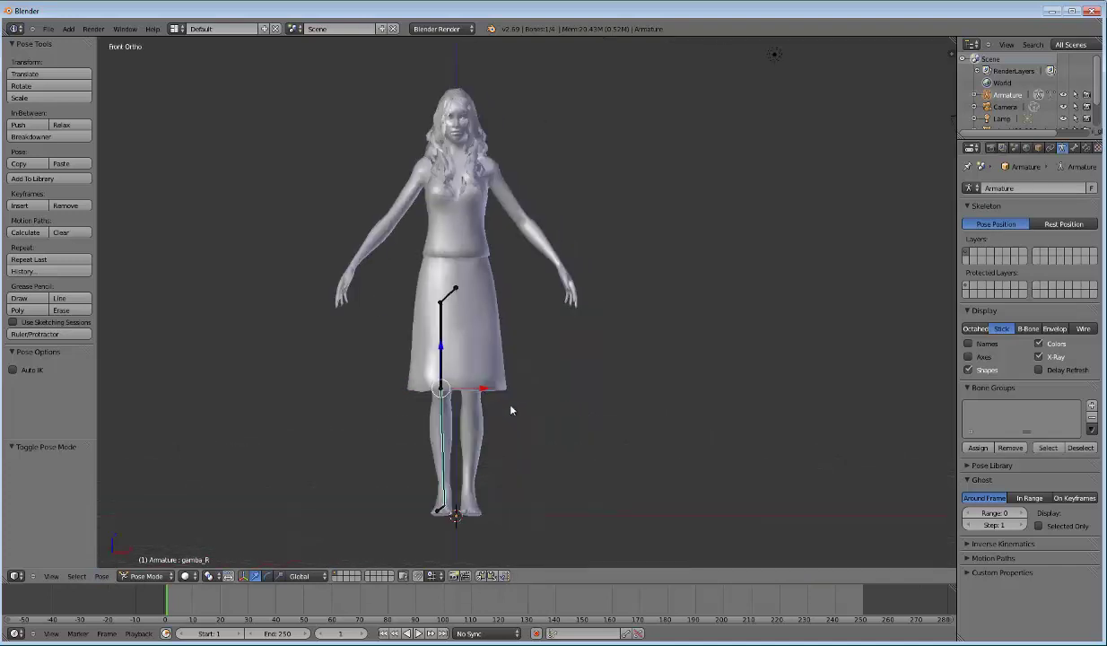
key(KP_3)
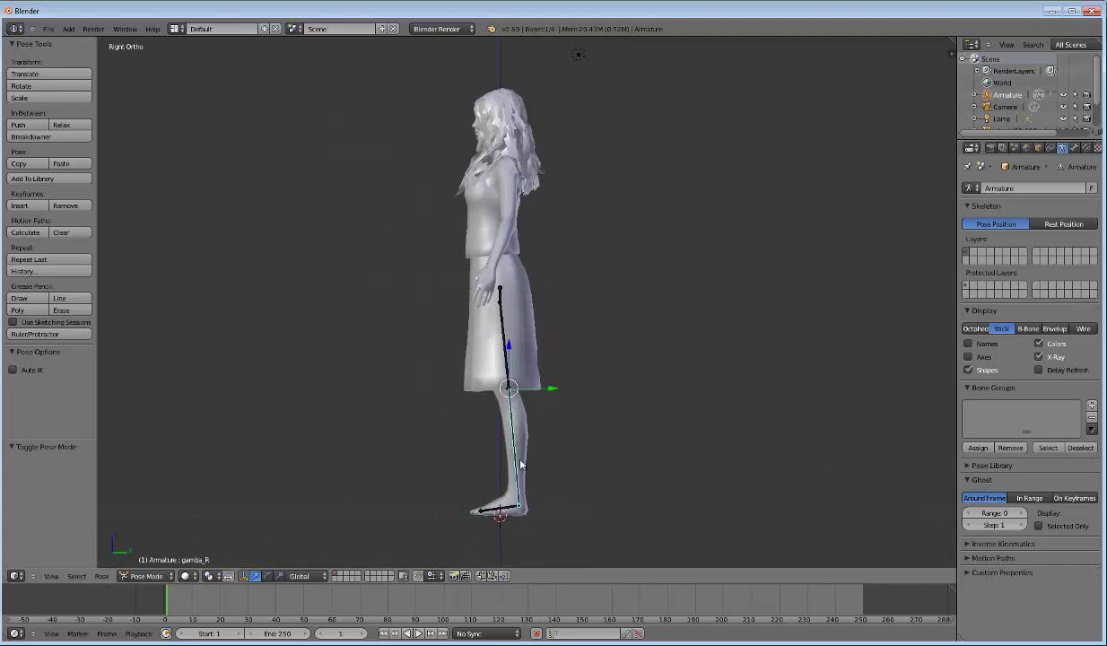
key(r)
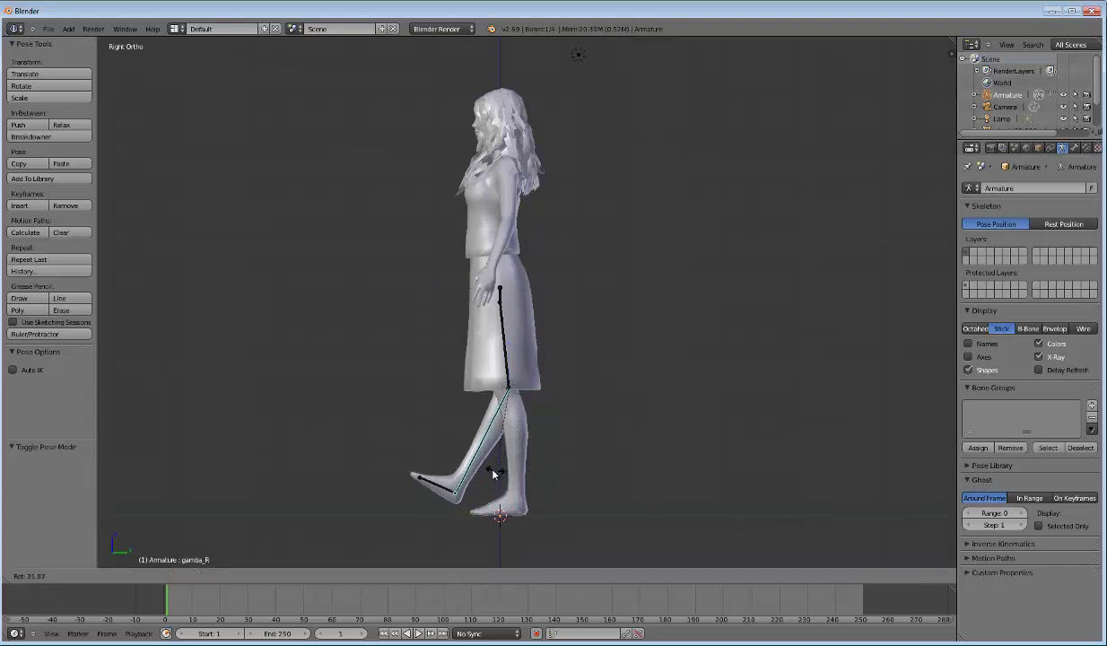
click(473, 463)
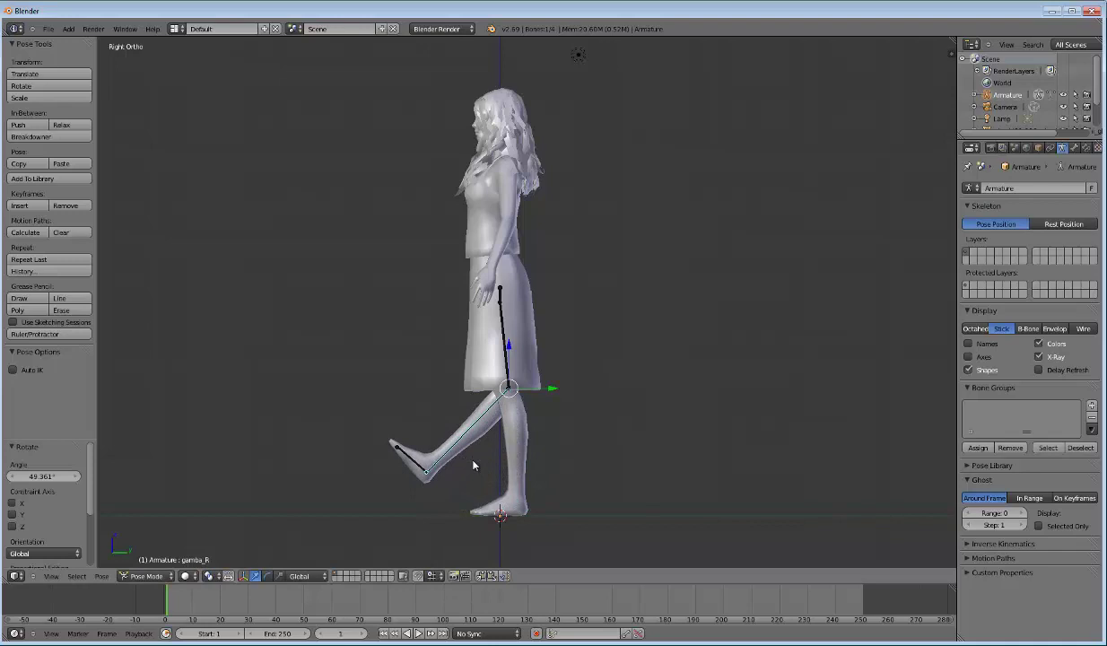
right_click(504, 337)
key(r)
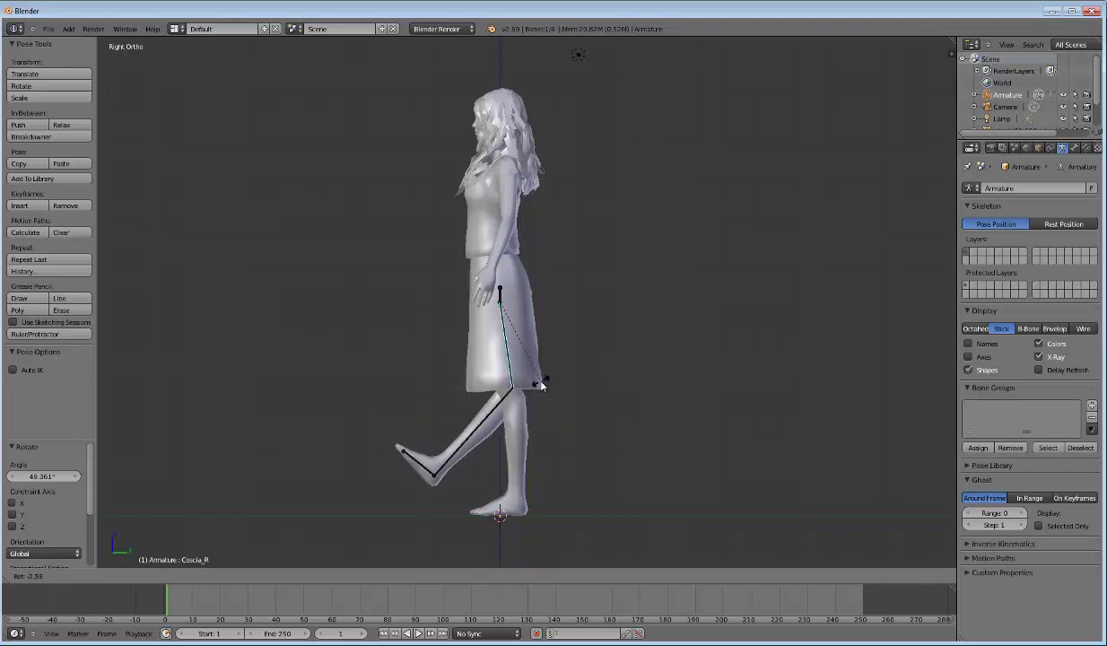
Step: Confirm the Coscia_R thigh tilt of -2.578° and orbit to check the leg
click(540, 384)
mouse_move(541, 383)
middle_down()
mouse_move(599, 412)
mouse_move(508, 418)
mouse_move(531, 396)
mouse_move(724, 404)
middle_up()
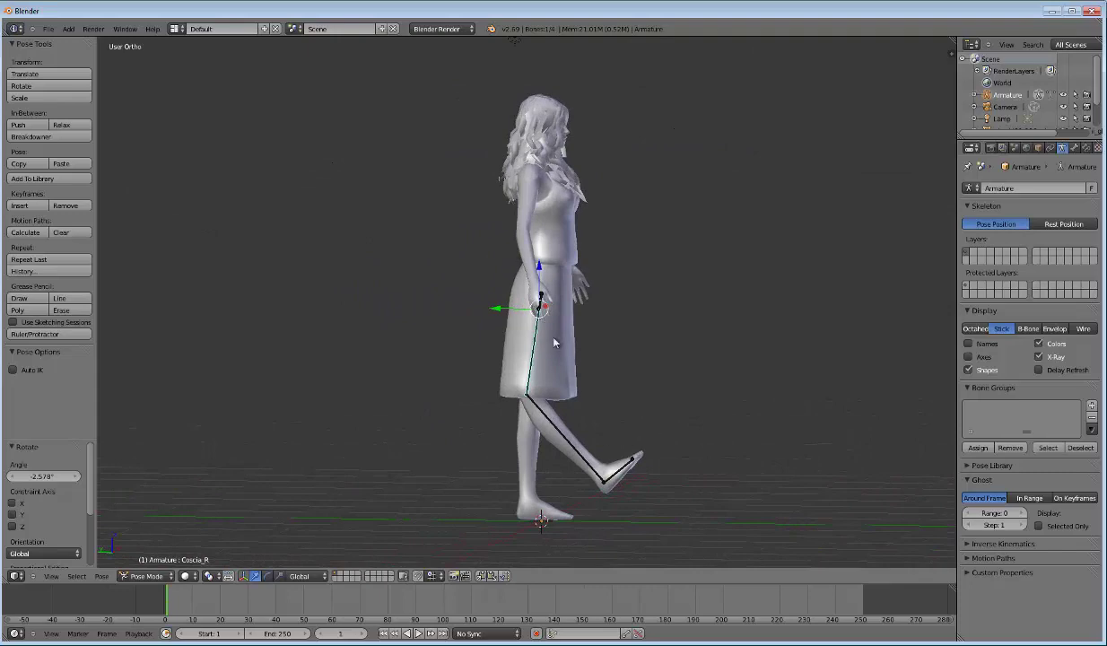
mouse_move(526, 357)
middle_down()
mouse_move(458, 365)
mouse_move(464, 404)
mouse_move(488, 355)
mouse_move(599, 359)
mouse_move(579, 387)
mouse_move(495, 395)
mouse_move(447, 372)
mouse_move(421, 376)
middle_up()
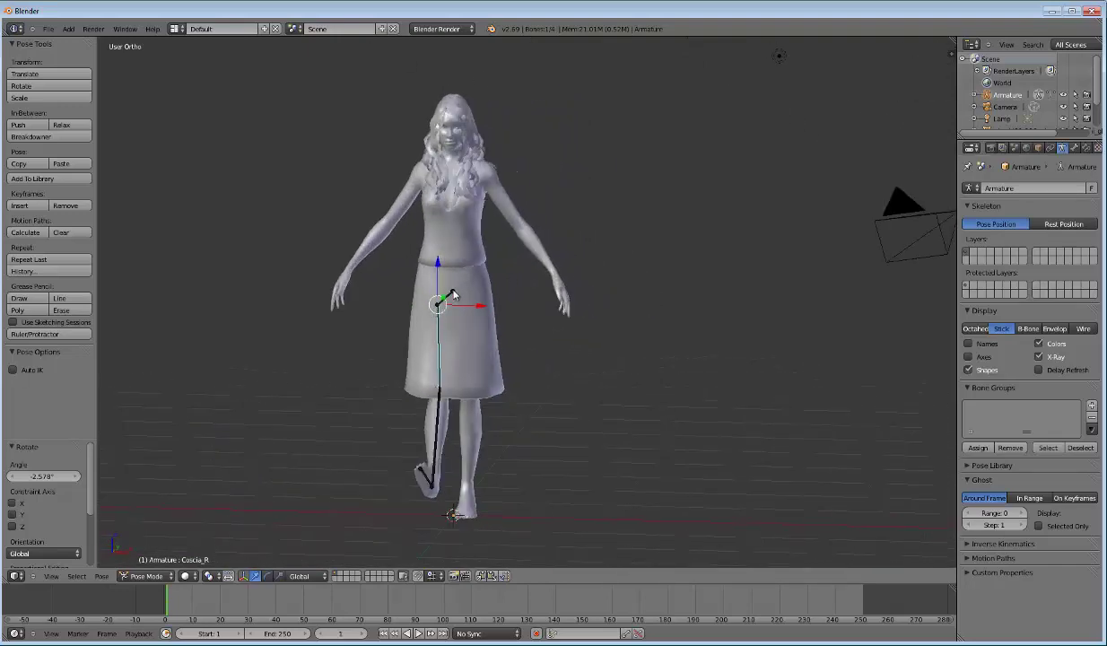
mouse_move(427, 365)
middle_down()
mouse_move(619, 449)
mouse_move(660, 500)
middle_up()
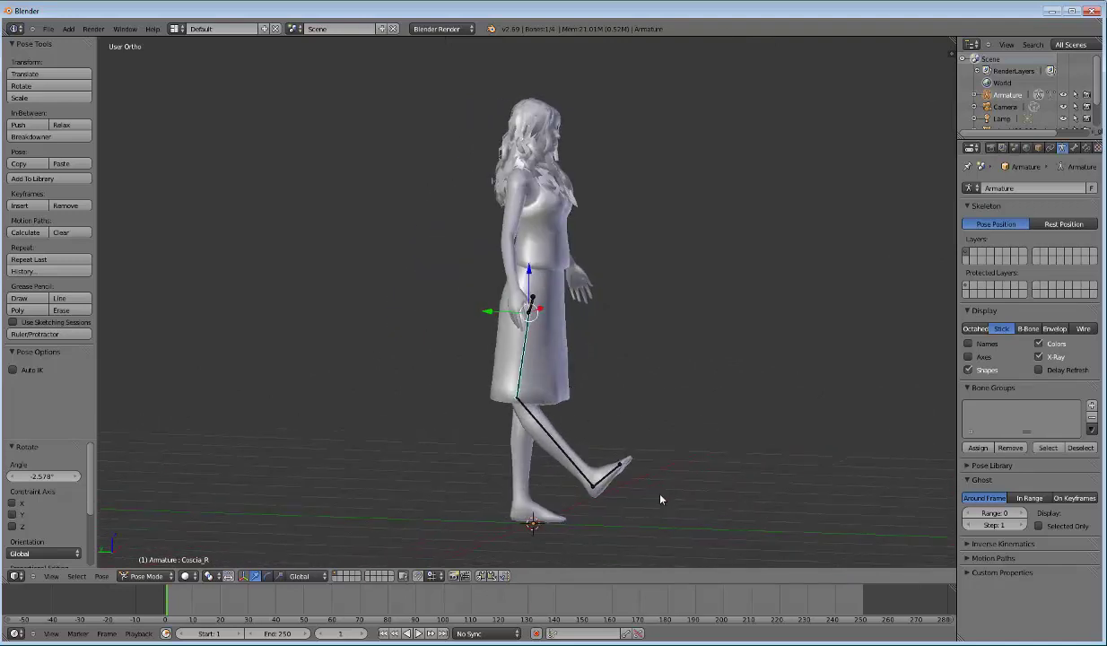
Step: Rotate the foot bone piede_R so the right foot points downward
right_click(609, 478)
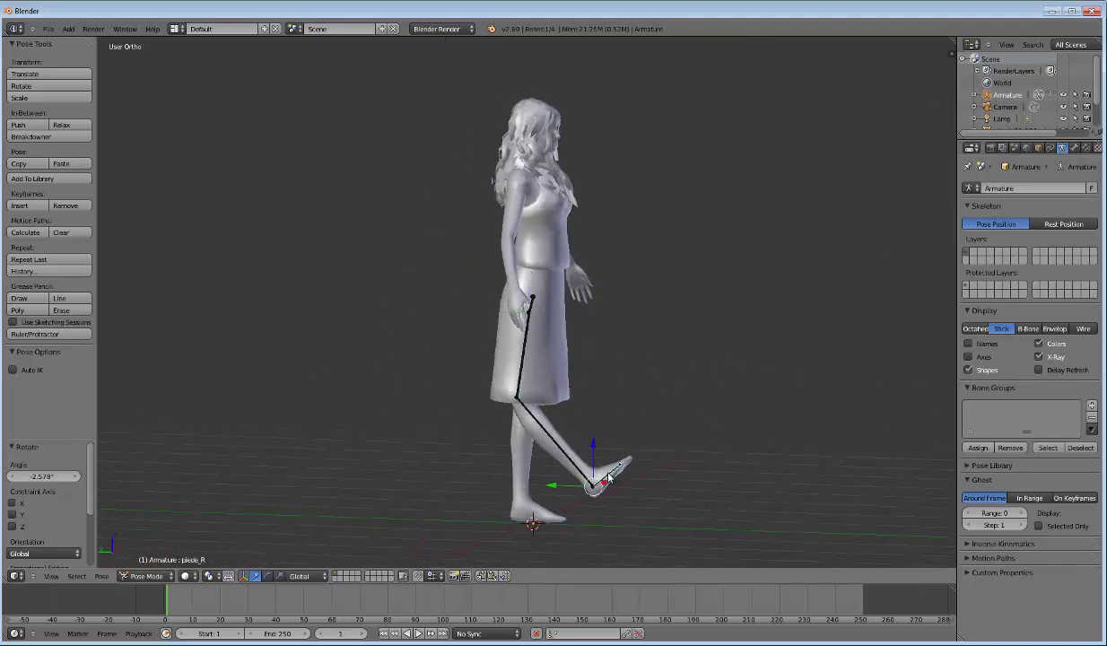
key(r)
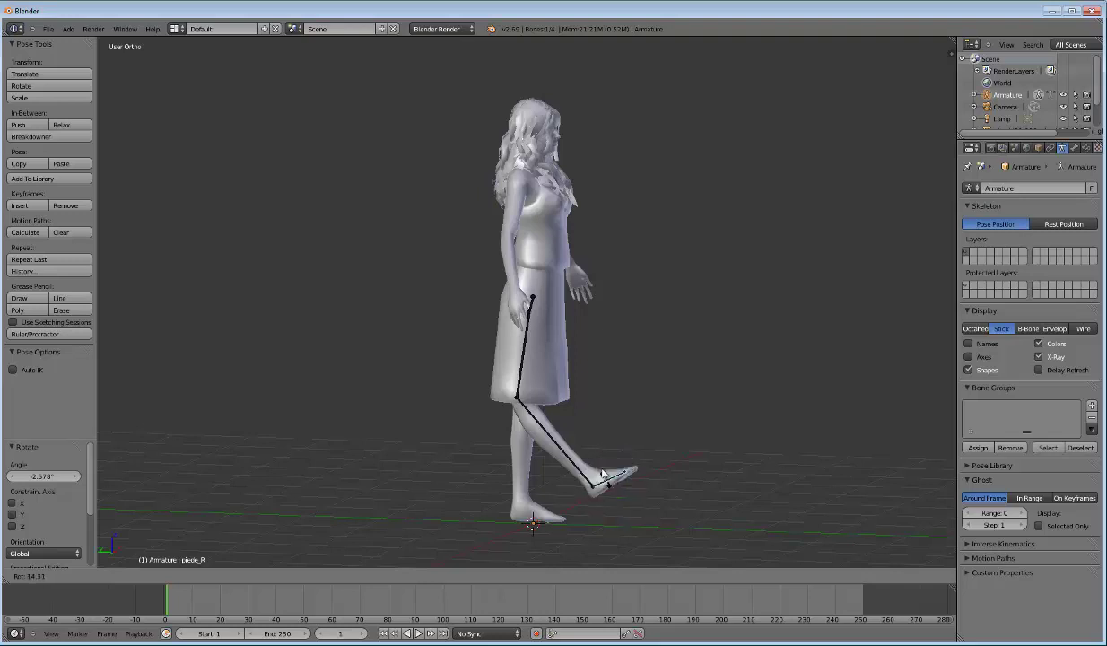
click(574, 448)
mouse_move(540, 421)
middle_down()
mouse_move(478, 445)
mouse_move(449, 403)
middle_up()
Step: Select Coscia_R and gamba_R and orbit around to inspect the bent right leg
right_click(446, 396)
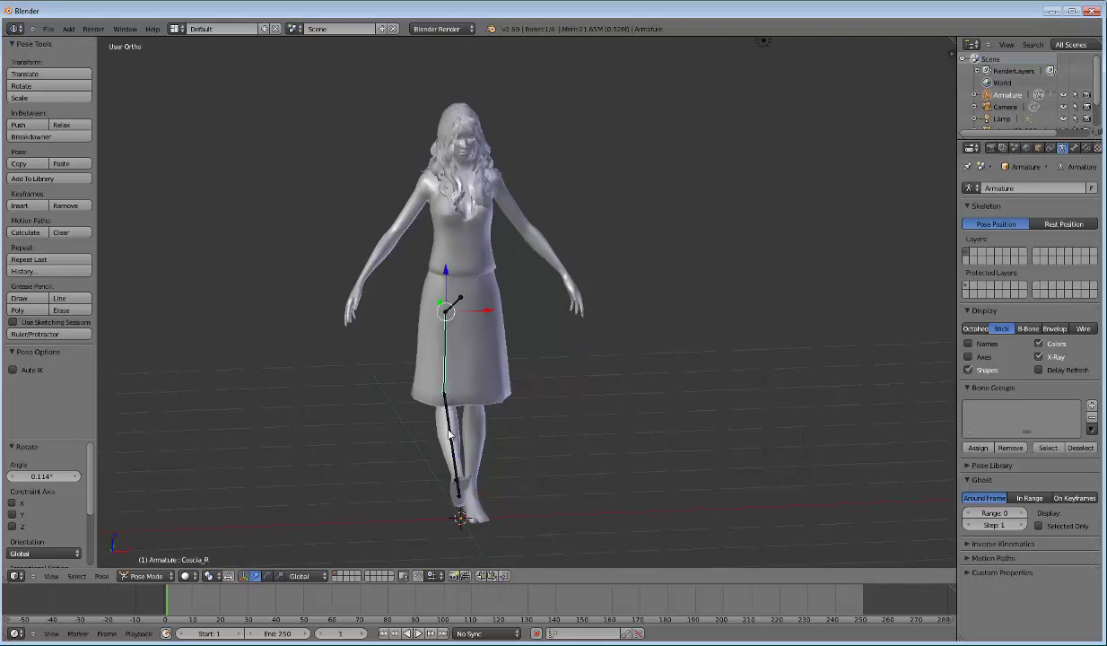
right_click(449, 432)
mouse_move(449, 433)
middle_down()
mouse_move(681, 398)
mouse_move(438, 420)
middle_up()
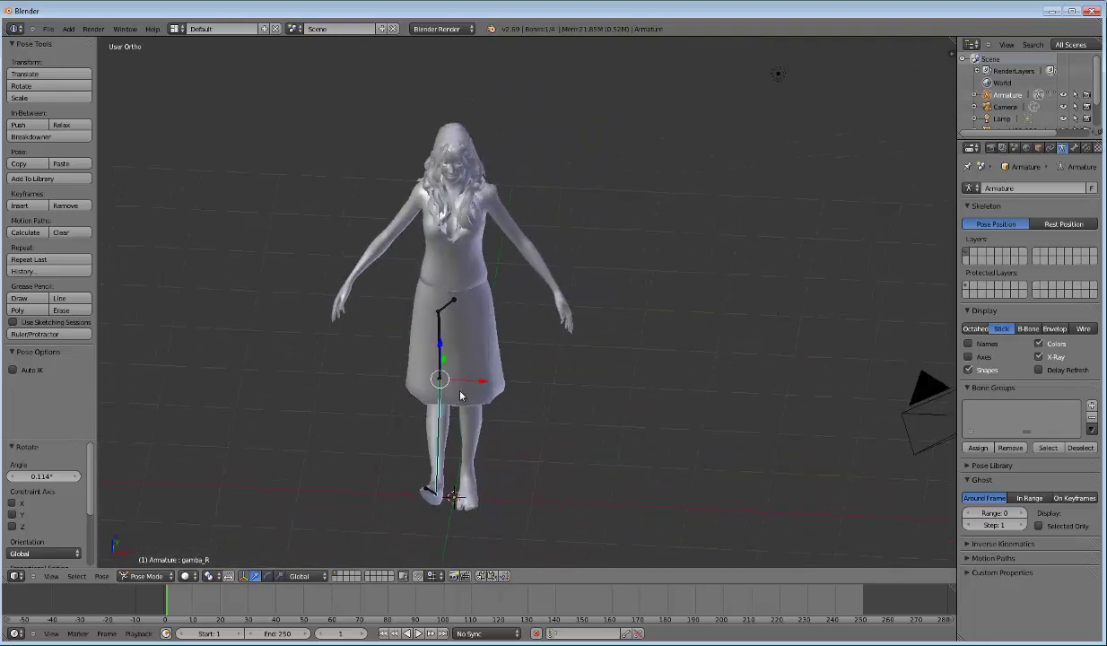
mouse_move(444, 386)
middle_down()
mouse_move(601, 353)
mouse_move(619, 331)
middle_up()
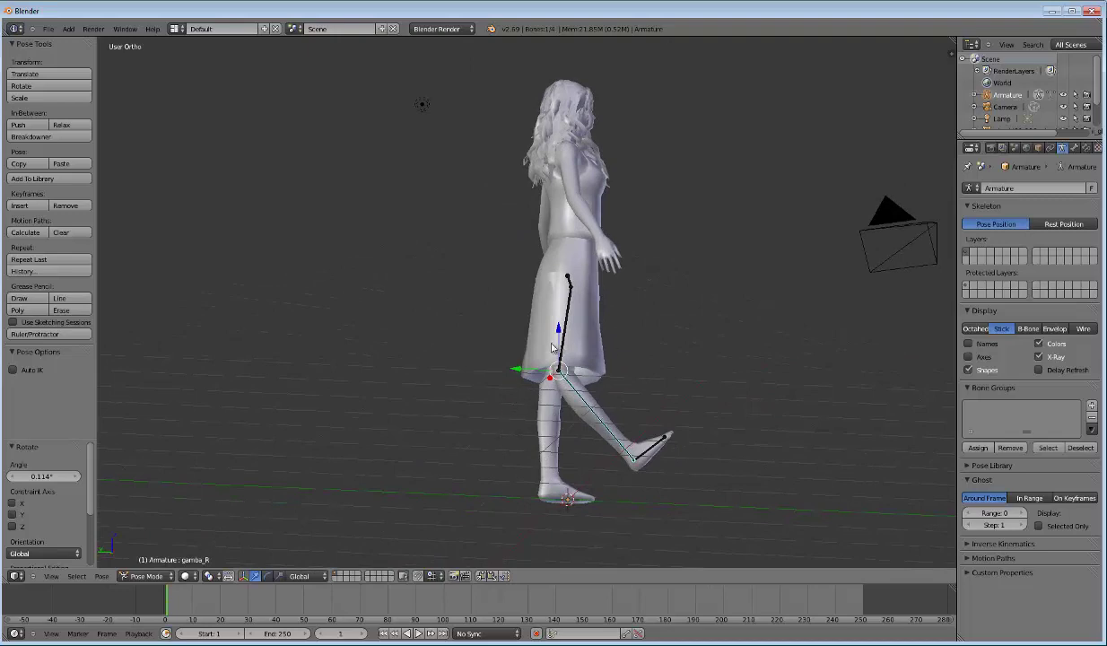
middle_drag(591, 409, 379, 388)
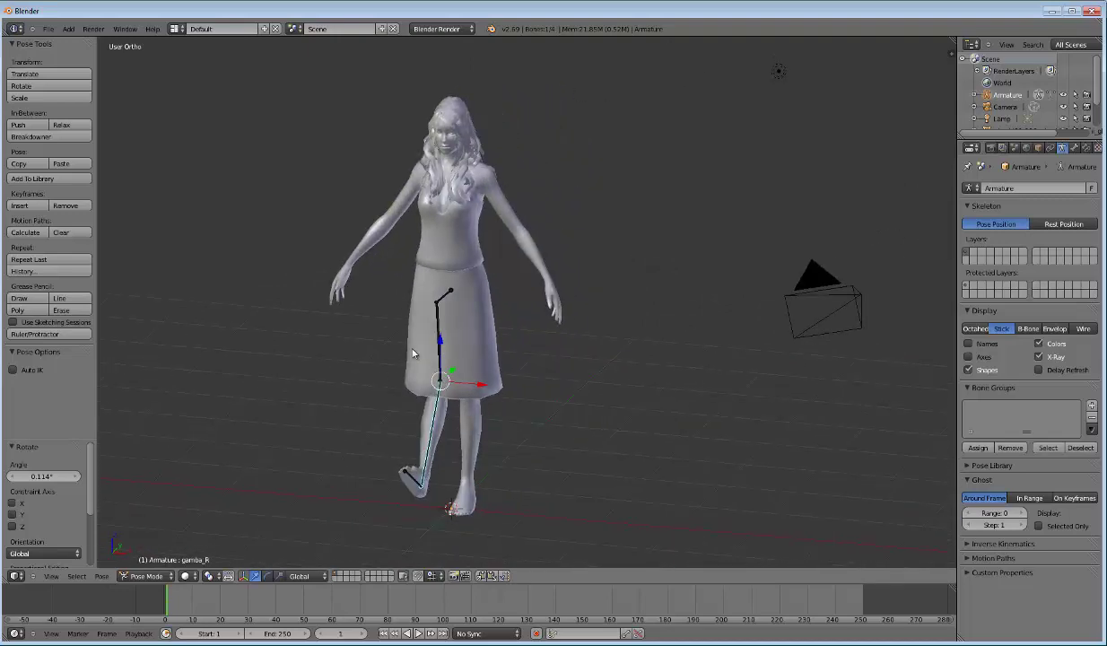
mouse_move(413, 352)
middle_down()
mouse_move(429, 362)
mouse_move(434, 351)
middle_up()
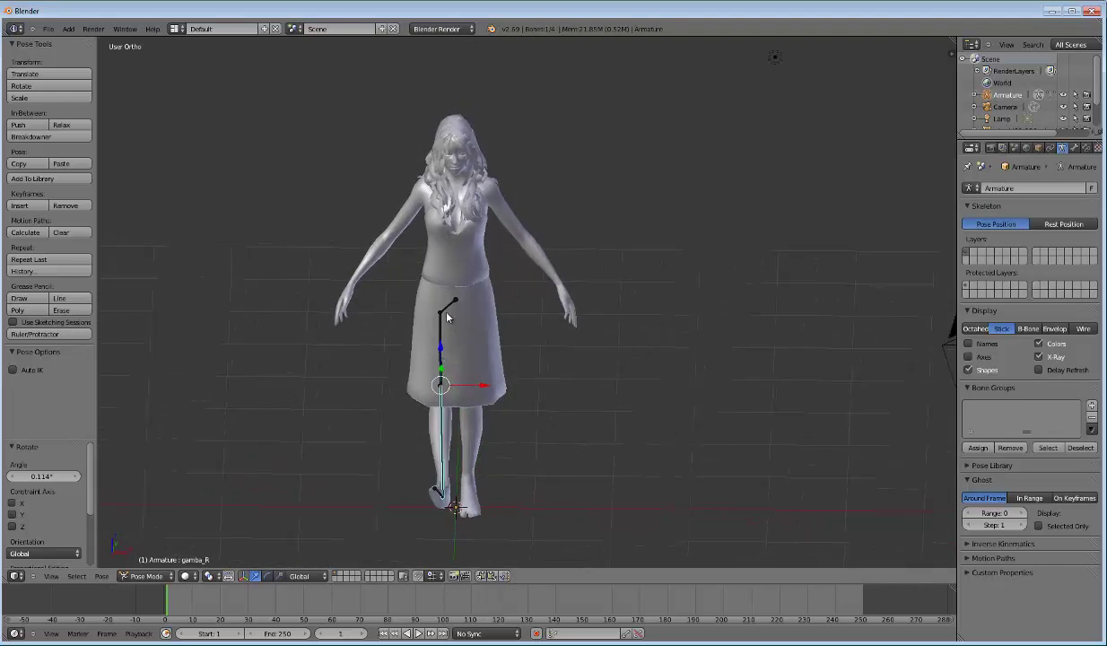
middle_drag(464, 387, 522, 366)
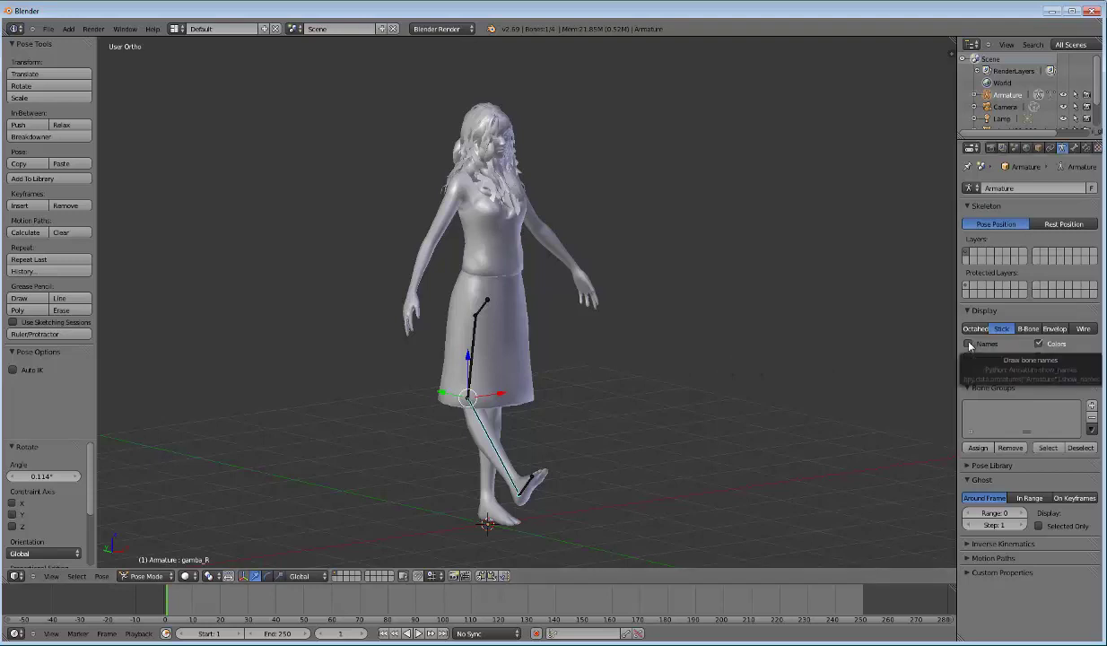
Step: Enable Names and Shapes in the Armature Display panel
click(968, 344)
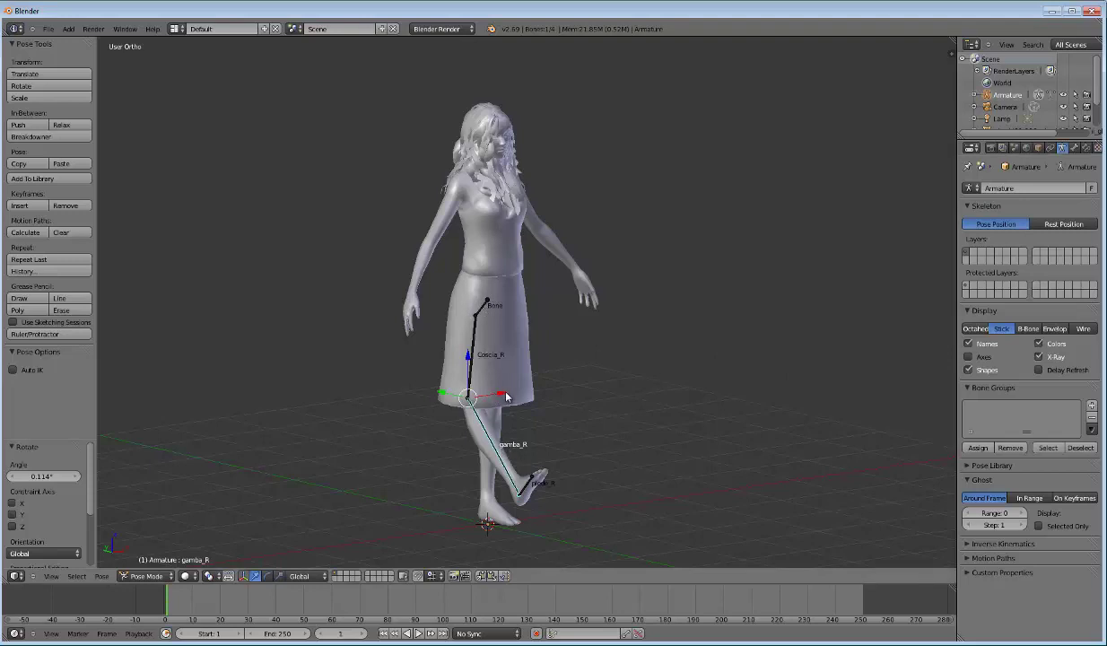
middle_drag(507, 397, 487, 421)
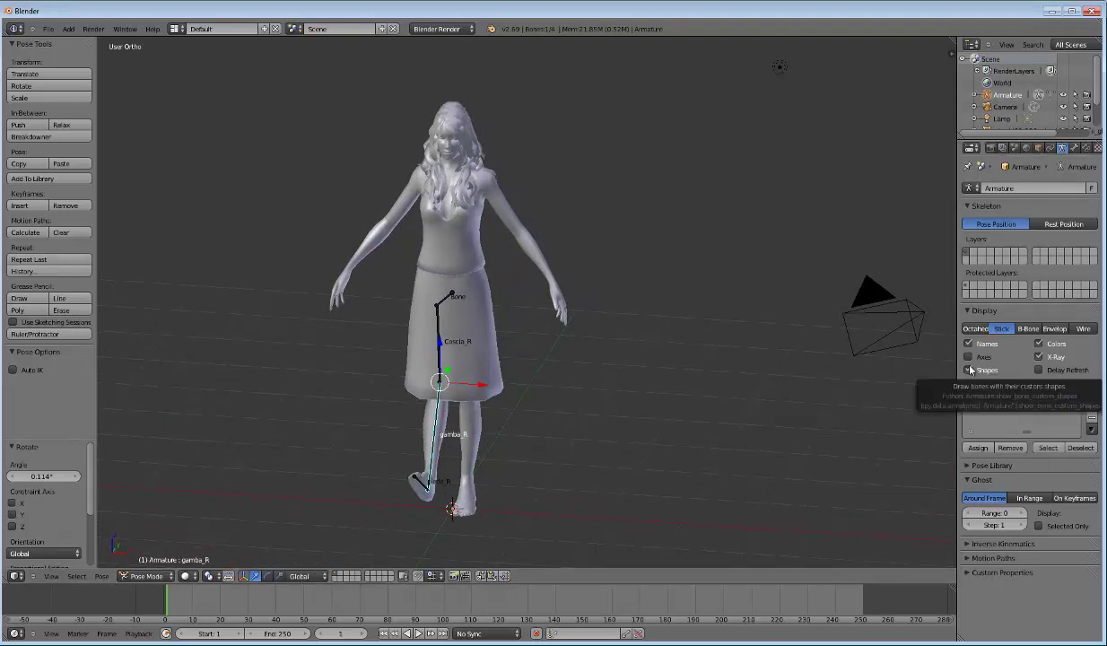
click(969, 370)
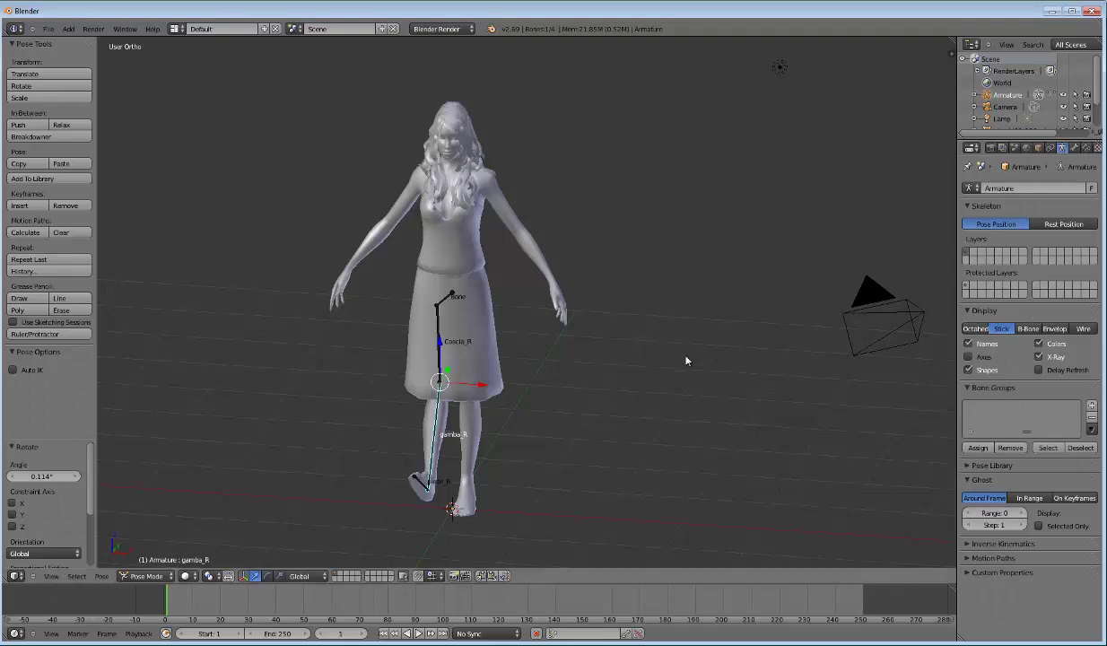
mouse_move(420, 329)
middle_down()
mouse_move(546, 316)
mouse_move(416, 336)
mouse_move(508, 311)
middle_up()
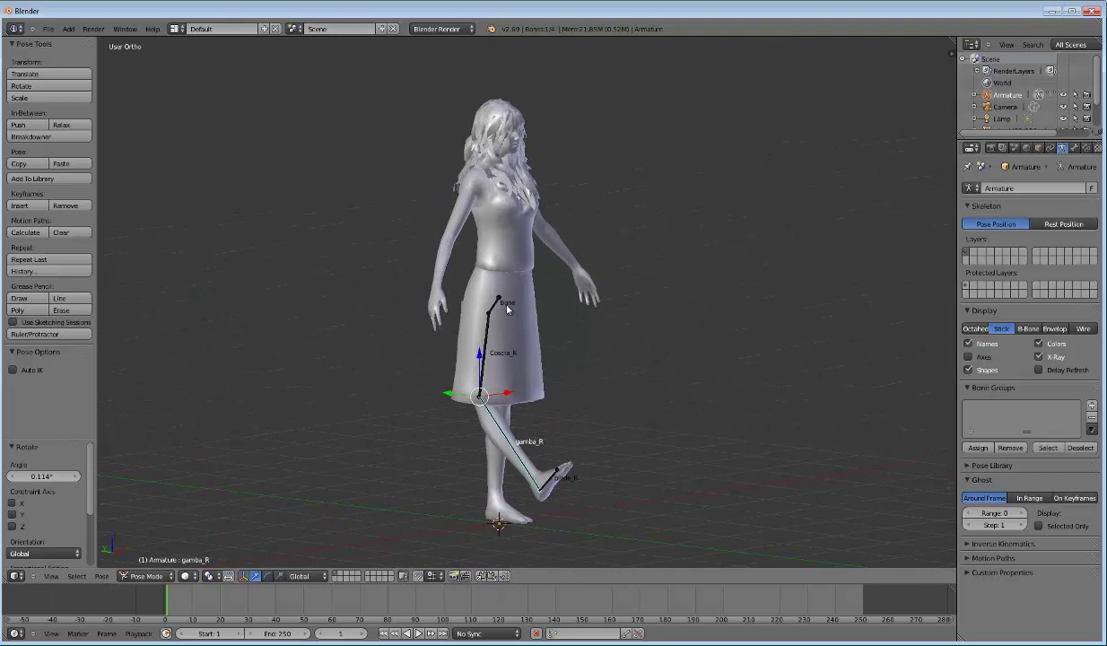
Step: Orbit around Eva to inspect the labelled bones and the posed right leg
middle_drag(507, 307, 468, 312)
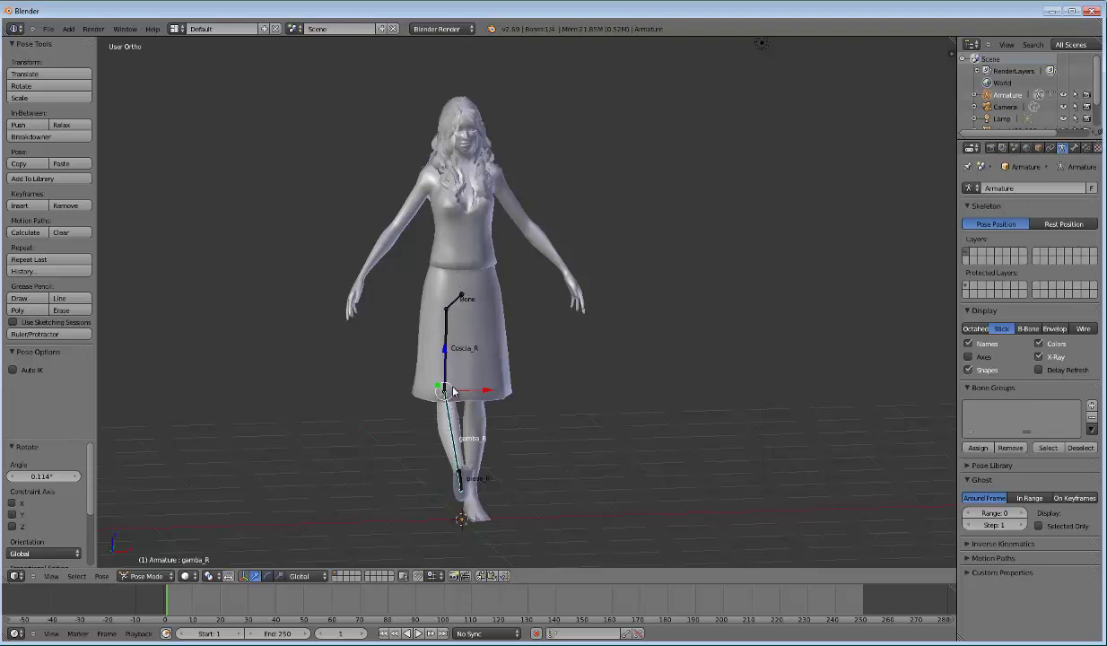
mouse_move(454, 381)
middle_down()
mouse_move(544, 343)
mouse_move(422, 325)
middle_up()
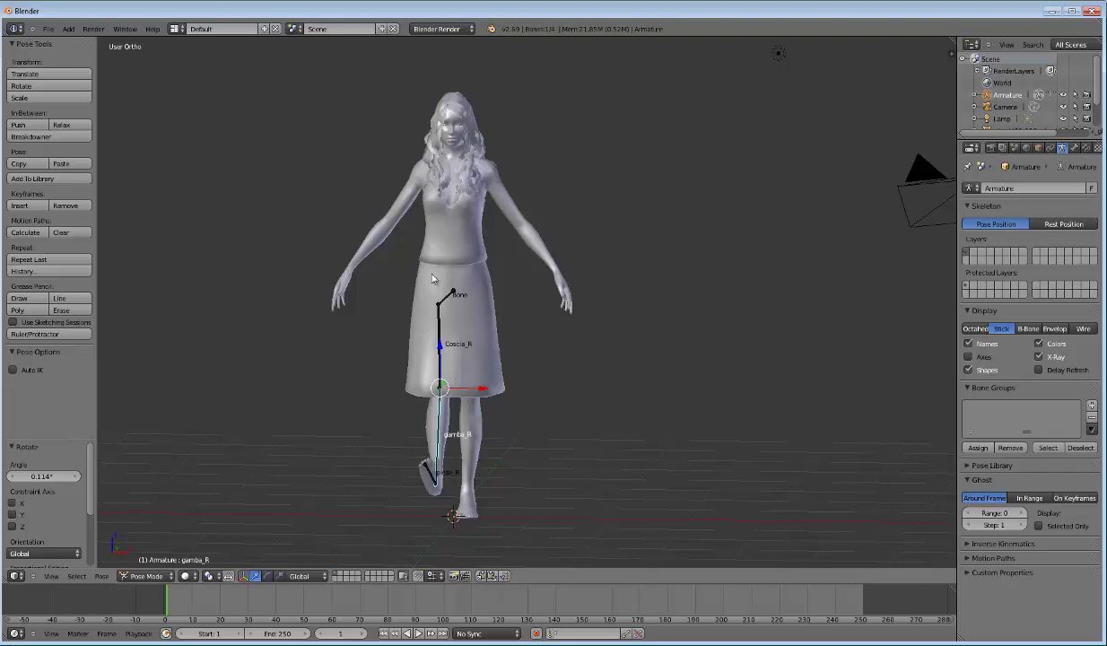
mouse_move(455, 307)
middle_down()
mouse_move(416, 313)
mouse_move(543, 287)
middle_up()
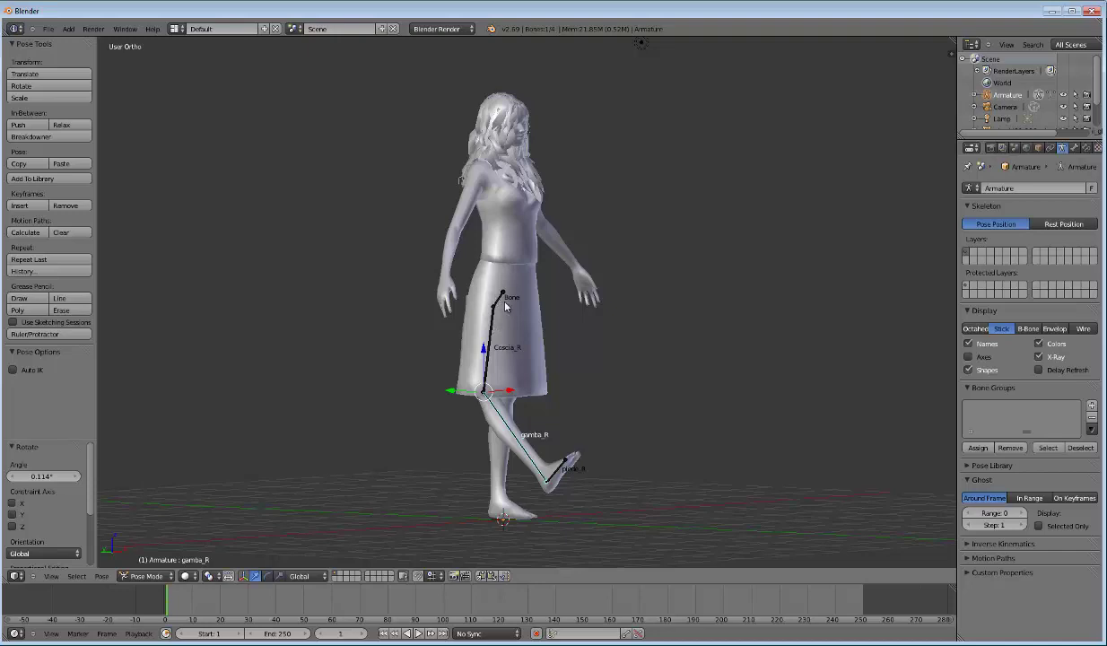
middle_drag(483, 294, 368, 370)
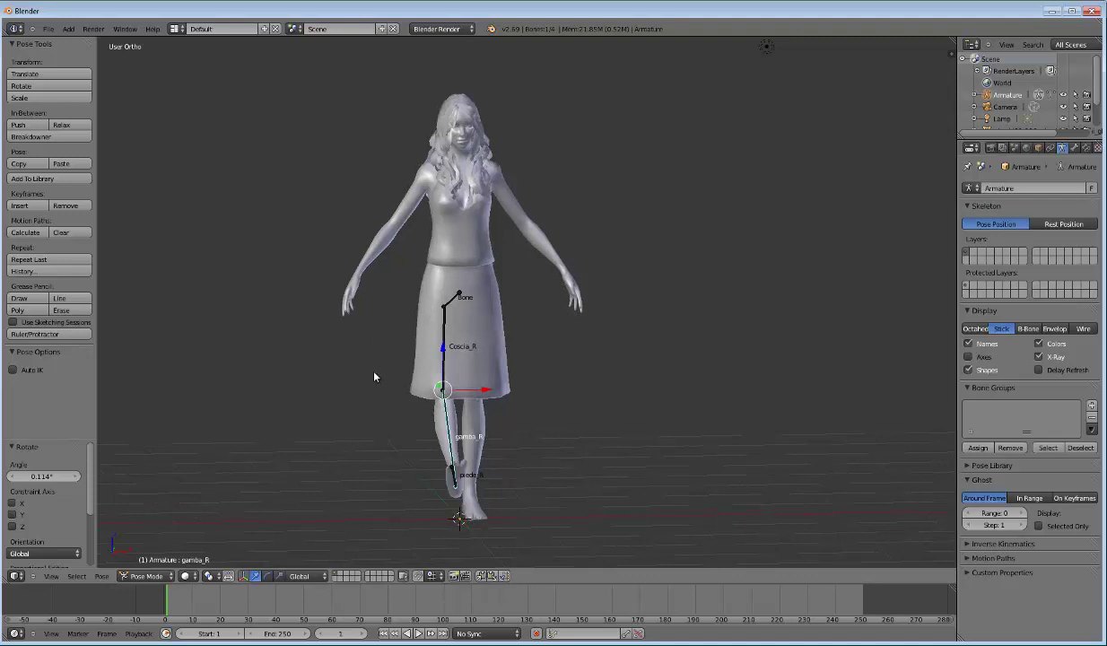
mouse_move(470, 320)
middle_down()
mouse_move(346, 324)
mouse_move(444, 329)
middle_up()
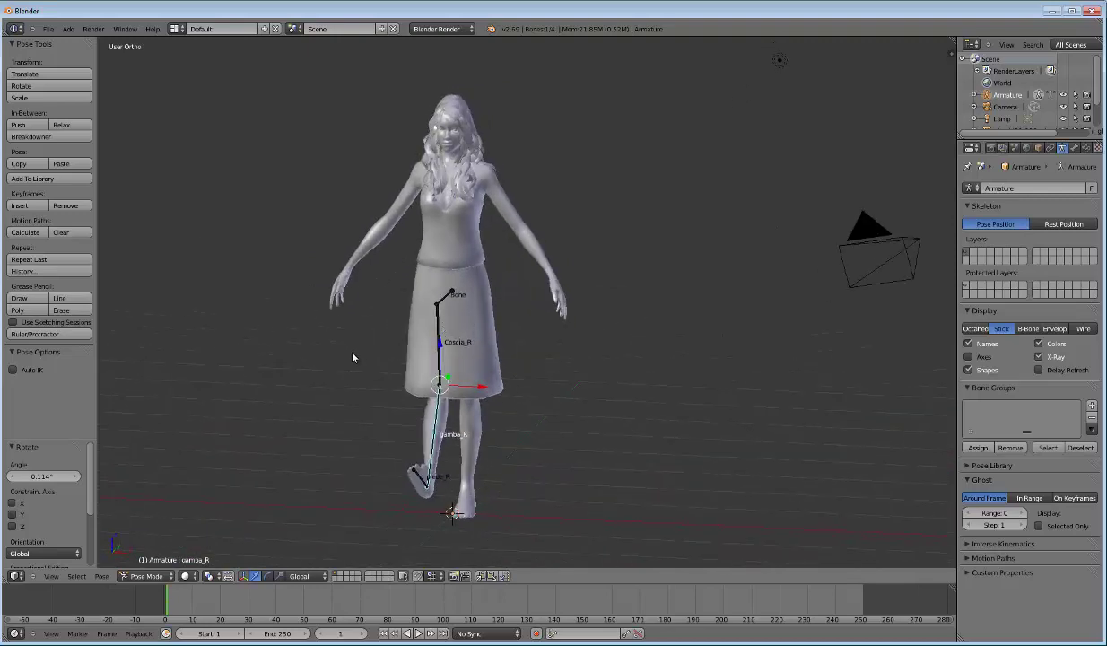